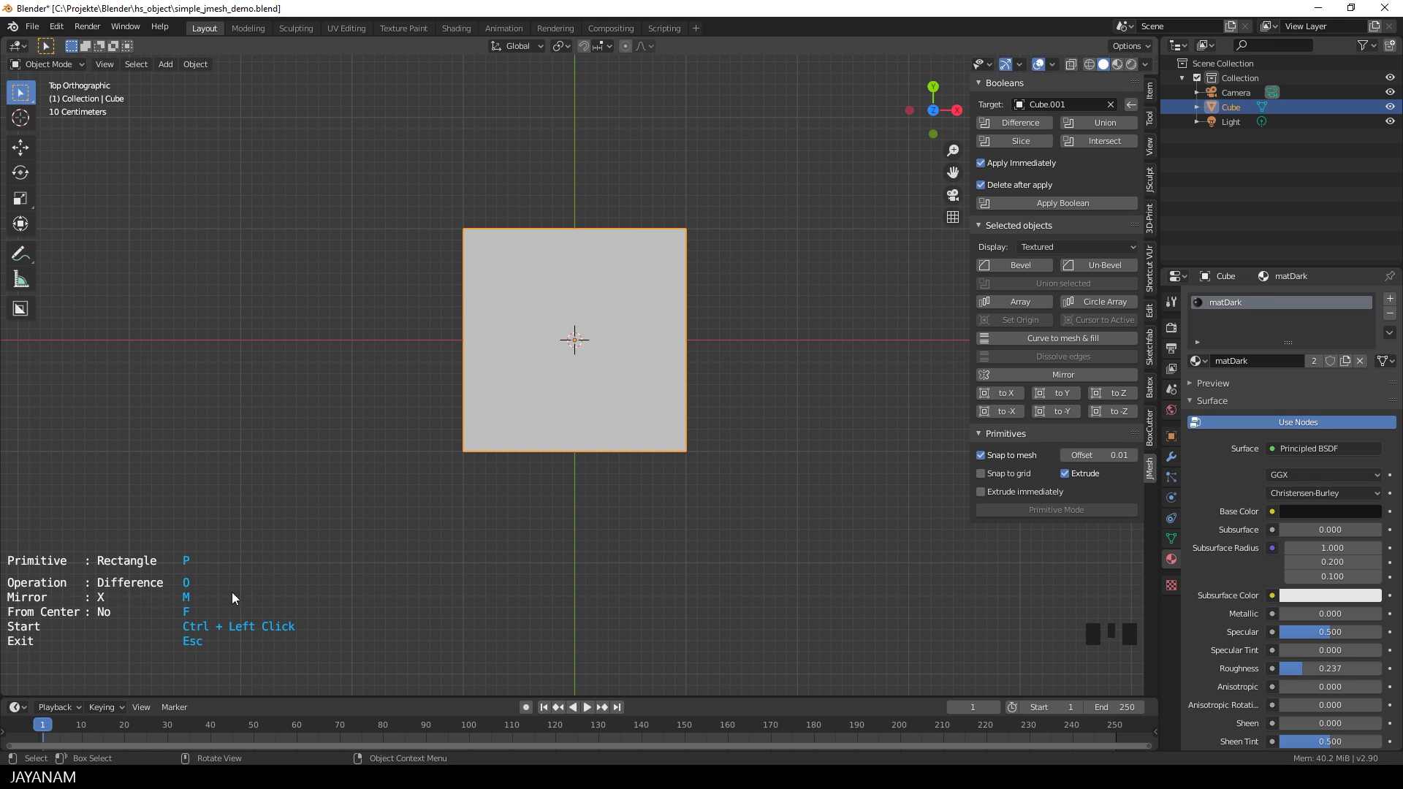
- Draw a rectangular Difference cutter mirrored across X over the front side area of the cube in top view
key(m)
key(m)
key(m)
ctrl+click(504, 327)
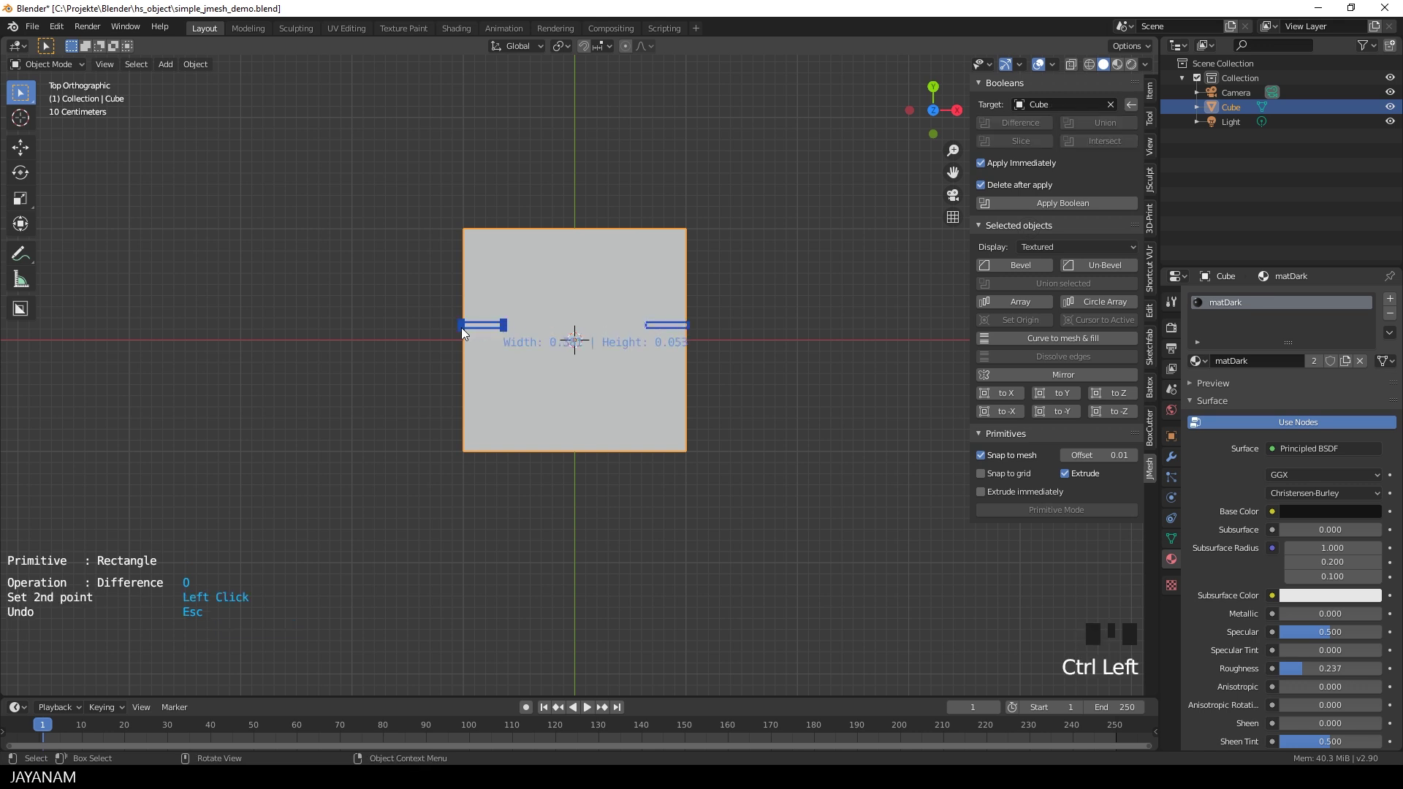
click(451, 461)
- Extrude the mirrored rectangles partway down into the block, apply the cut to form two side steps, and exit primitive mode
middle_drag(655, 511, 687, 396)
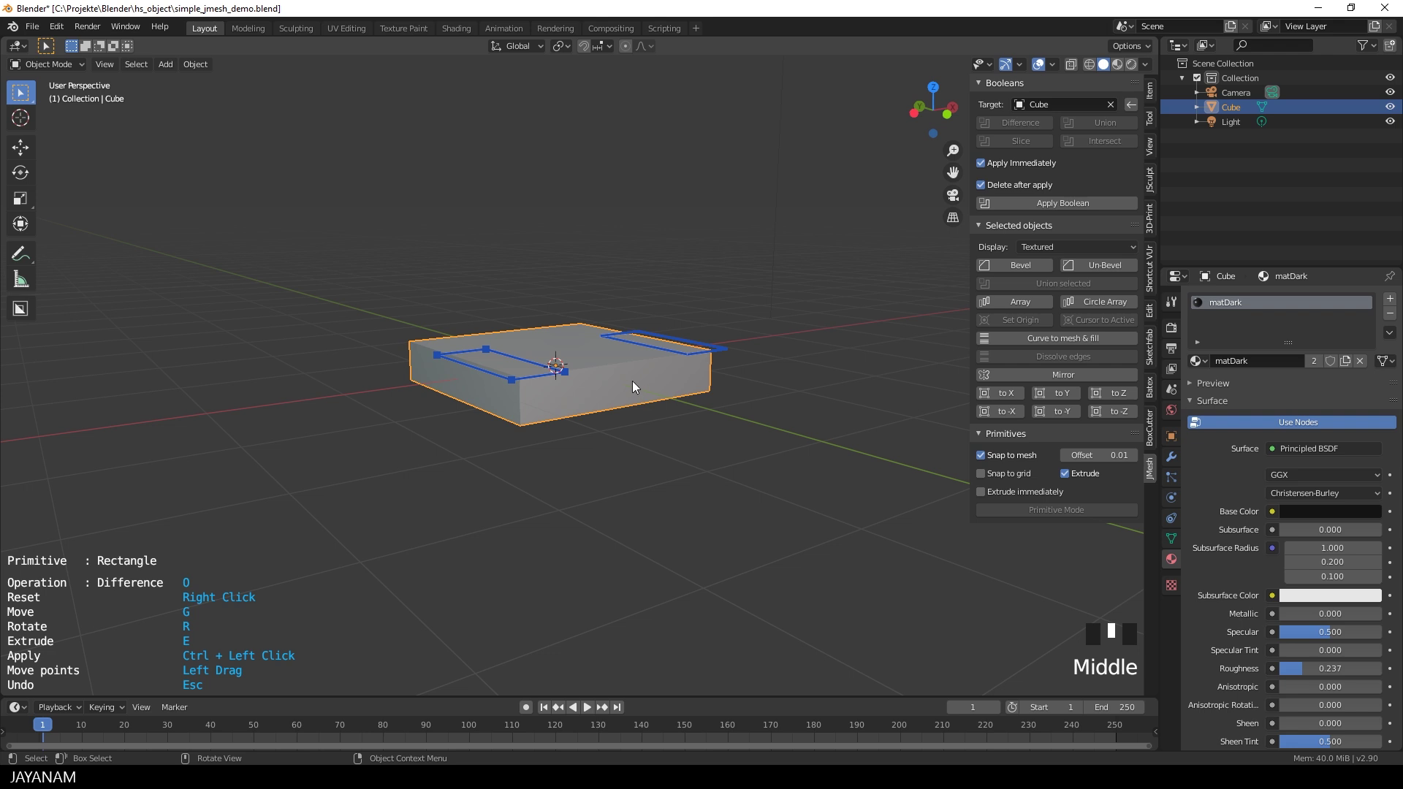
key(e)
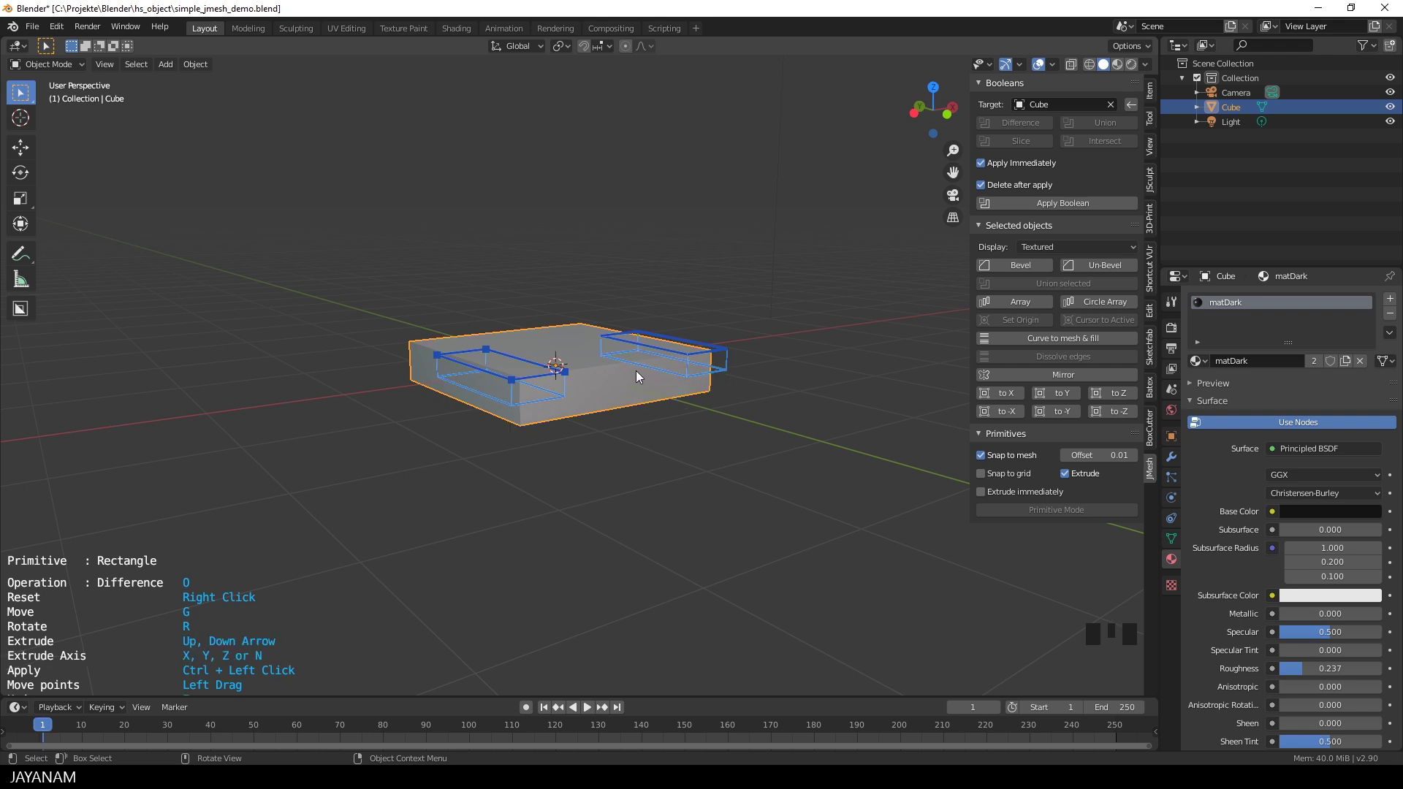
click(636, 371)
ctrl+click(644, 427)
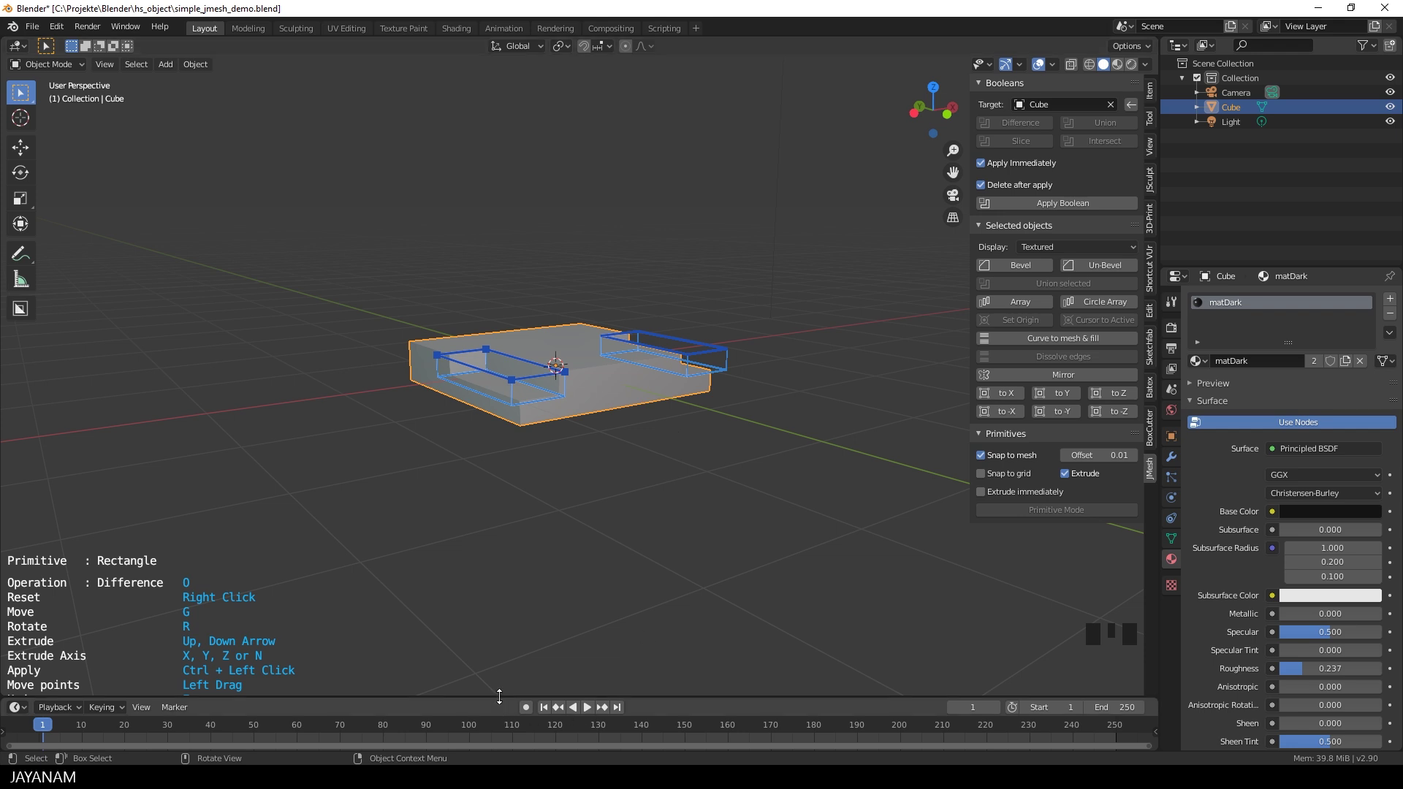
drag(498, 696, 500, 733)
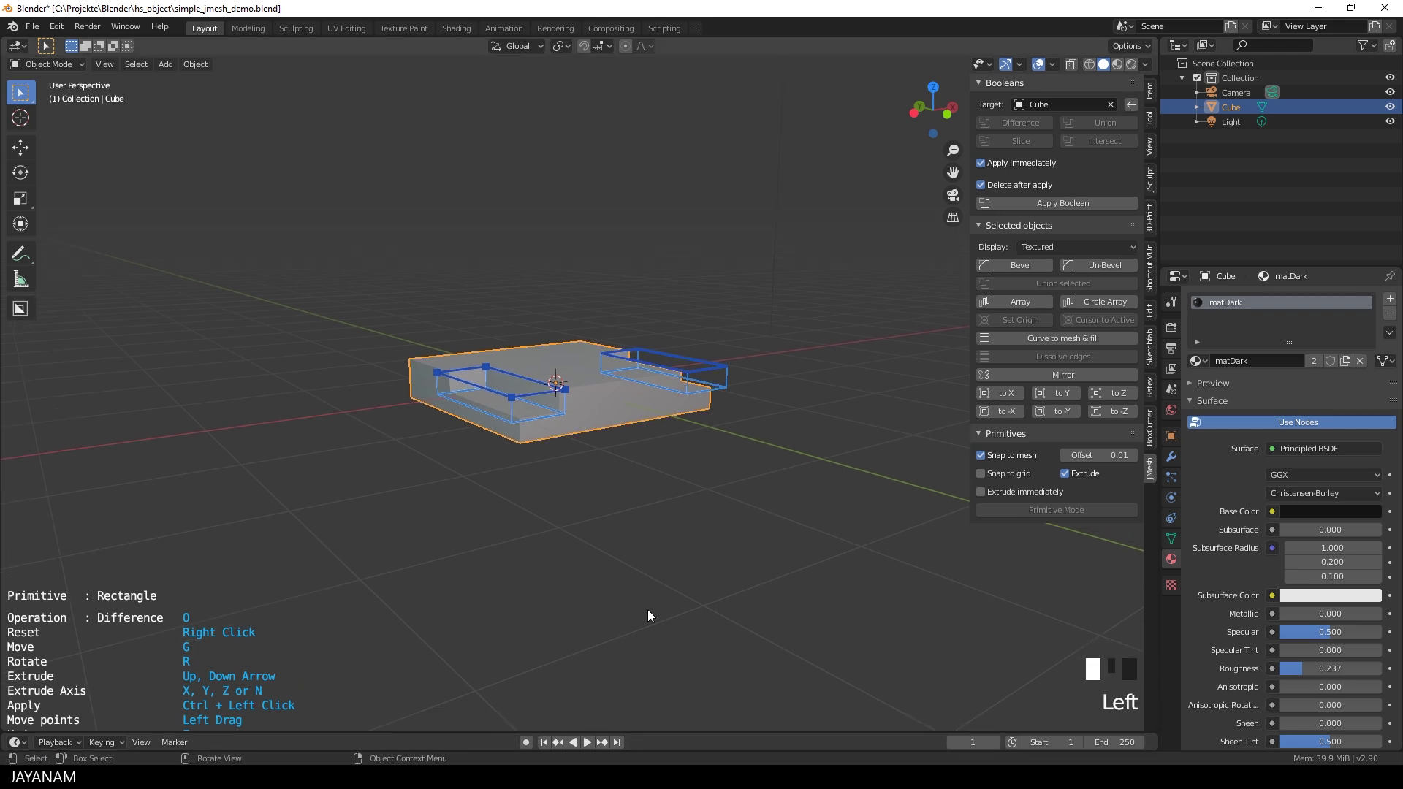
key(Escape)
- Inset the front end face of the stepped block by about 0.046 in face edit mode
middle_drag(802, 429, 673, 426)
scroll(671, 437, up, 2)
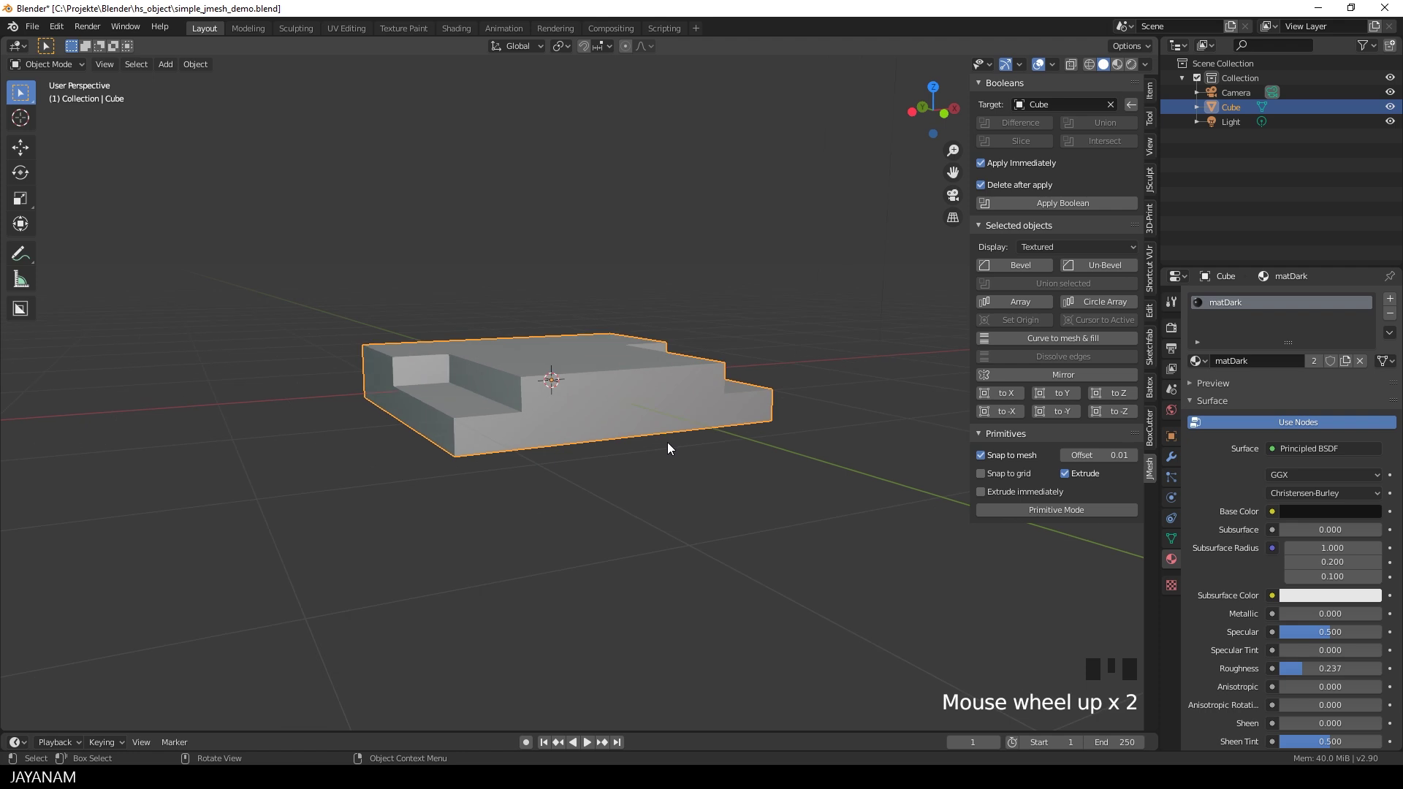
key(Tab)
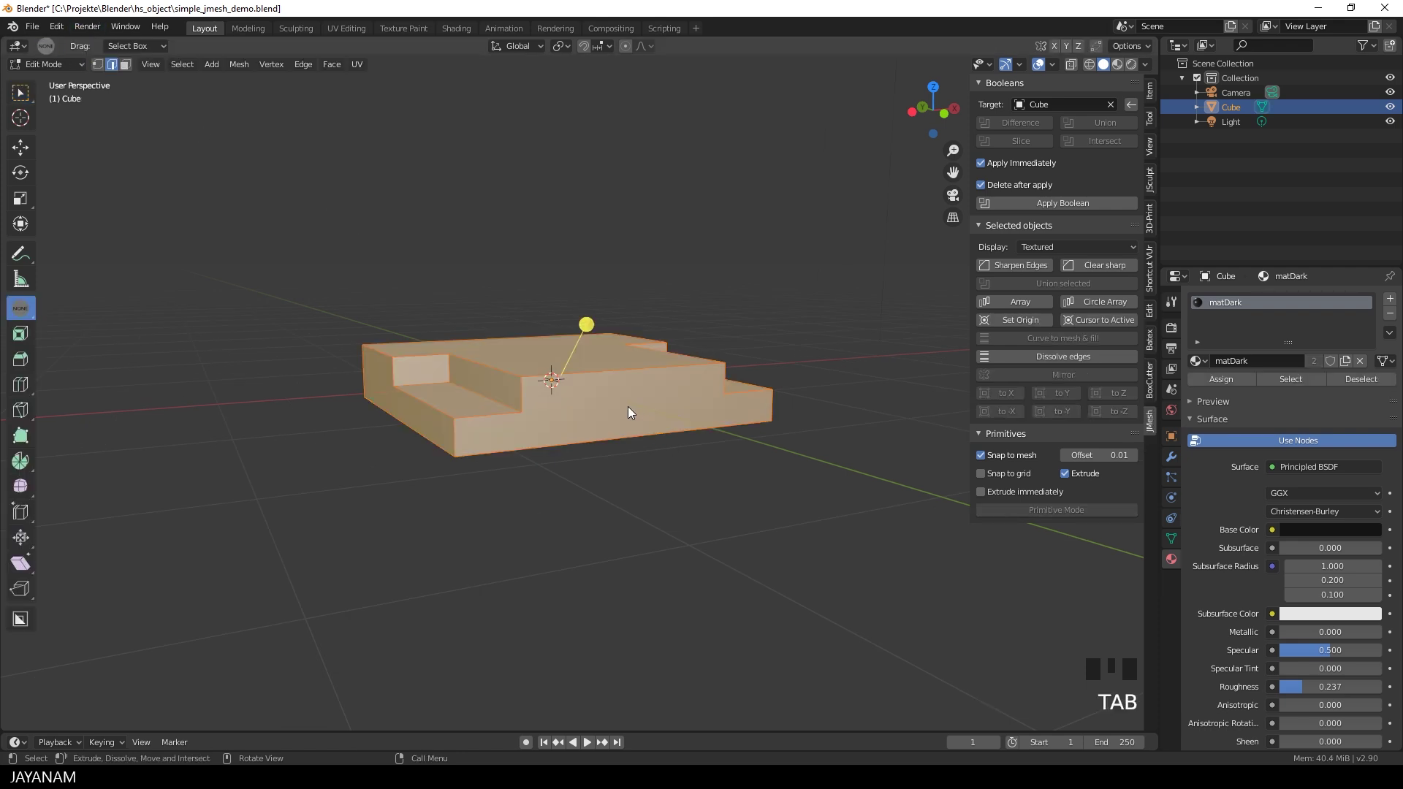
click(125, 65)
click(563, 401)
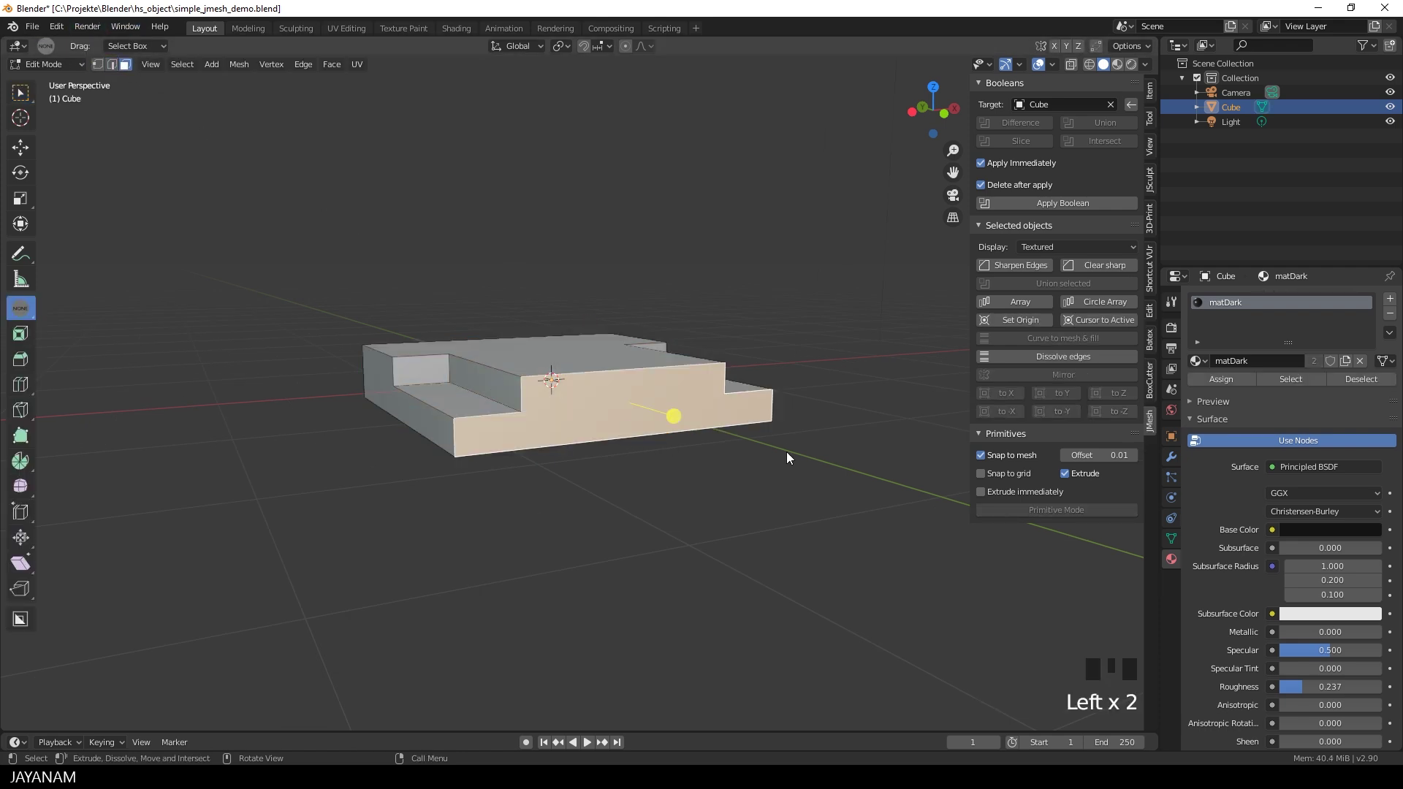
key(i)
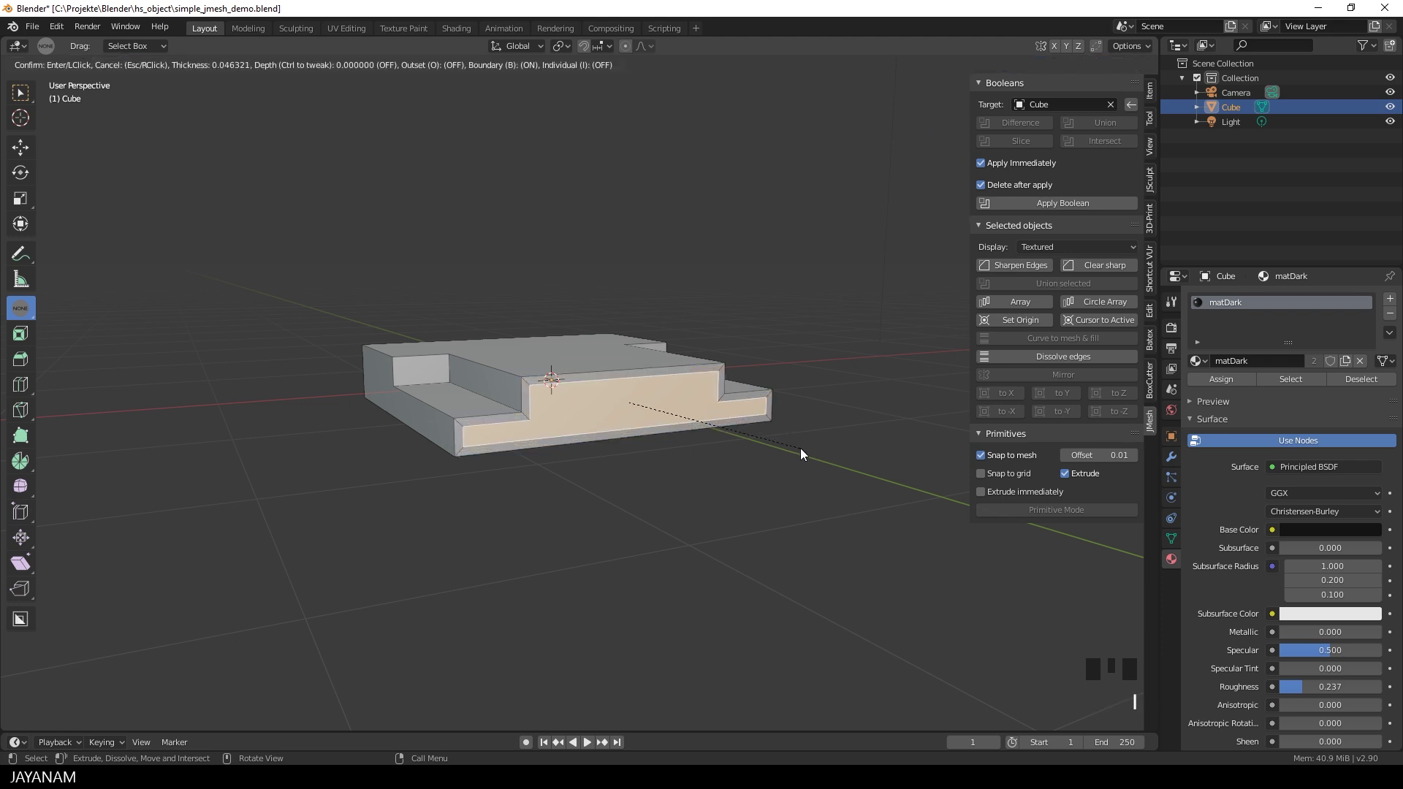
click(799, 449)
- Push the inset front face inward past the block's middle to hollow it, check the depth in wireframe, and return to solid Object Mode
middle_drag(800, 449, 831, 481)
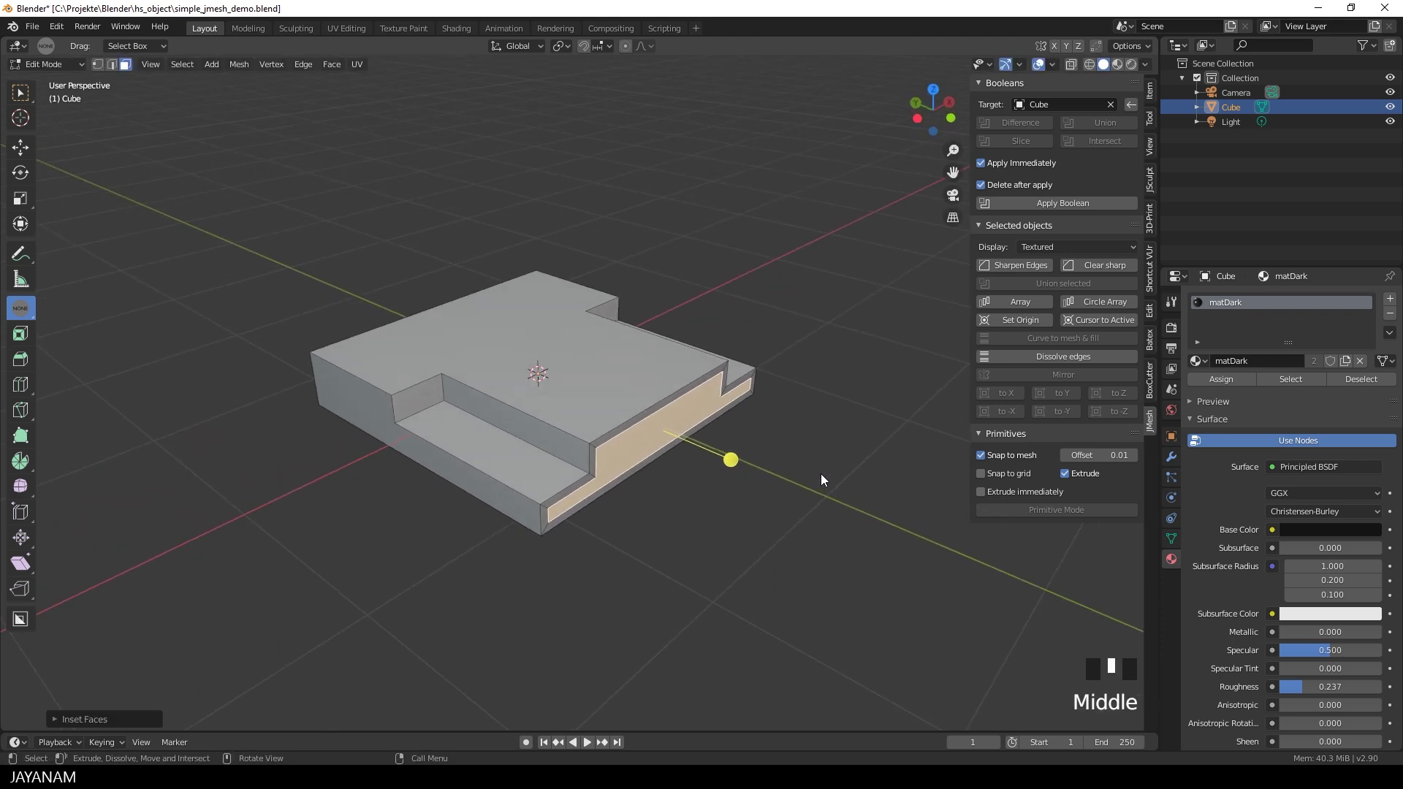
middle_drag(731, 459, 658, 432)
drag(657, 432, 608, 342)
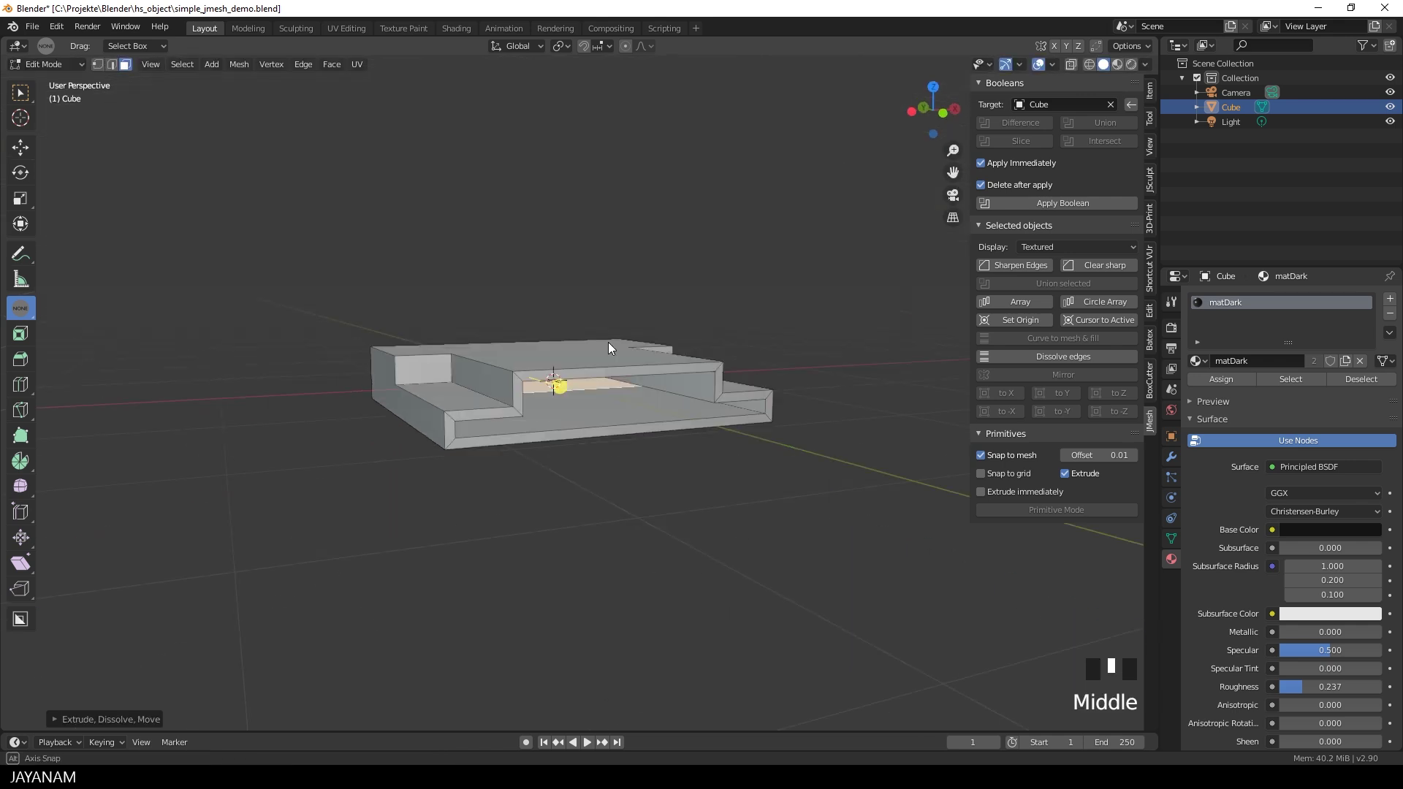
middle_drag(609, 342, 732, 417)
click(1087, 65)
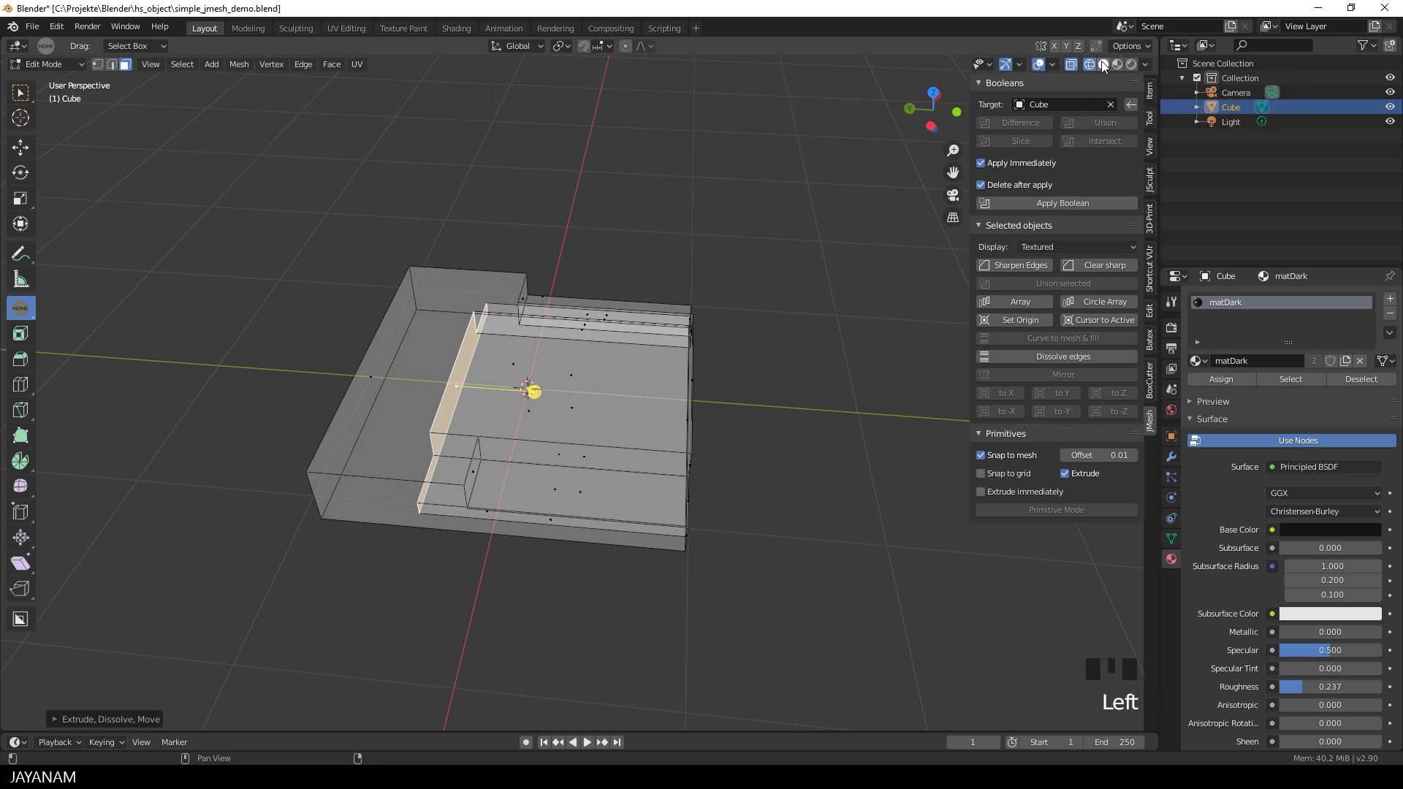
click(1103, 65)
middle_drag(763, 327, 683, 308)
key(Tab)
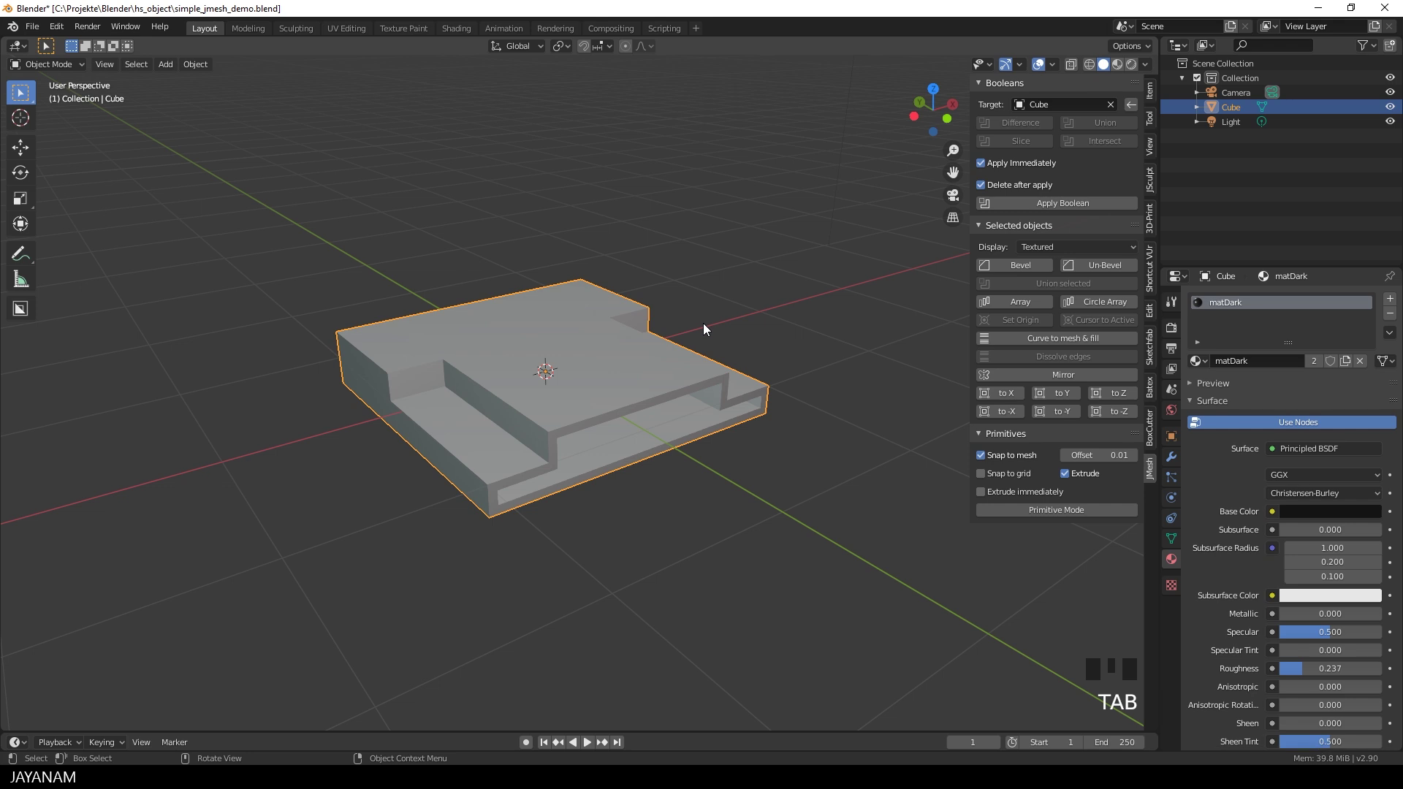
- Add a JMesh bevel to the block and set the bevel width to 0.007 m
click(1018, 263)
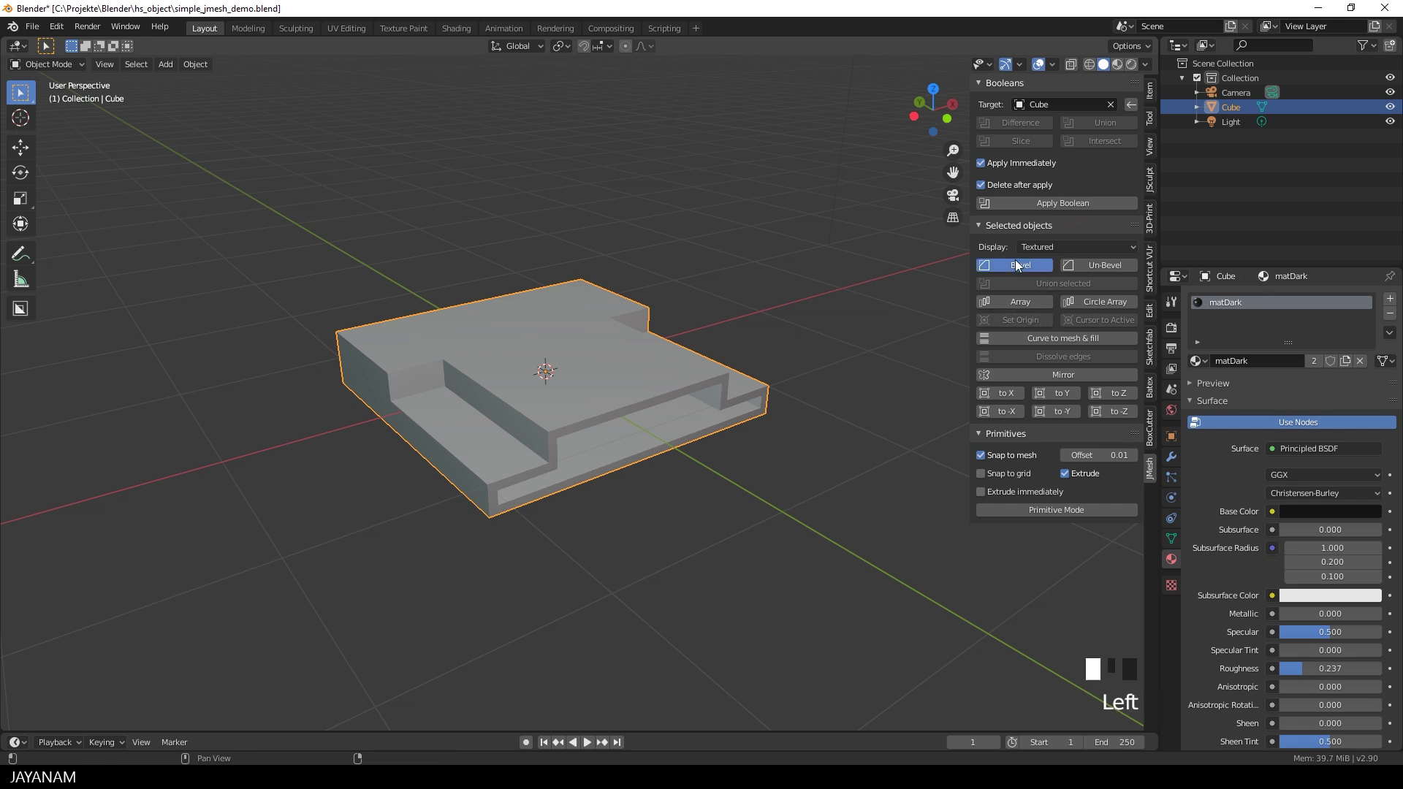
click(1100, 284)
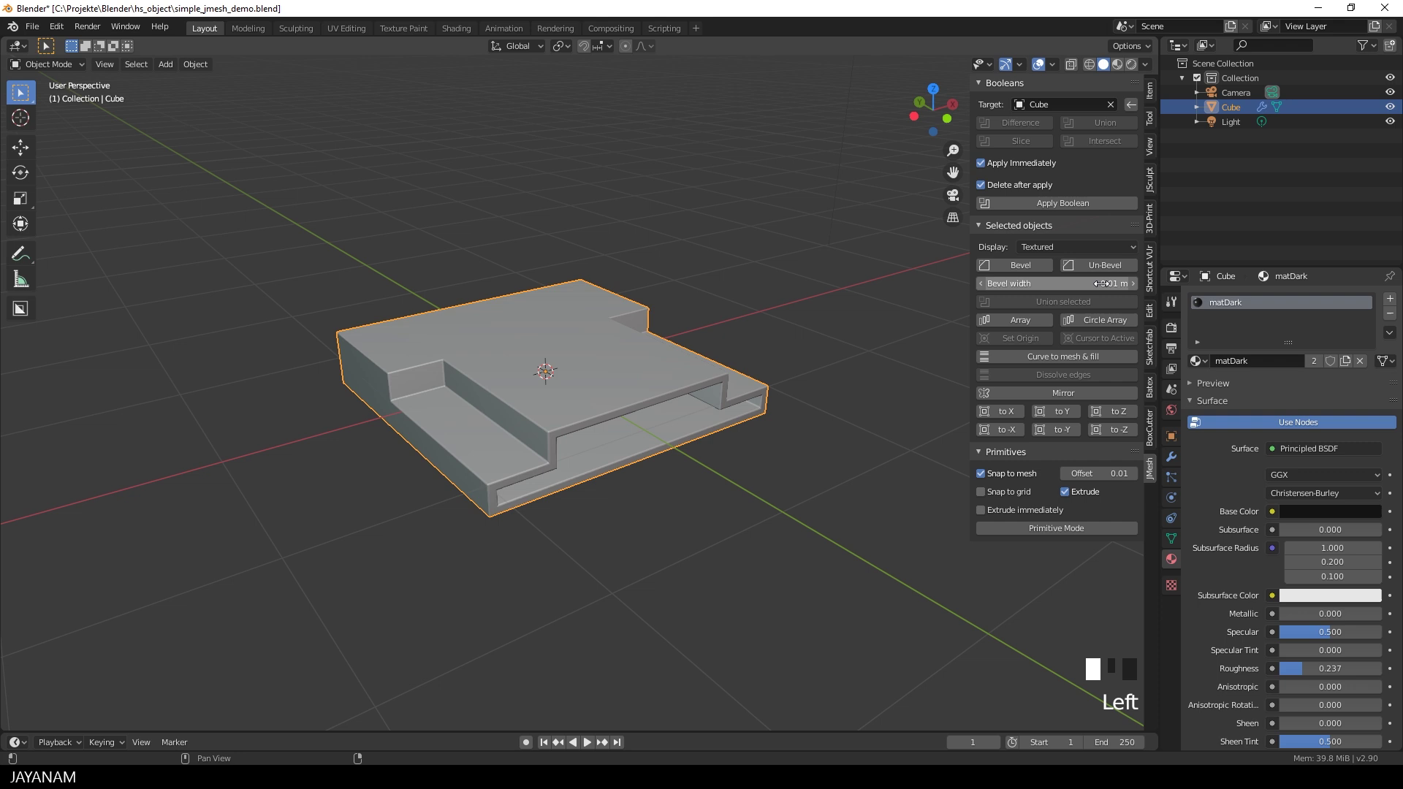
text(0.0)
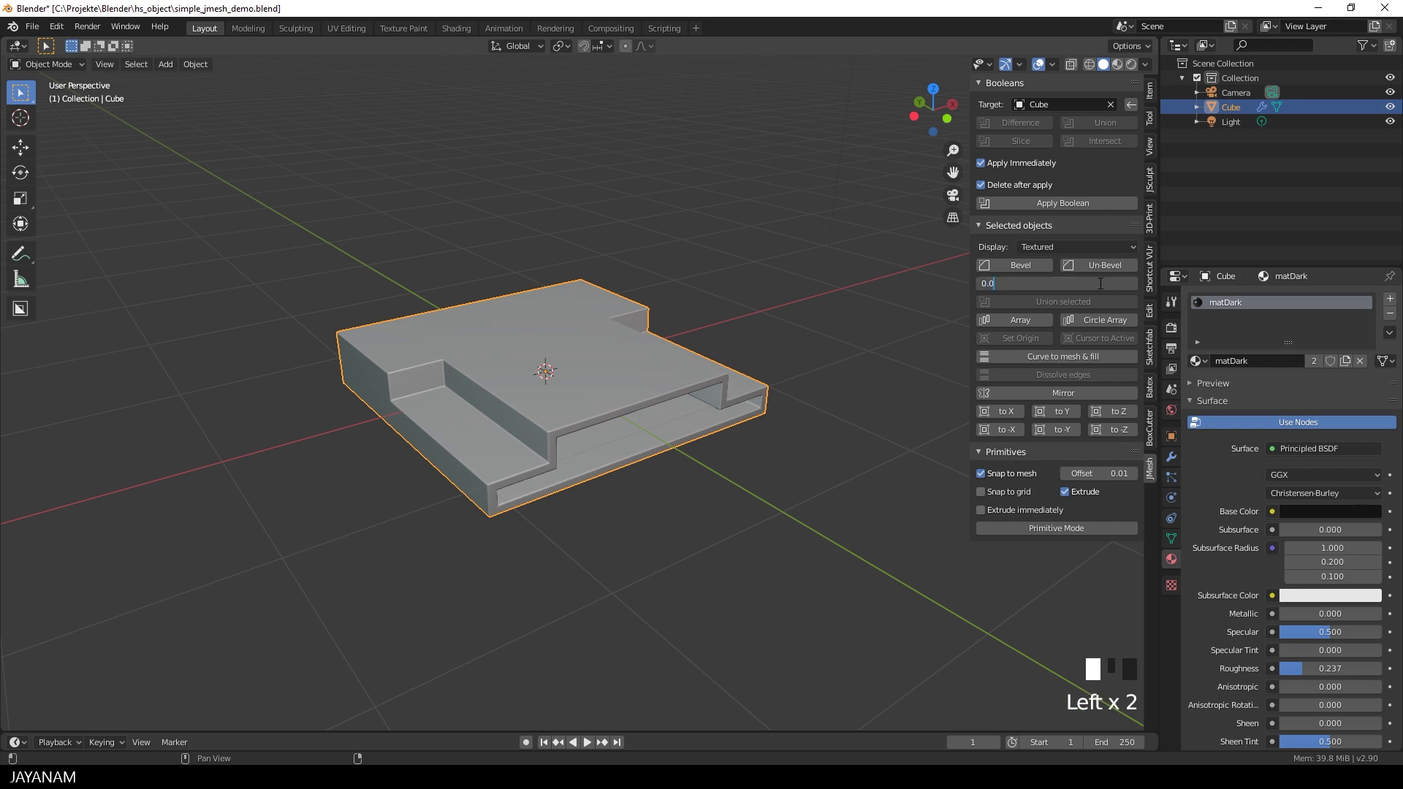
text(07)
key(Return)
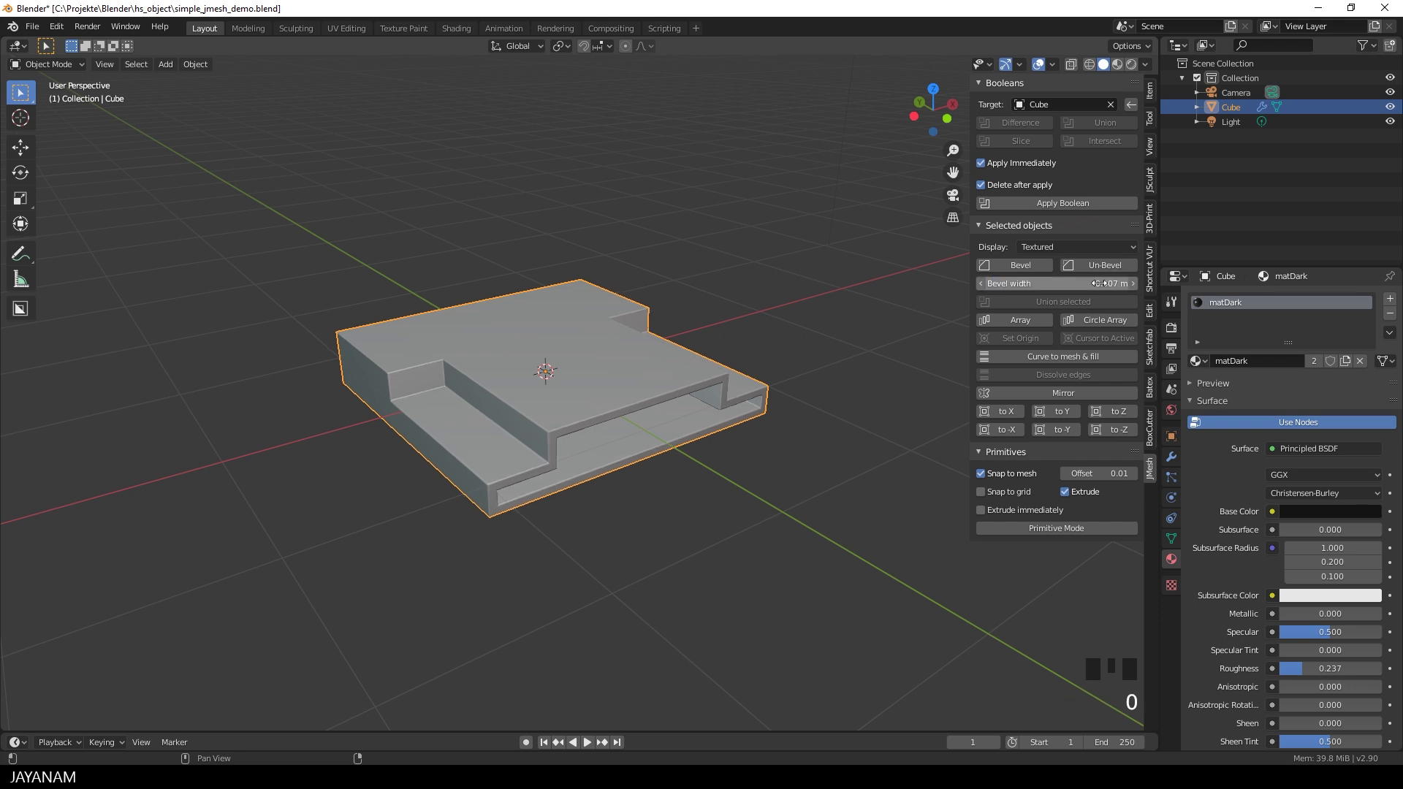
- Enable immediate extrusion and draw X-mirrored rectangular cutters about 0.7 by 0.55 over the back corners in top view
middle_drag(757, 510, 685, 524)
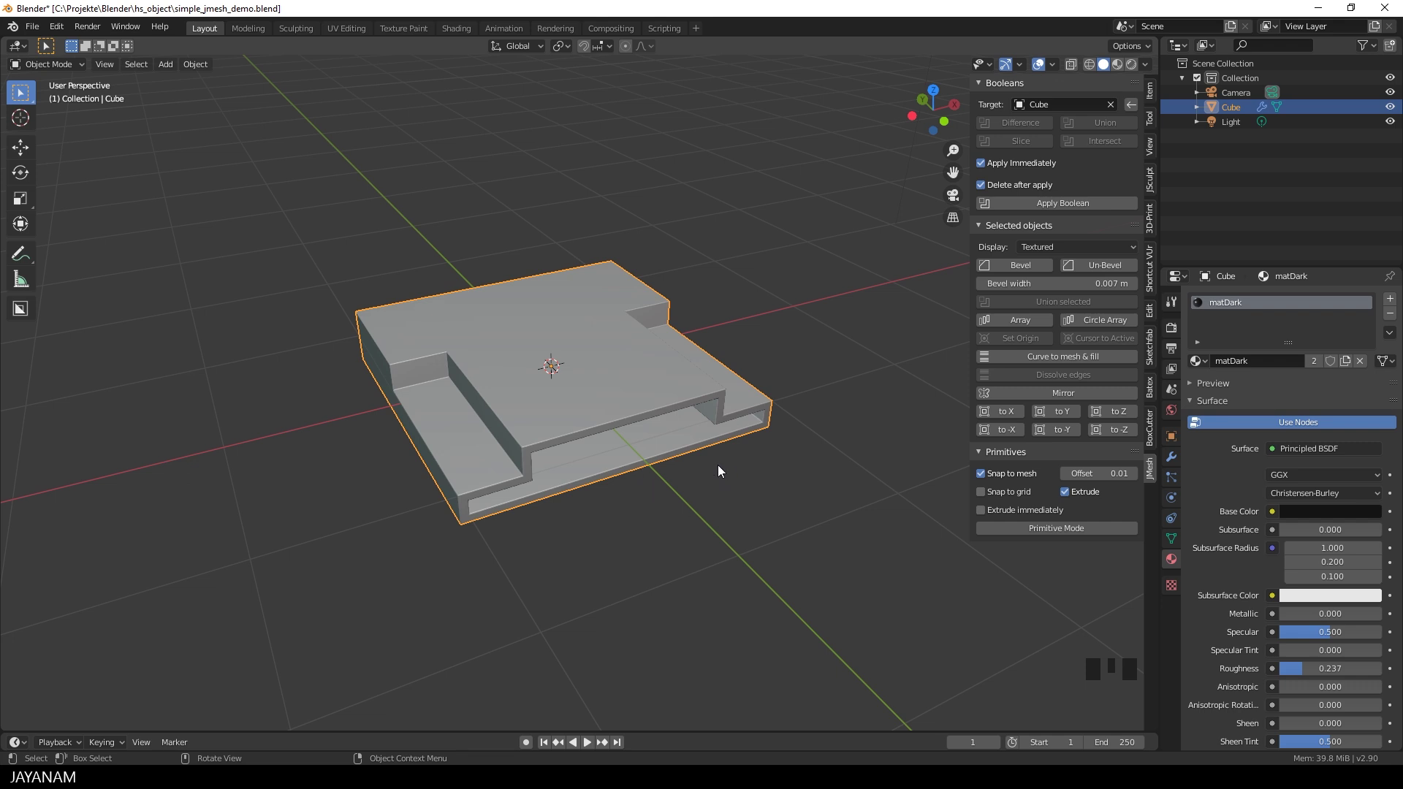
middle_drag(605, 468, 560, 569)
shift+middle_drag(651, 438, 747, 472)
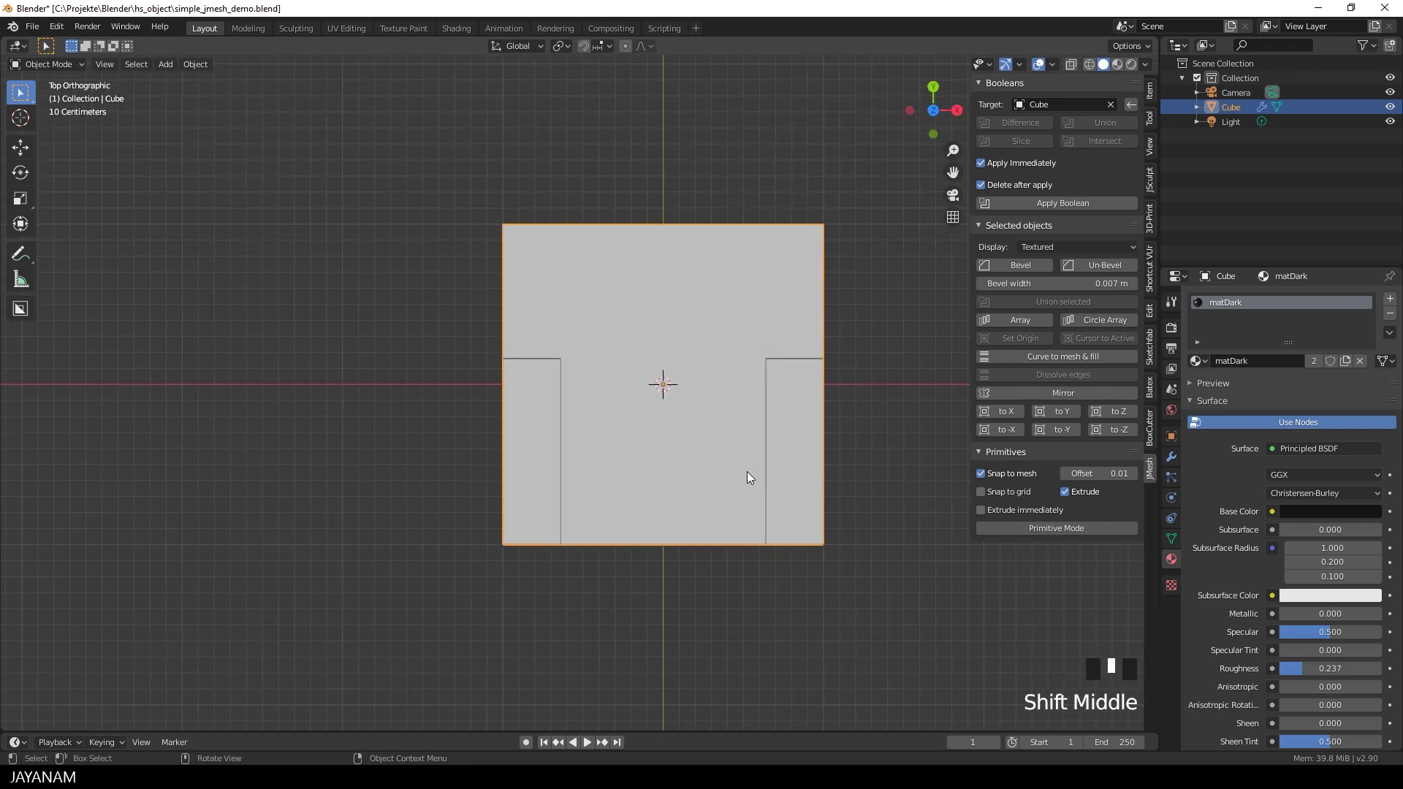
click(1001, 510)
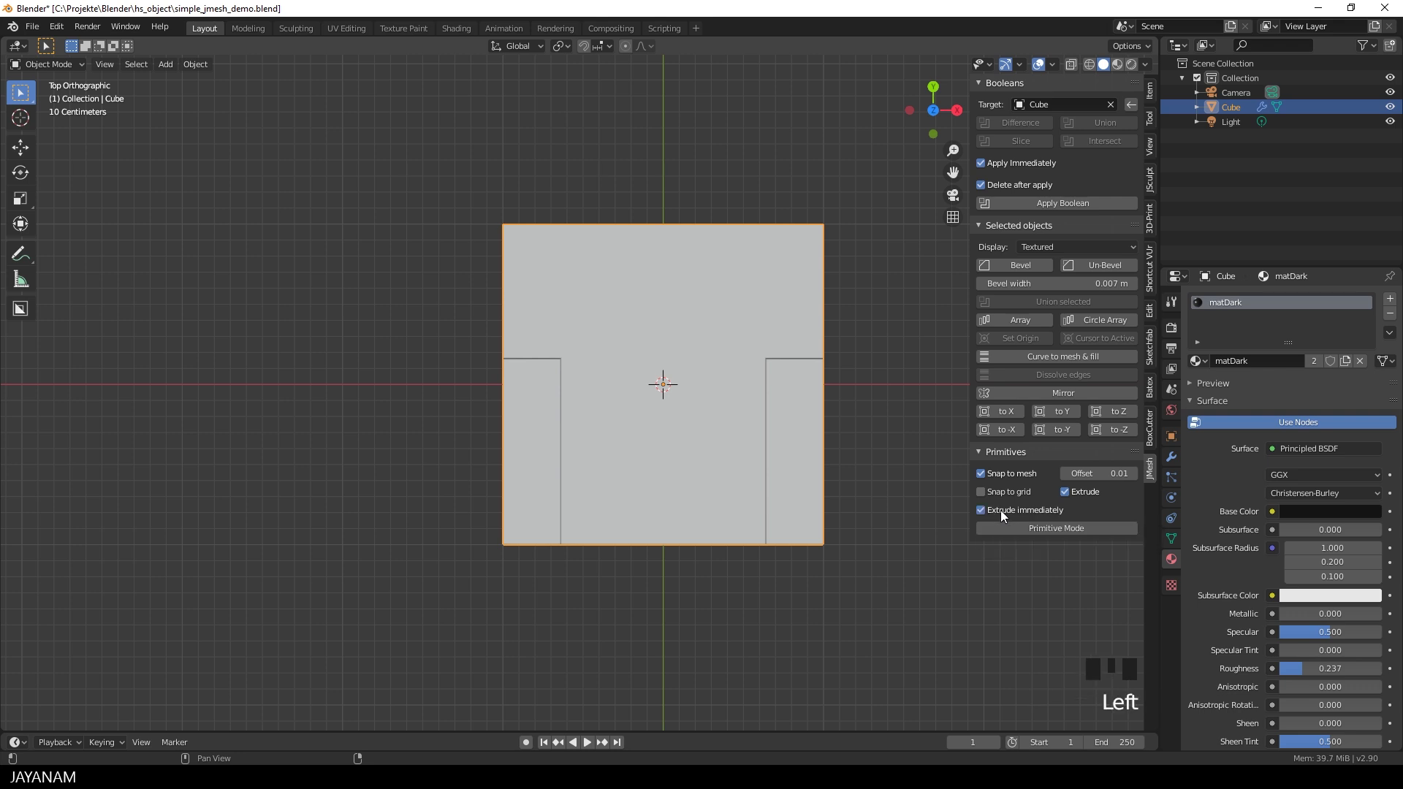
click(1008, 526)
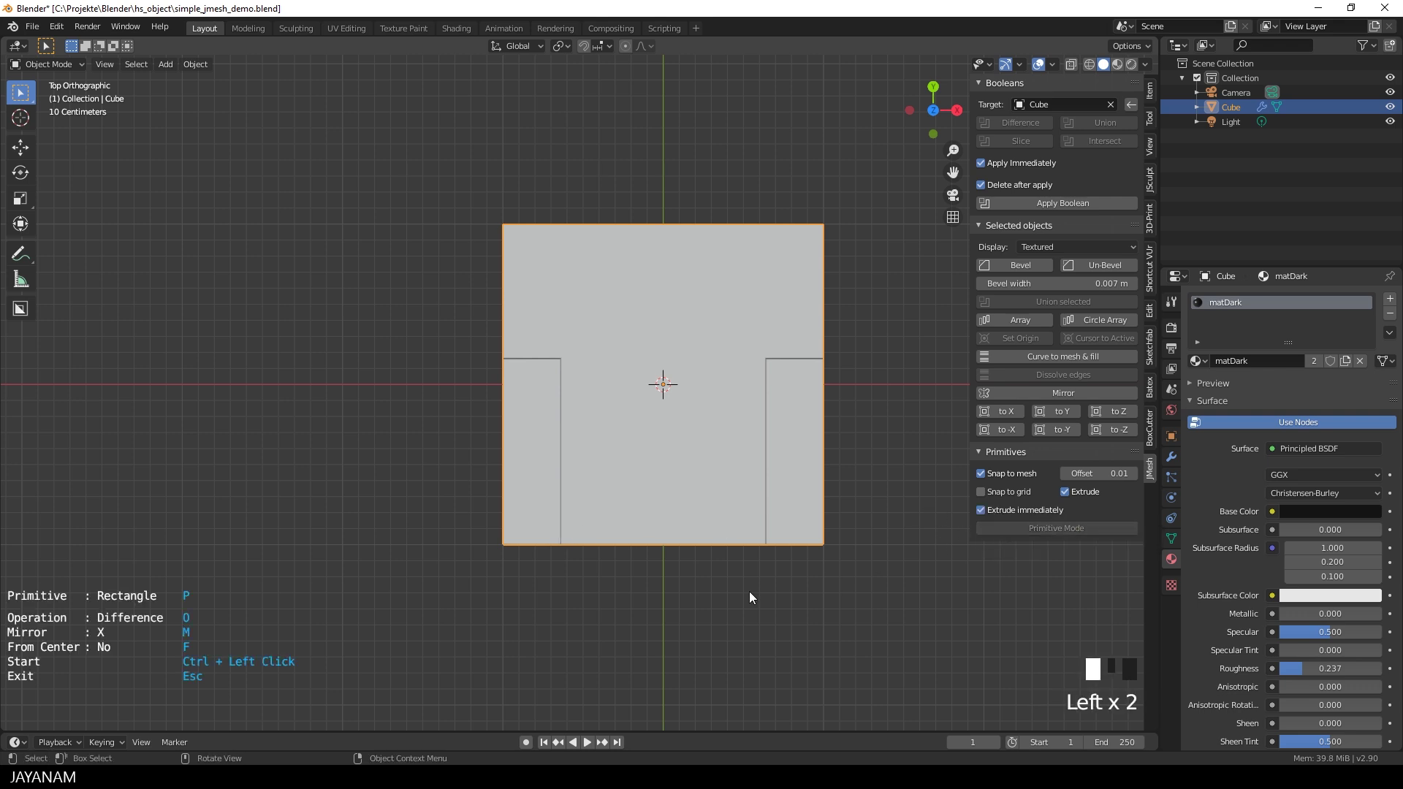
ctrl+click(599, 288)
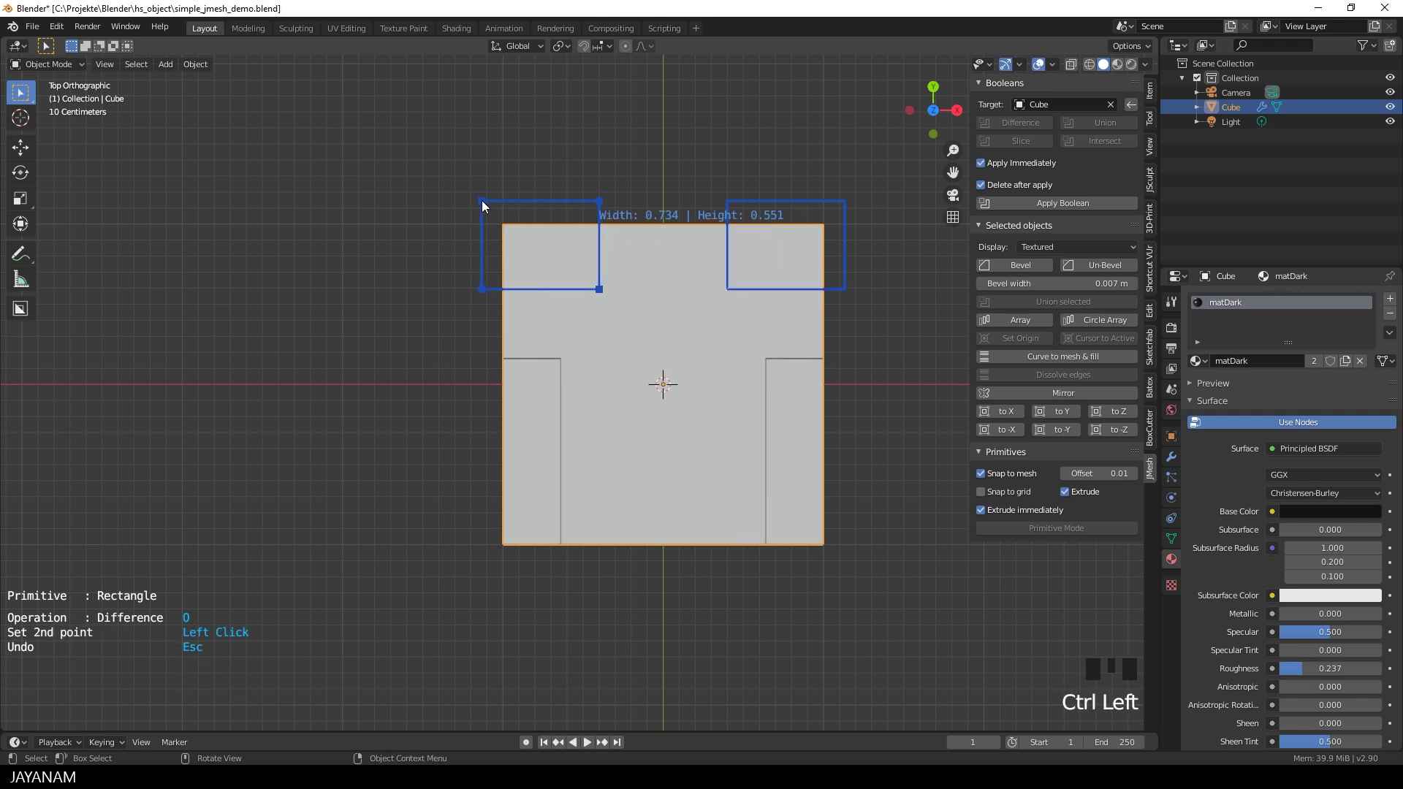
click(487, 200)
- Apply the Difference cut of the extruded rectangles to form two stepped notches at the back corners
middle_drag(380, 313, 454, 261)
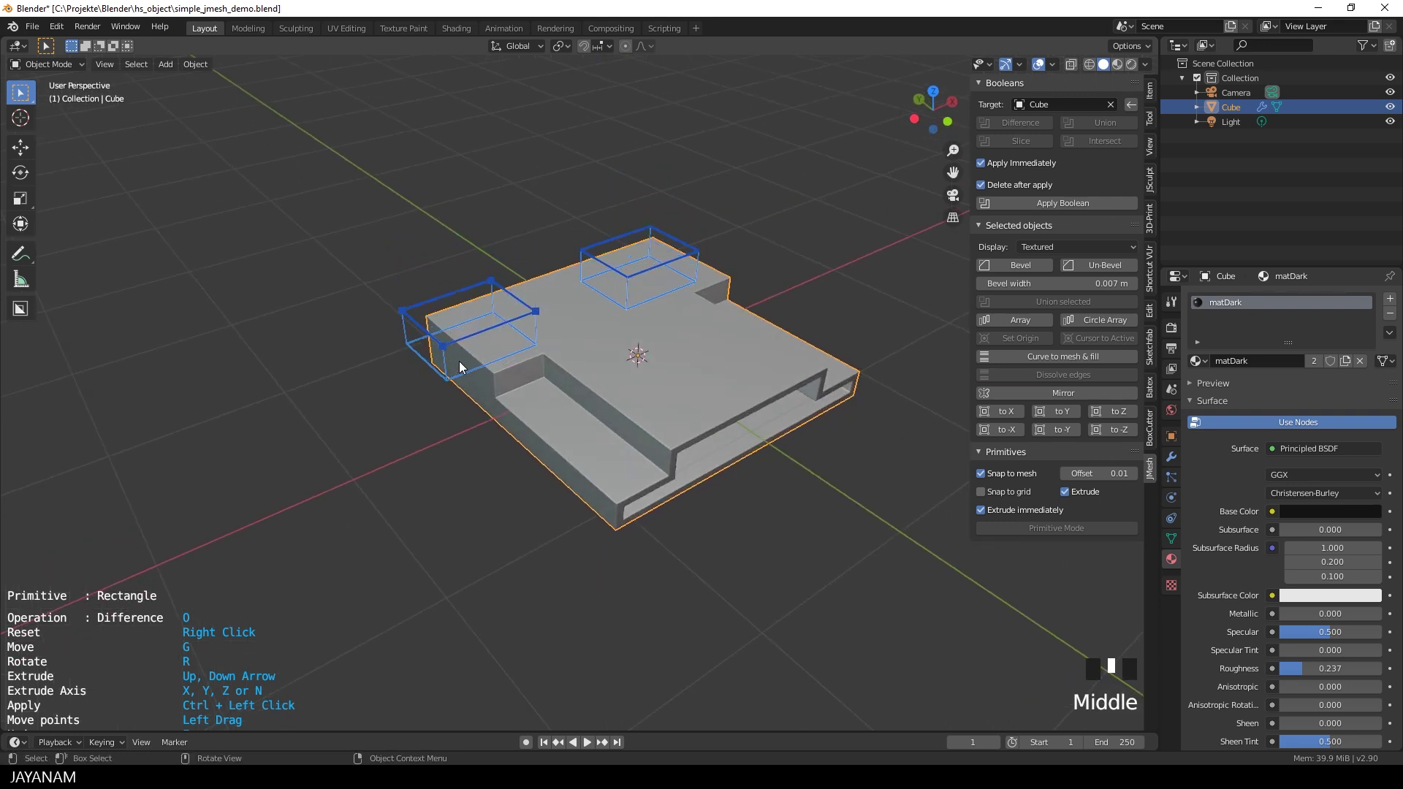
middle_drag(461, 369, 611, 455)
ctrl+click(520, 386)
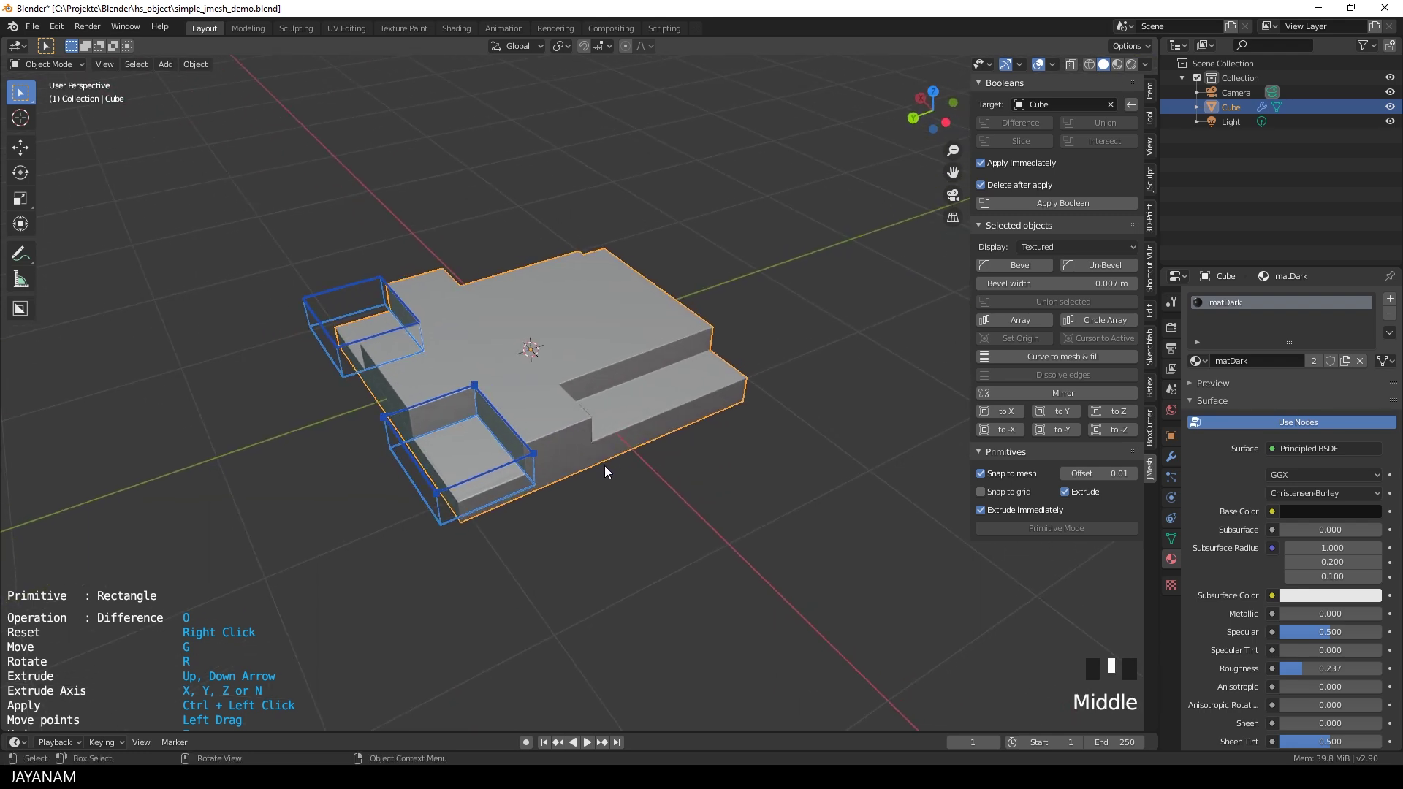
ctrl+click(595, 473)
scroll(615, 468, up, 2)
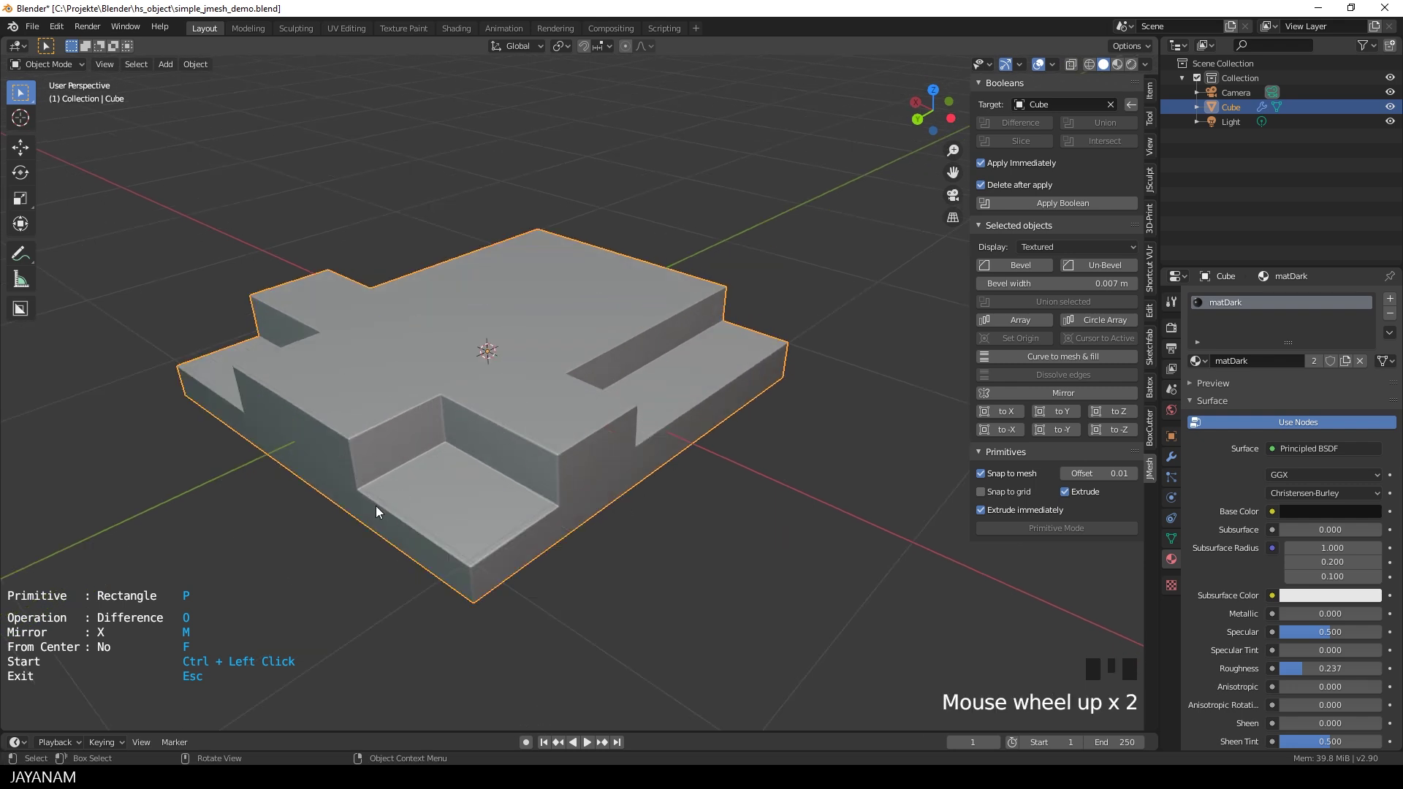
- Select the upper back edge between the two rear notches in Edit Mode and clear its sharp marking
scroll(436, 504, down, 4)
middle_drag(448, 497, 569, 455)
scroll(549, 455, up, 2)
key(Tab)
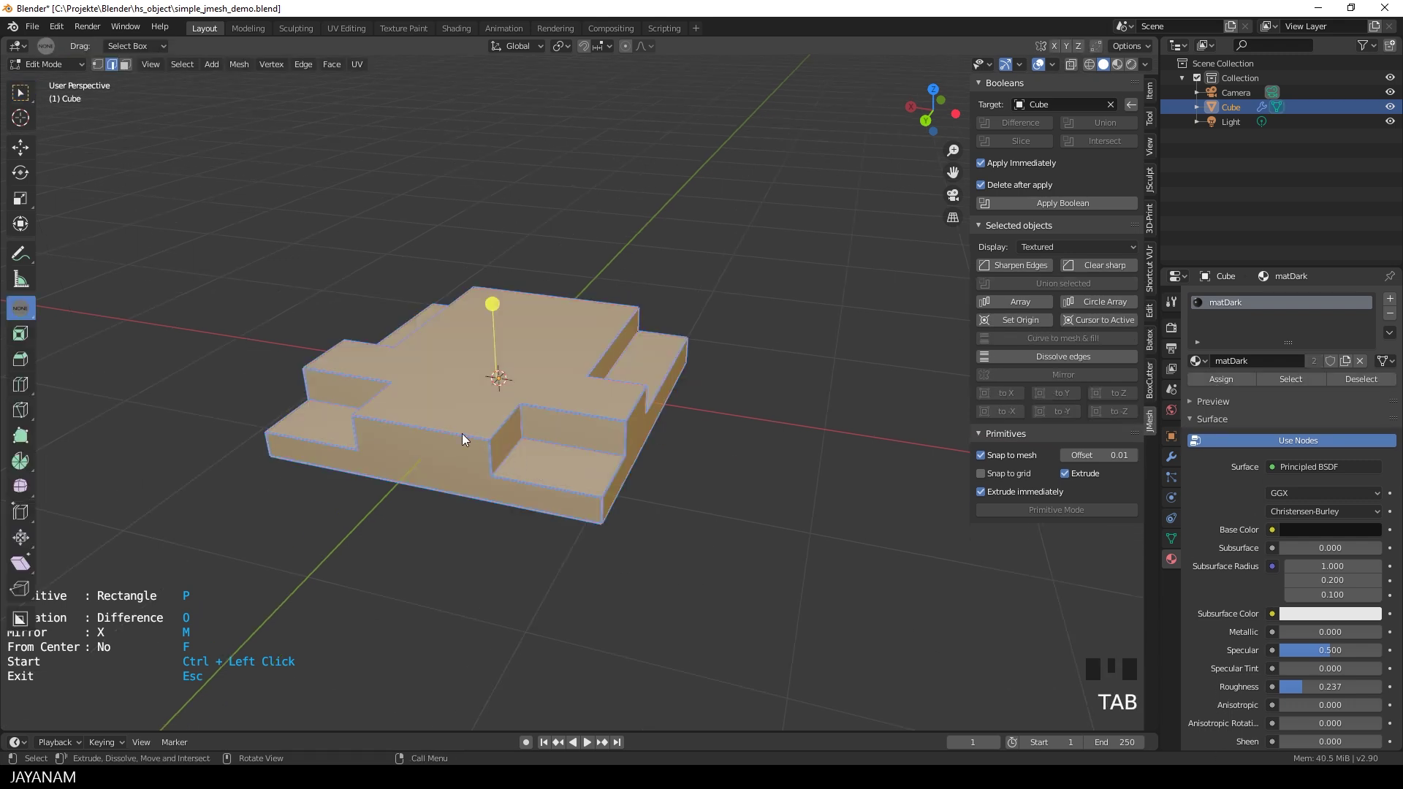
click(462, 434)
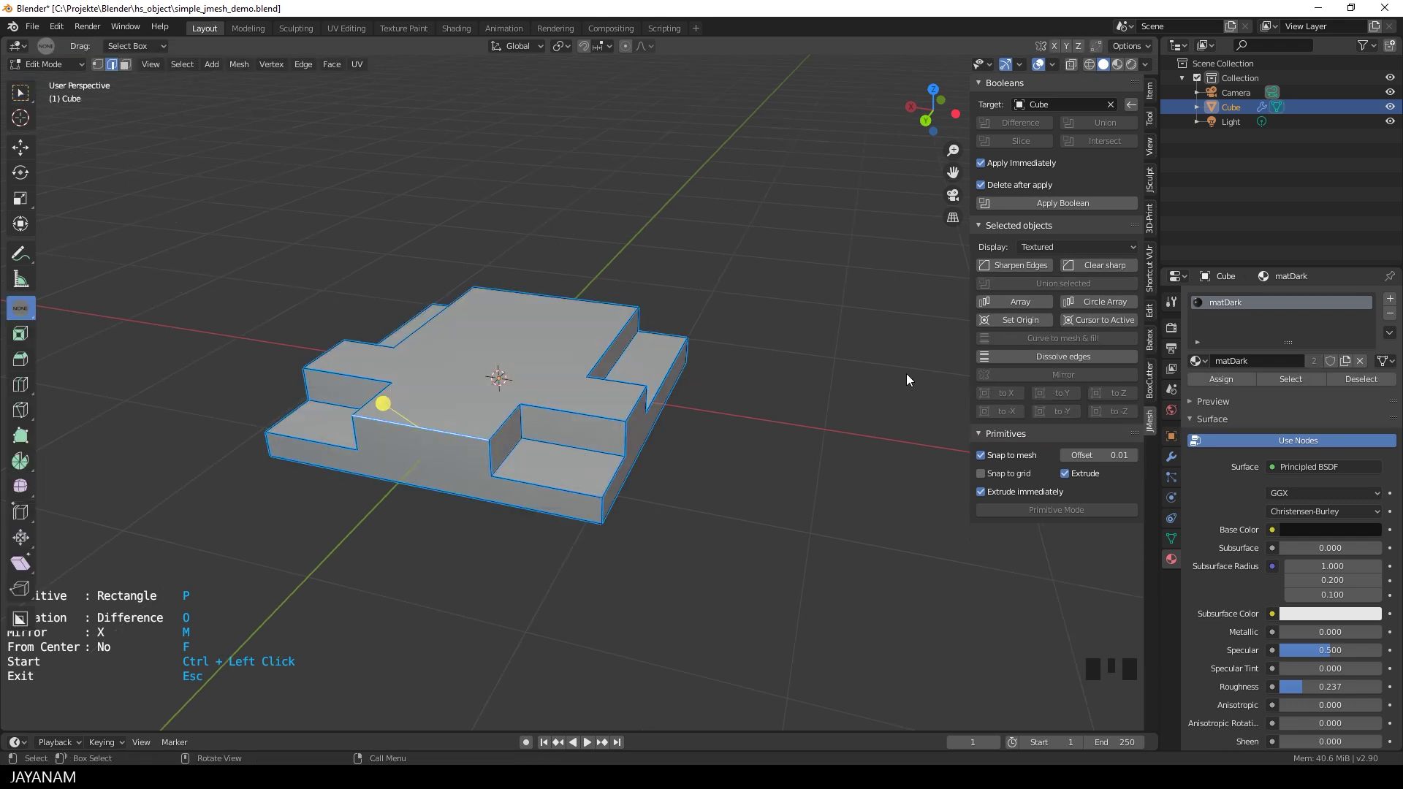
click(1110, 265)
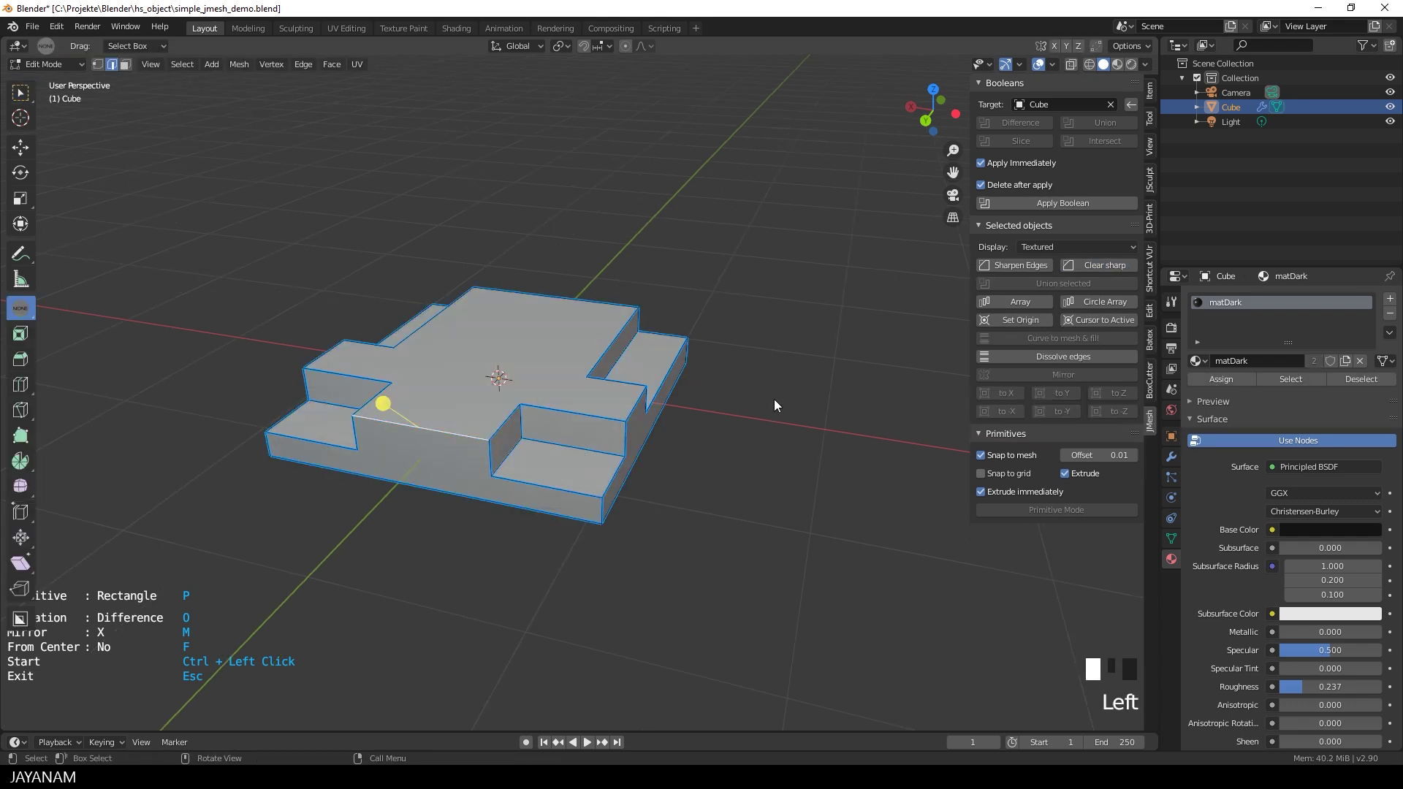
- Bevel the selected back edge with many segments into a rounded profile and return to Object Mode
key(ctrl+b)
scroll(634, 522, up, 8)
click(634, 523)
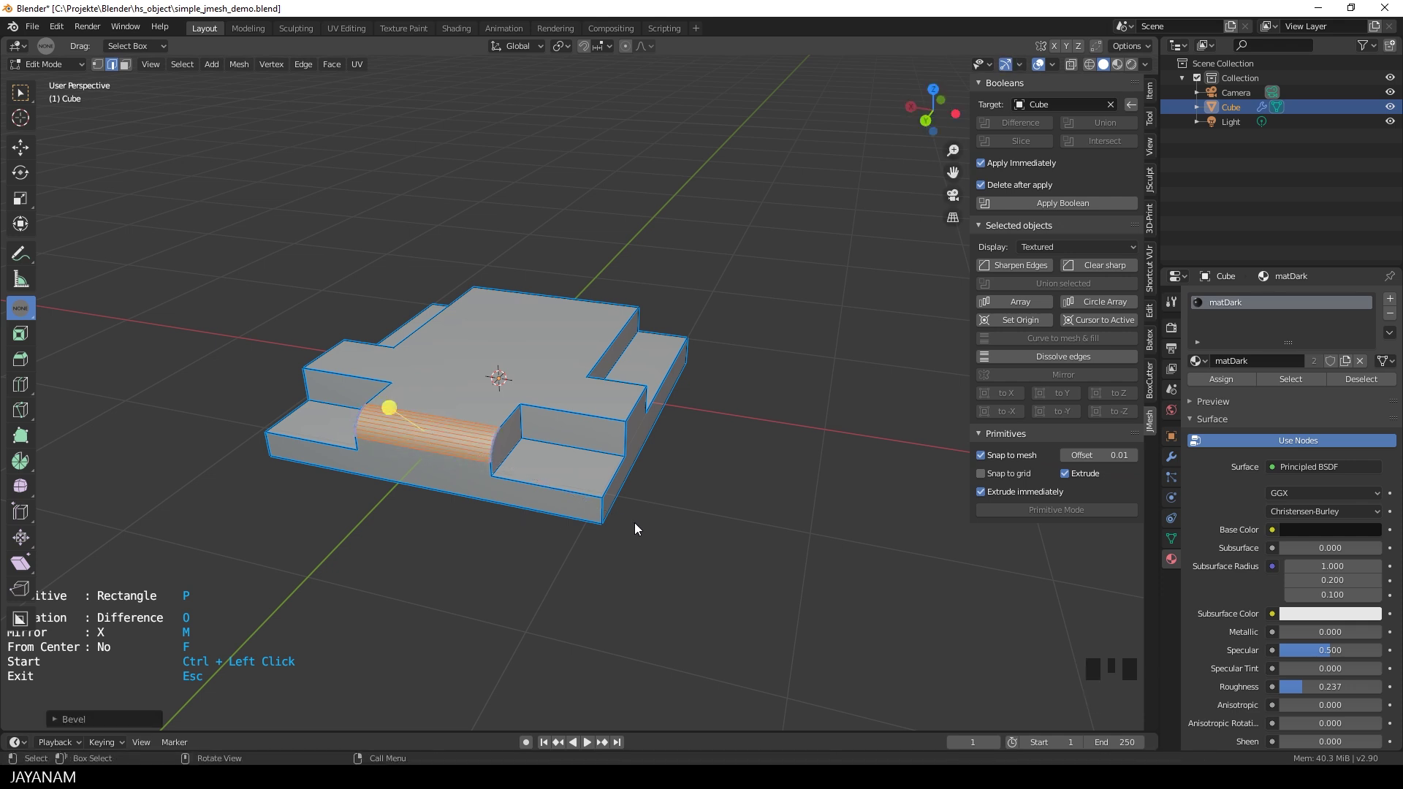
key(Tab)
- Turn off immediate extrusion and cut X-mirrored circular holes of about 0.06 radius into the front corner ledges in top view with Difference
middle_drag(674, 486, 699, 420)
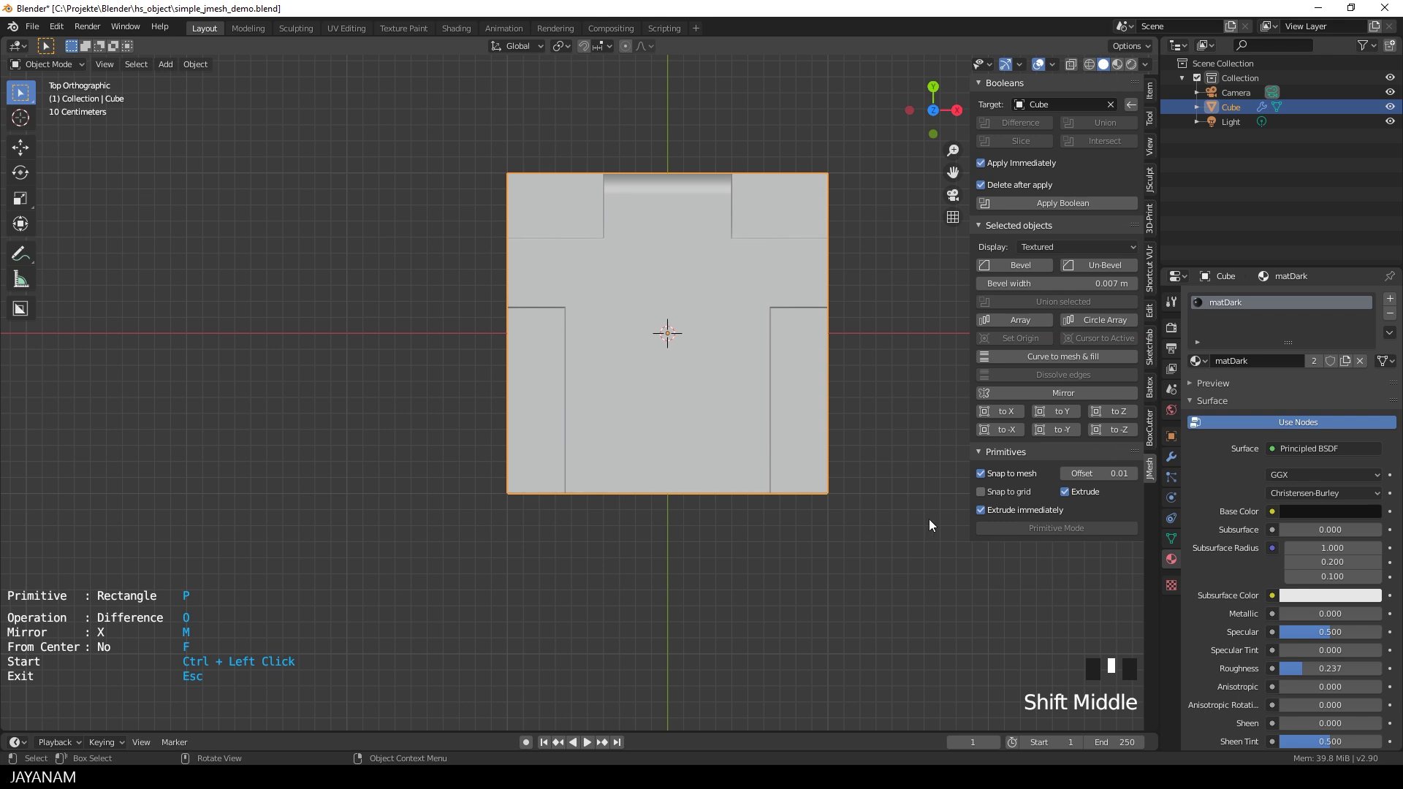
click(981, 509)
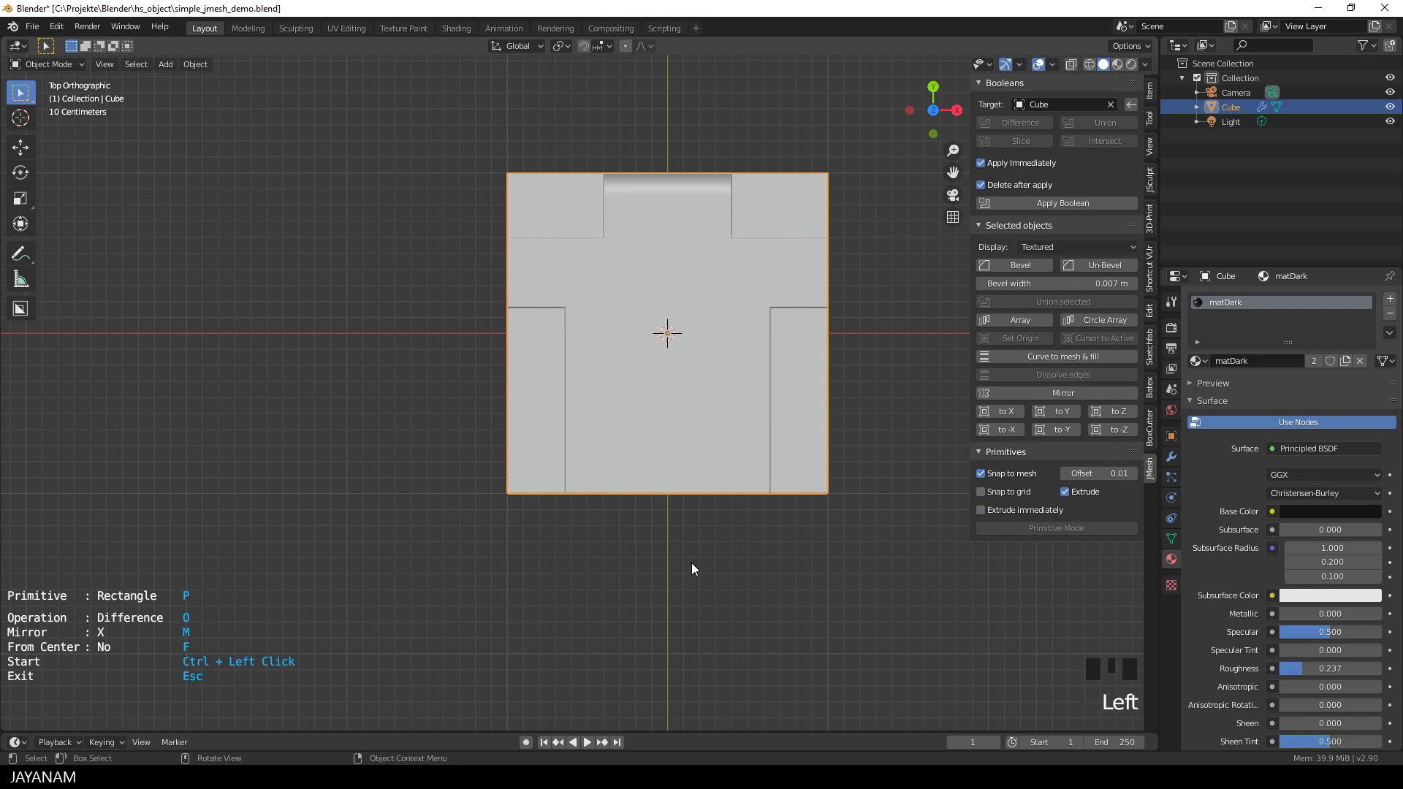
key(p)
key(p)
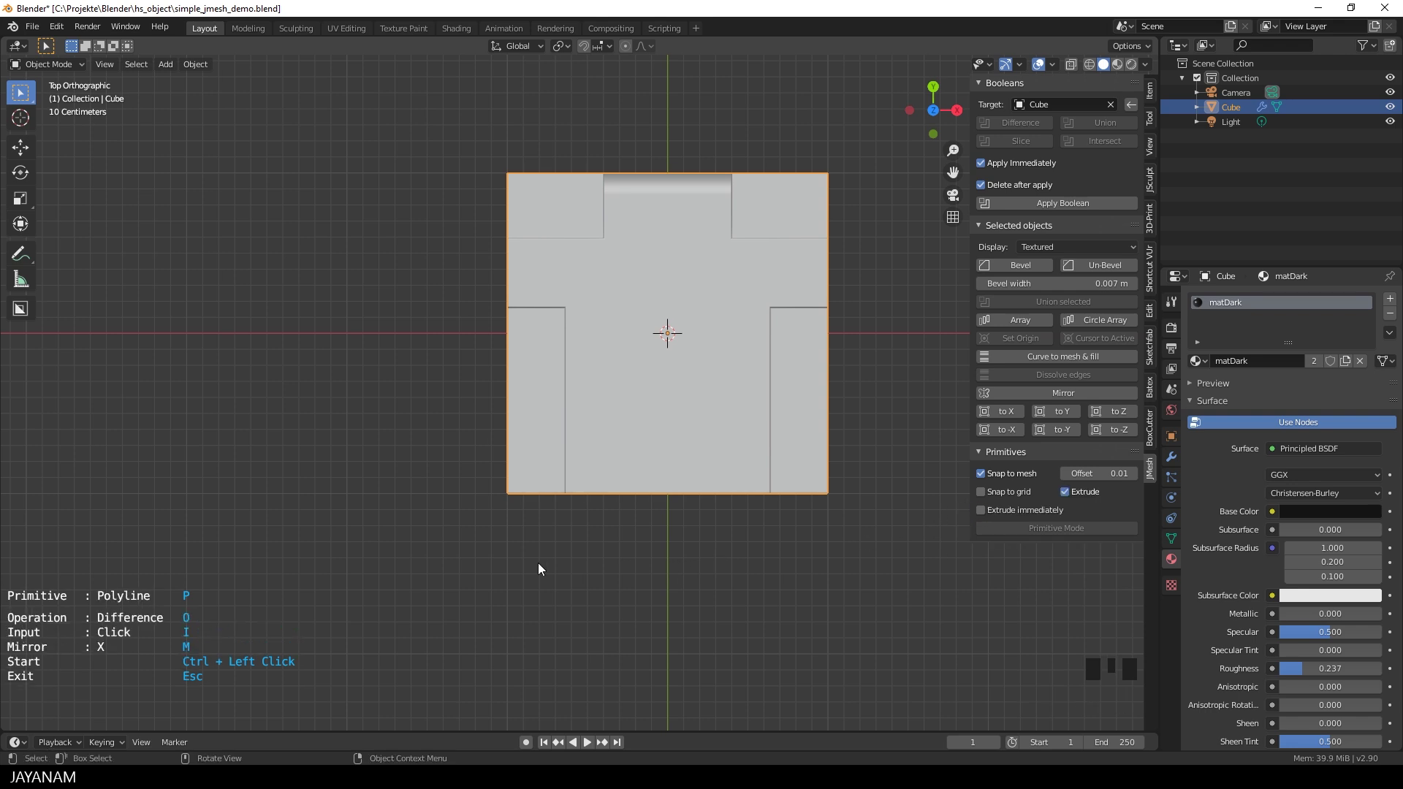
key(p)
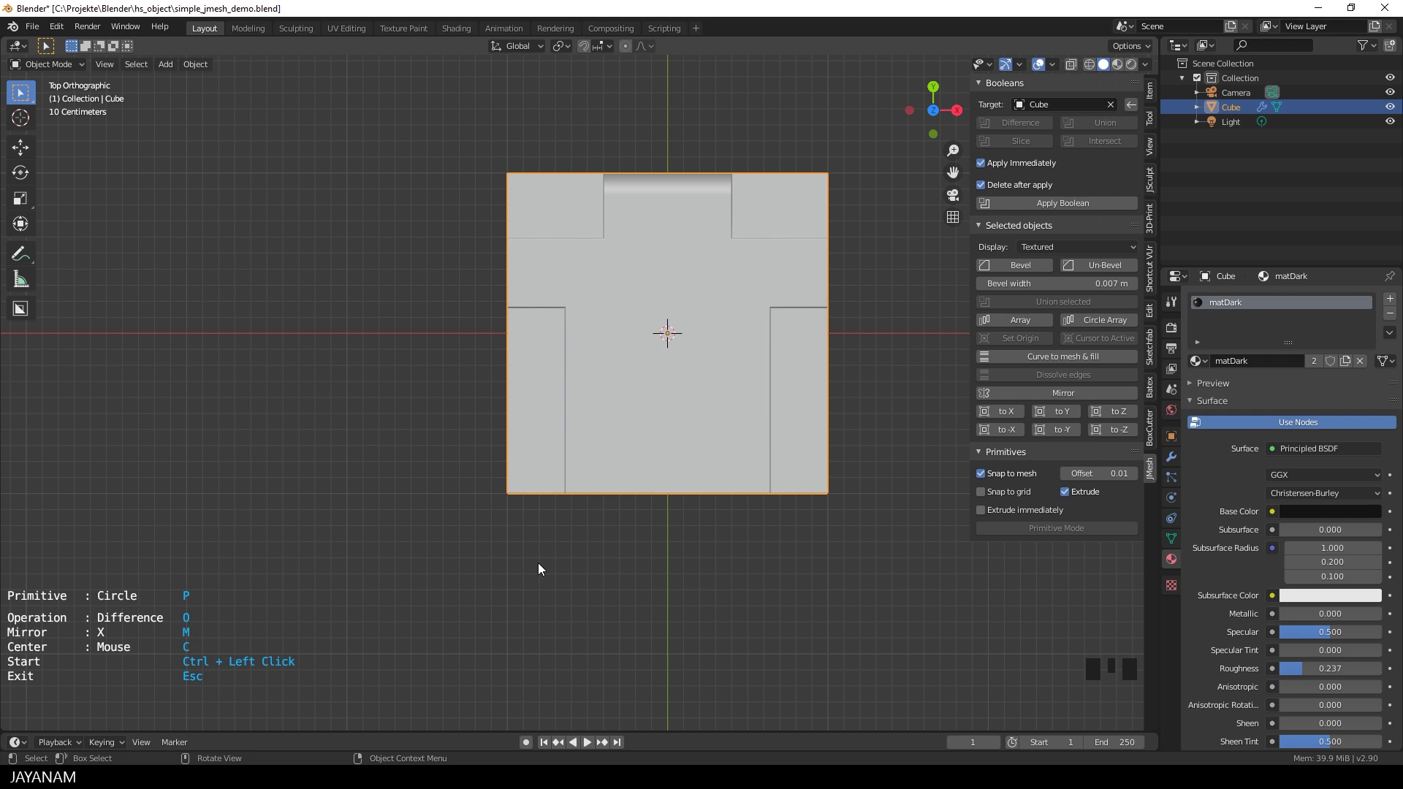
scroll(538, 564, up, 2)
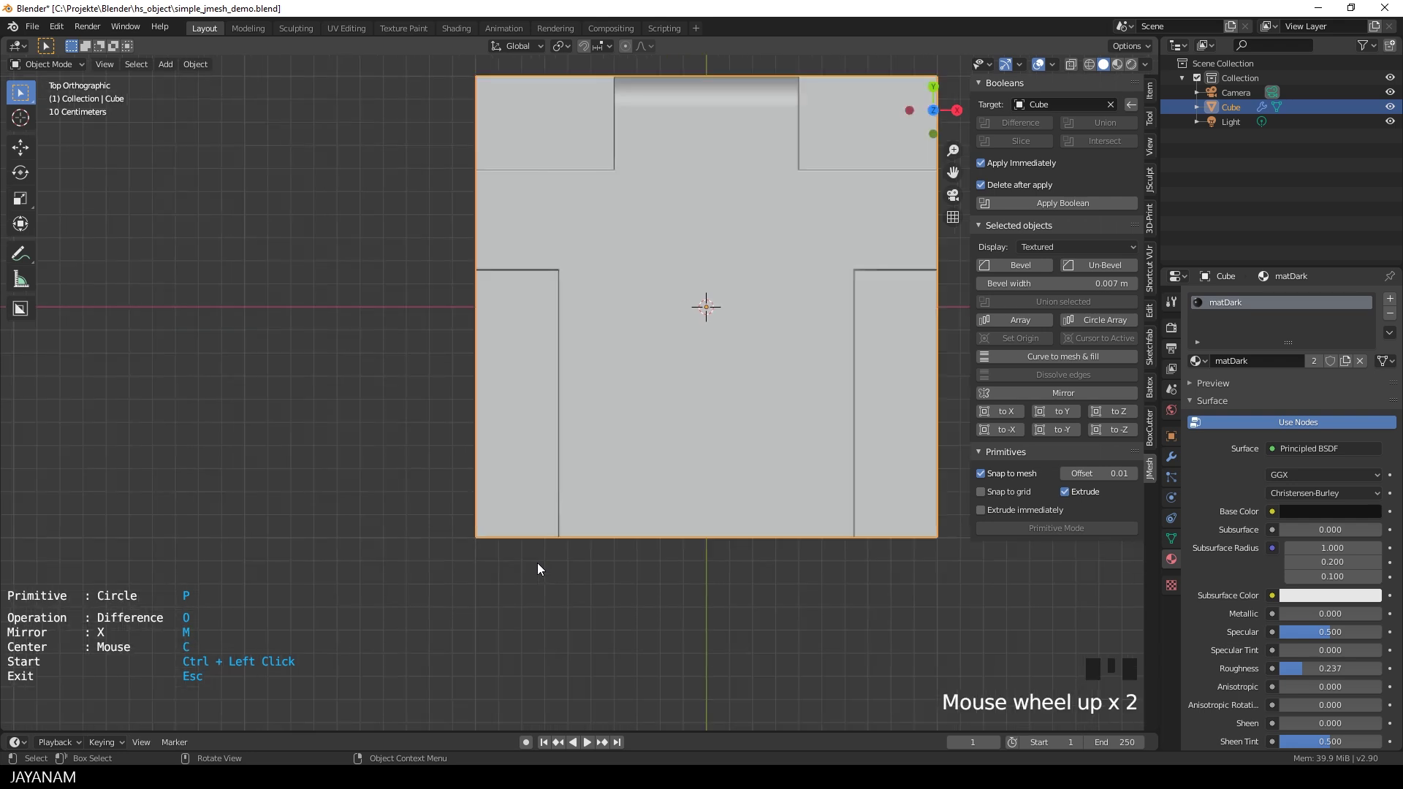
ctrl+click(518, 497)
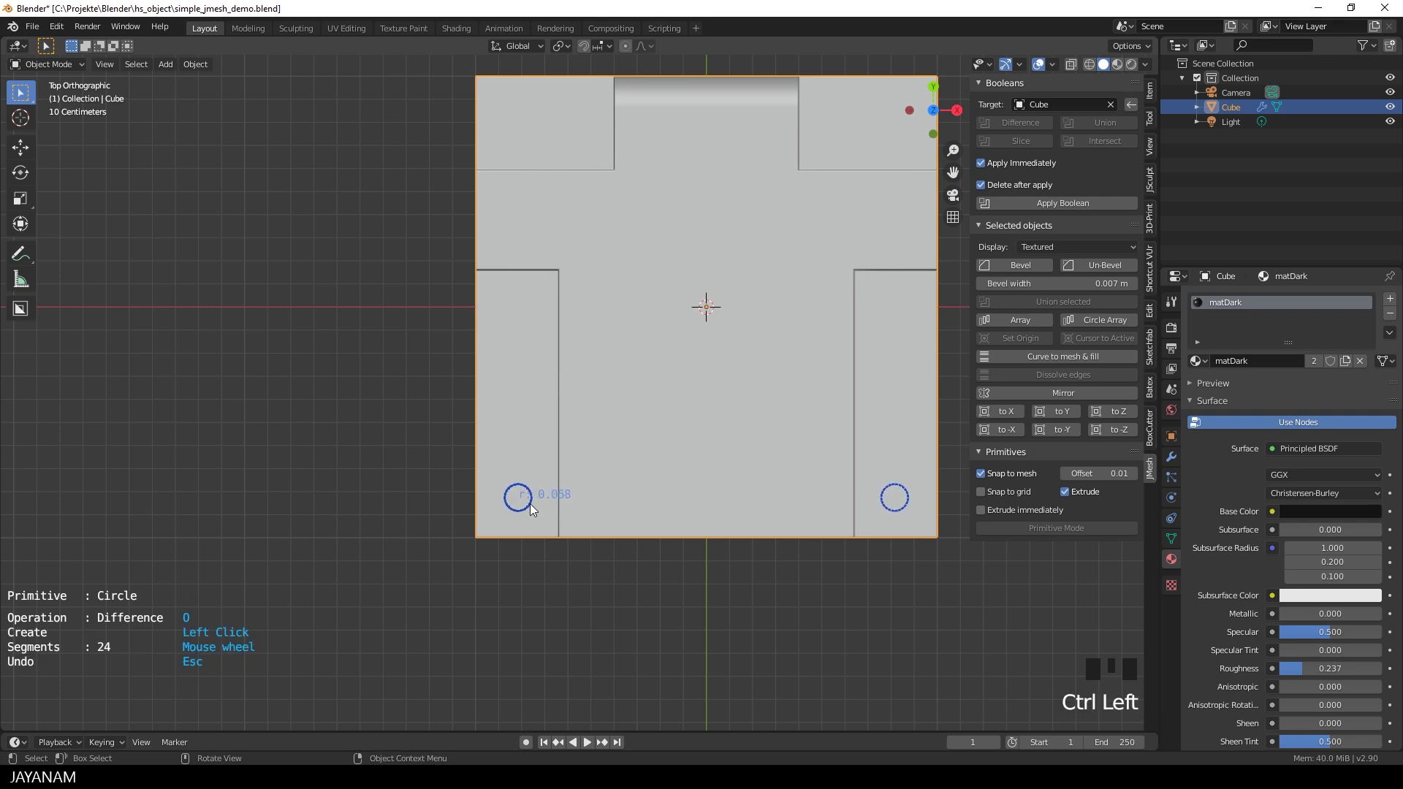
click(529, 503)
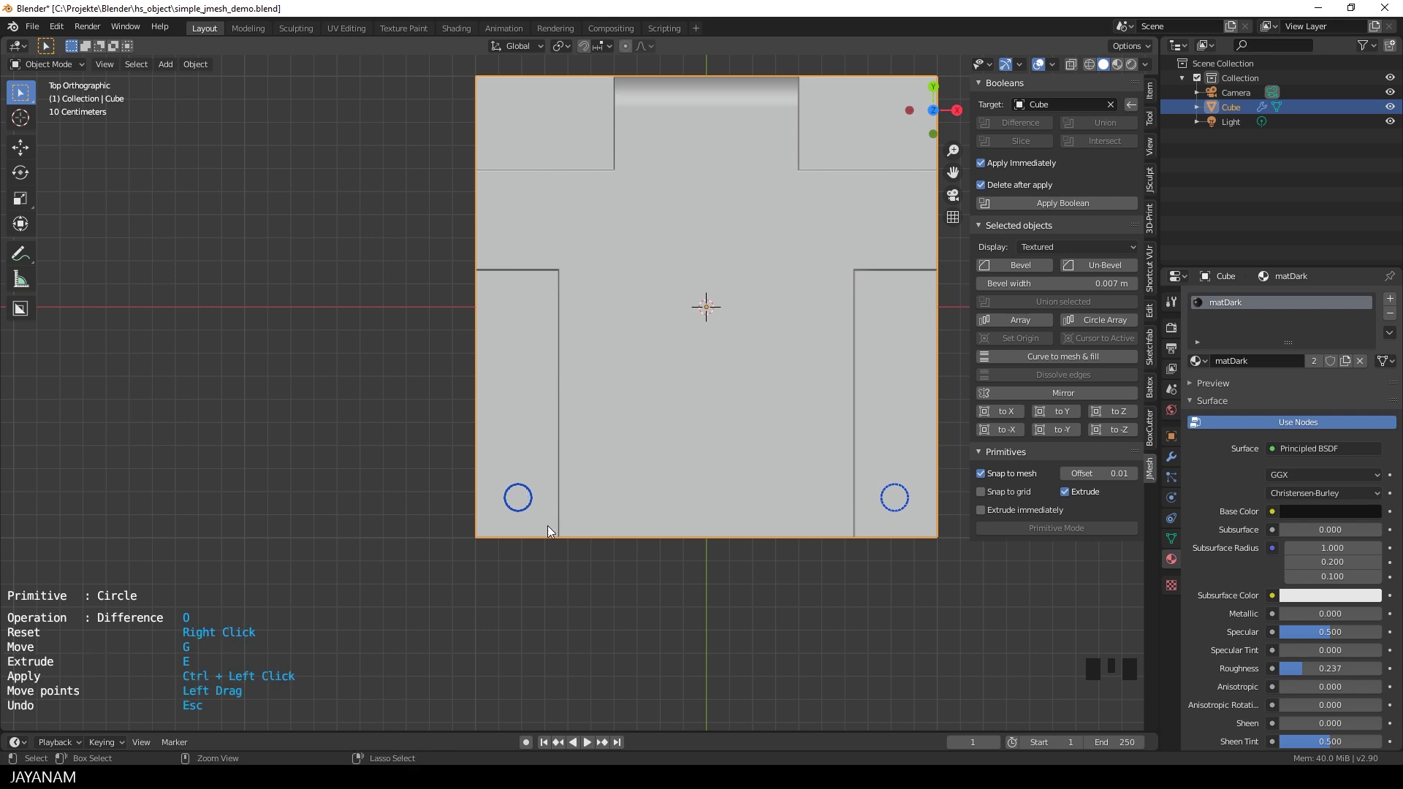
ctrl+click(547, 525)
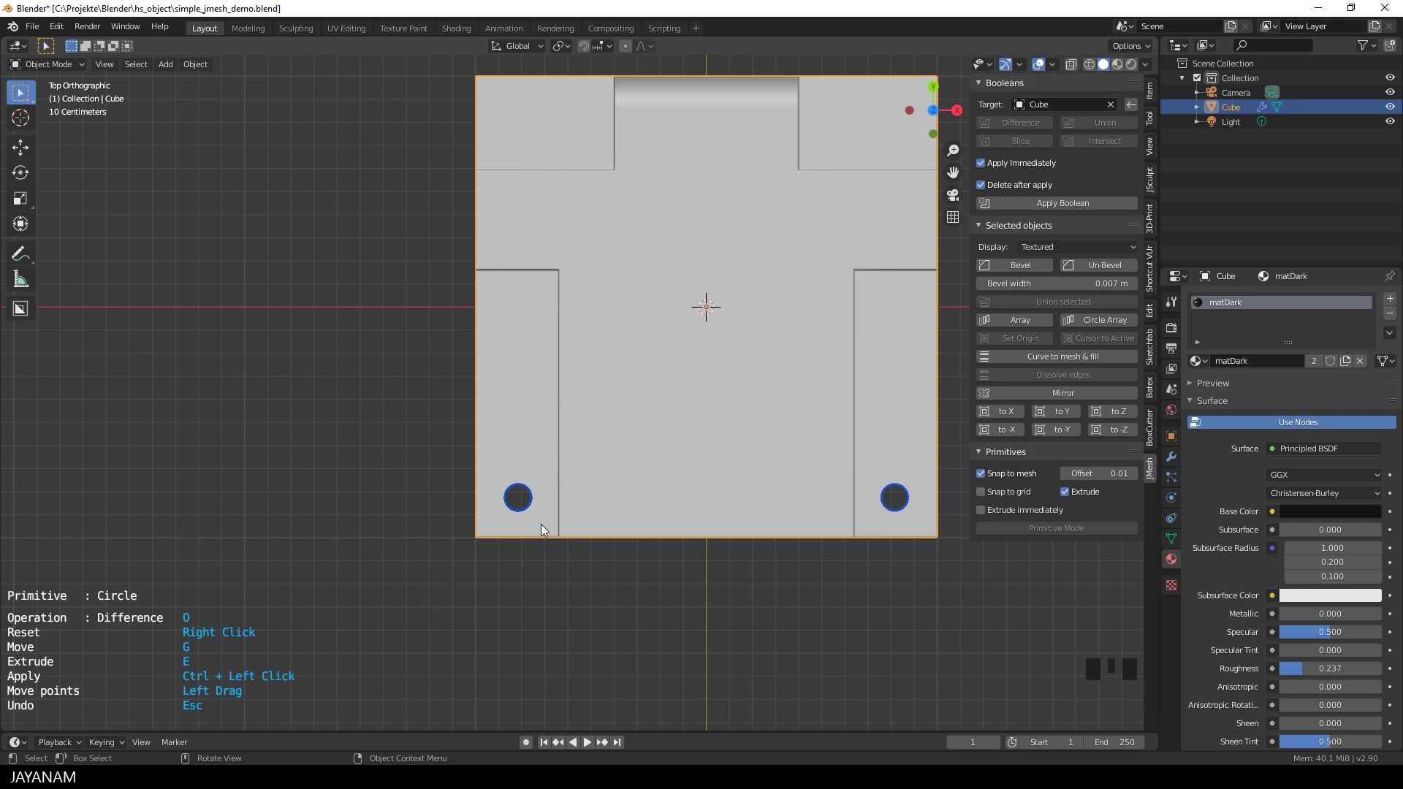
- Slice X-mirrored rings around the two holes by drawing concentric circles of about 0.09 radius
key(o)
key(o)
key(o)
ctrl+click(541, 524)
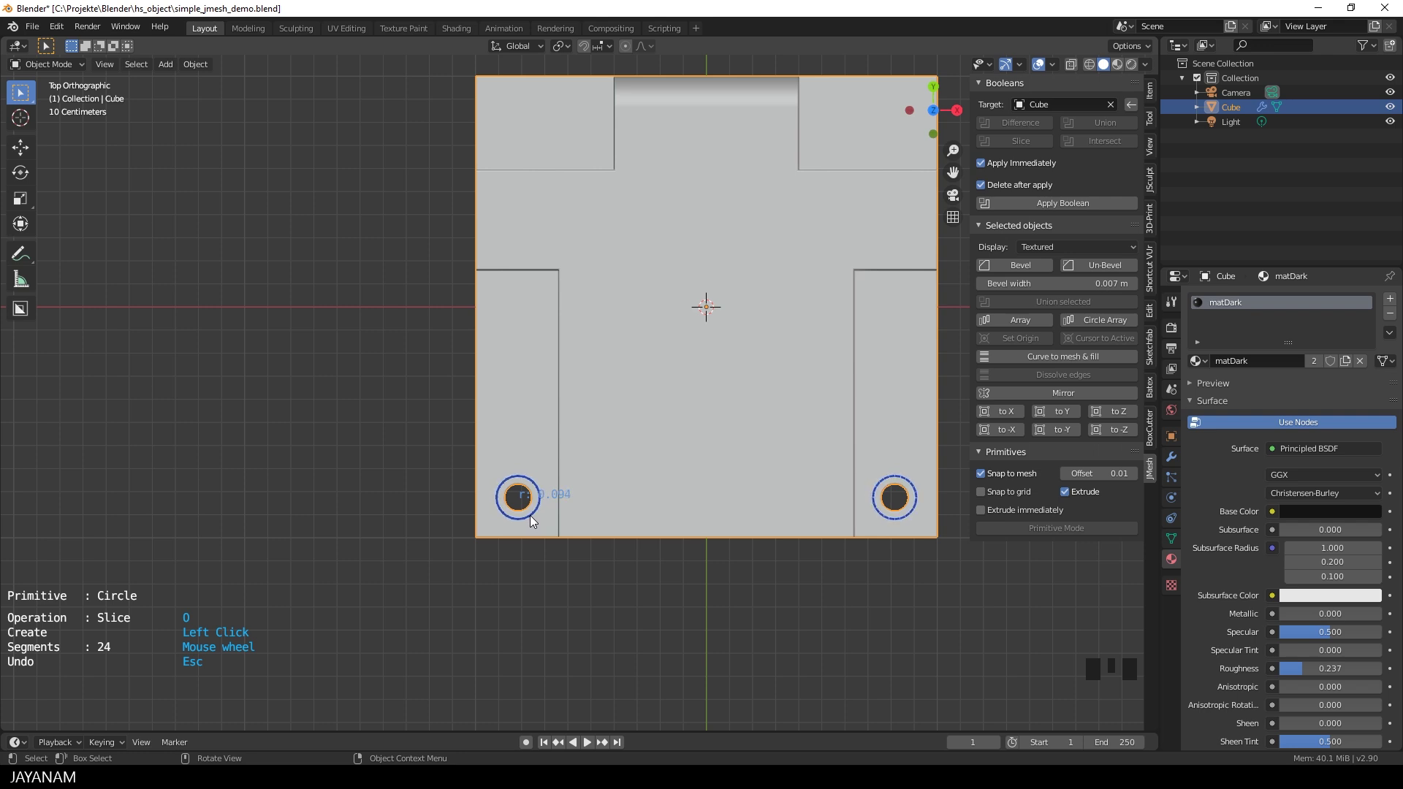
click(531, 518)
ctrl+click(558, 558)
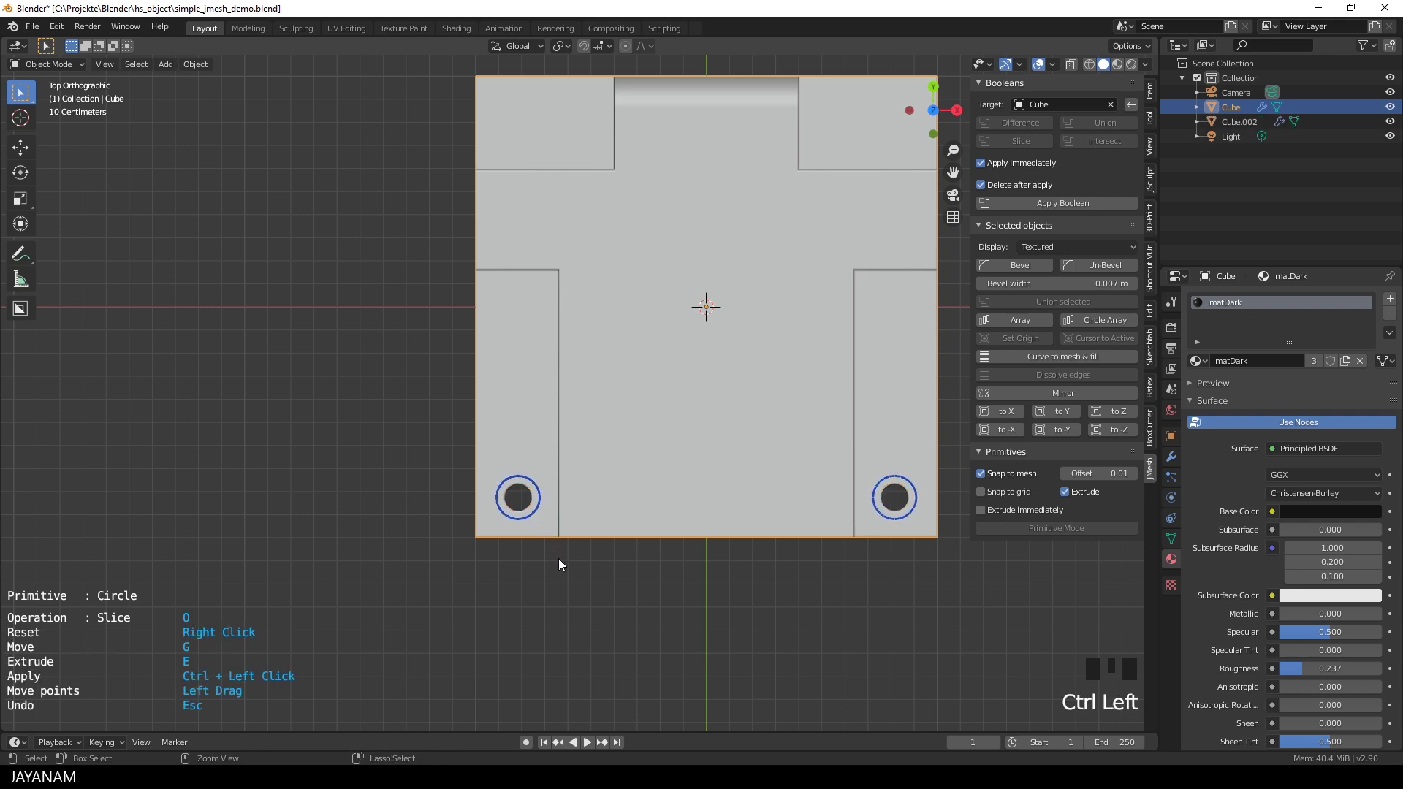
- Show the viewport in Material Preview and assign the matLight material to the two sliced rings
middle_drag(567, 571, 667, 507)
click(601, 479)
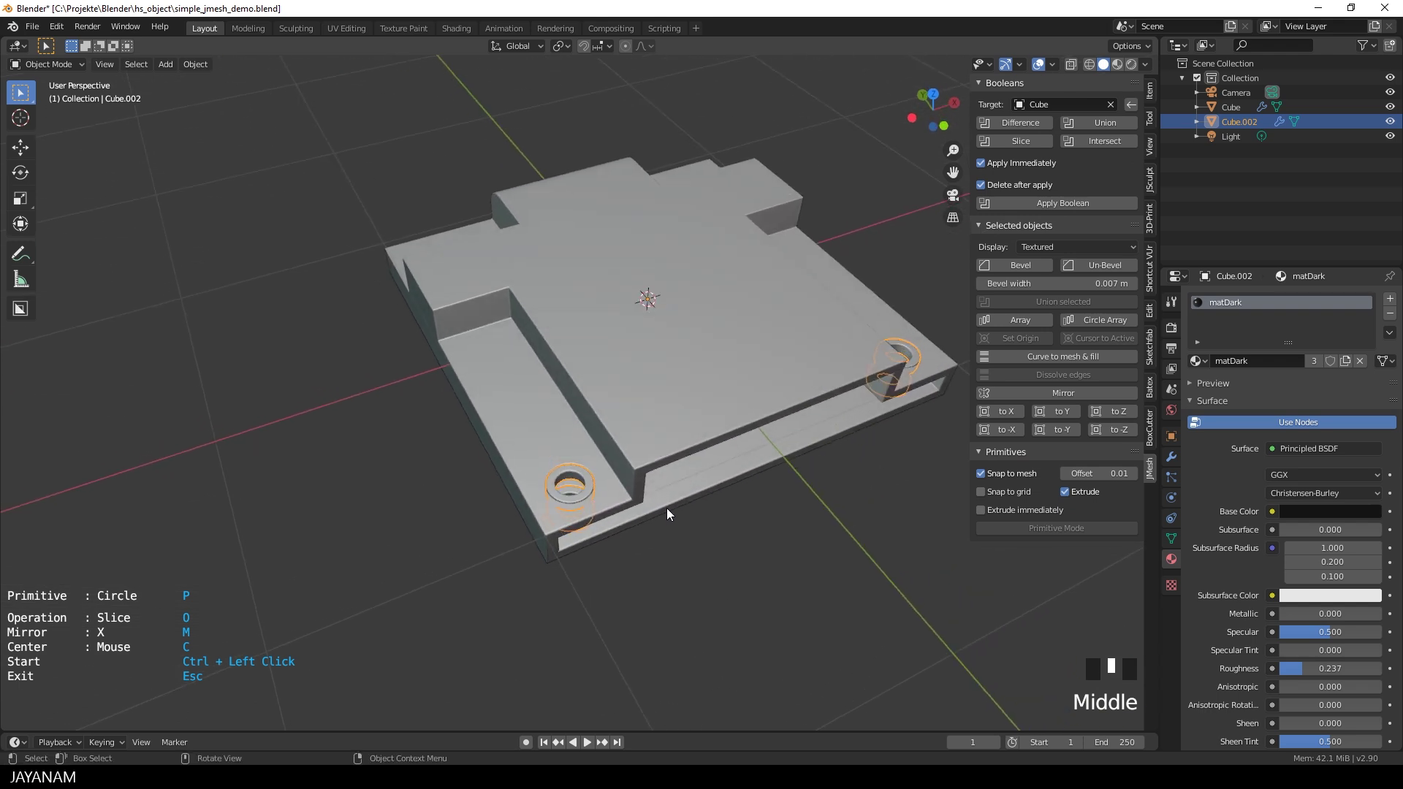
scroll(681, 515, down, 2)
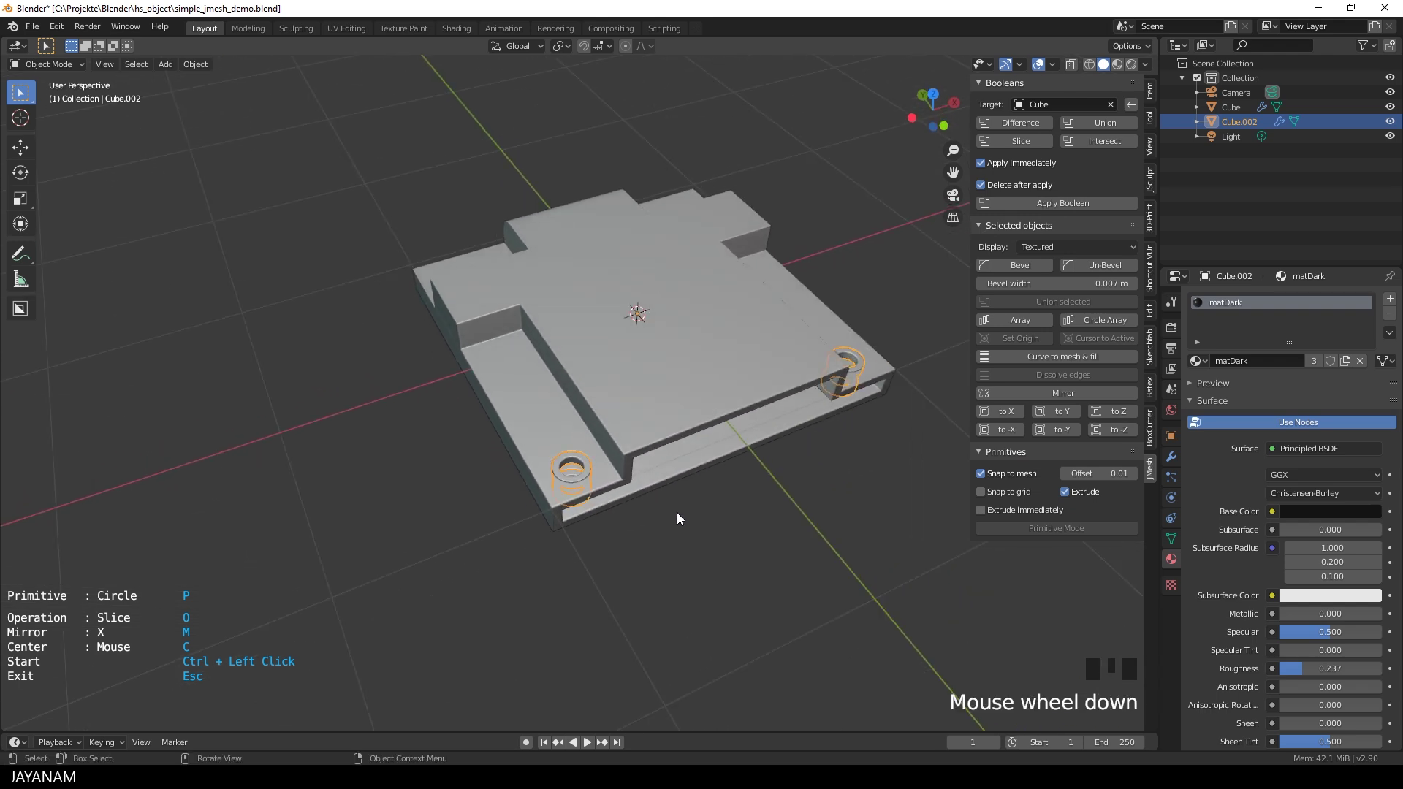
click(1116, 63)
click(669, 386)
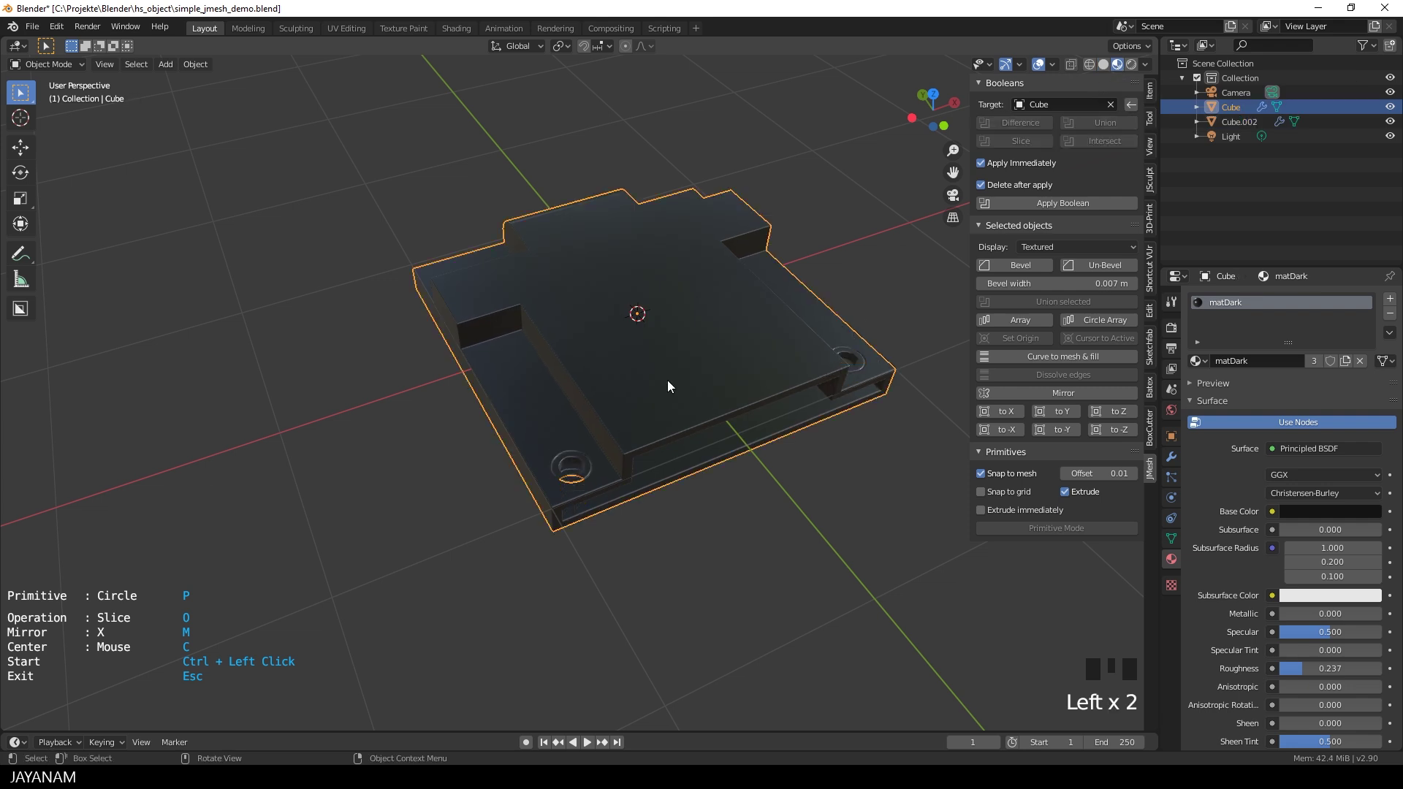
click(591, 475)
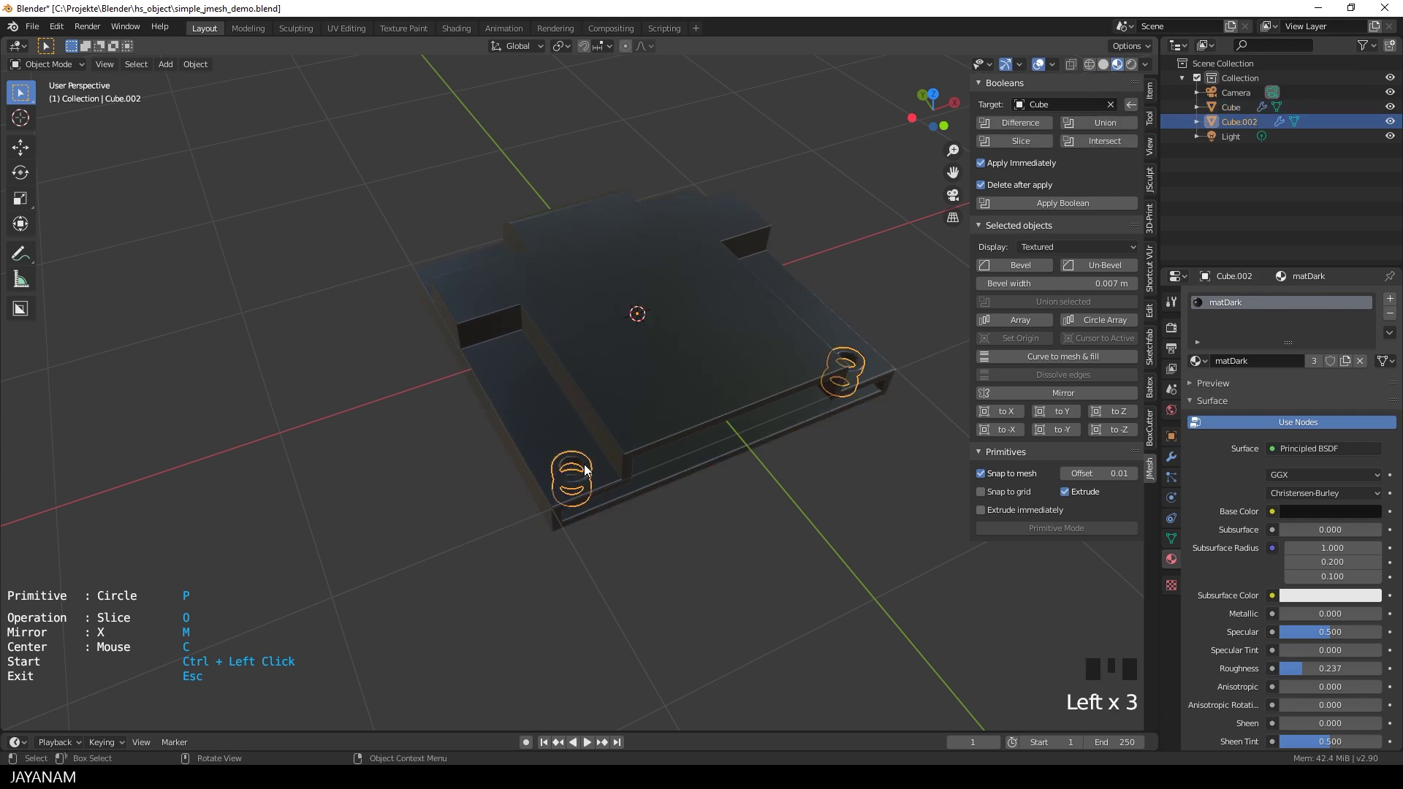
click(1196, 361)
click(1235, 396)
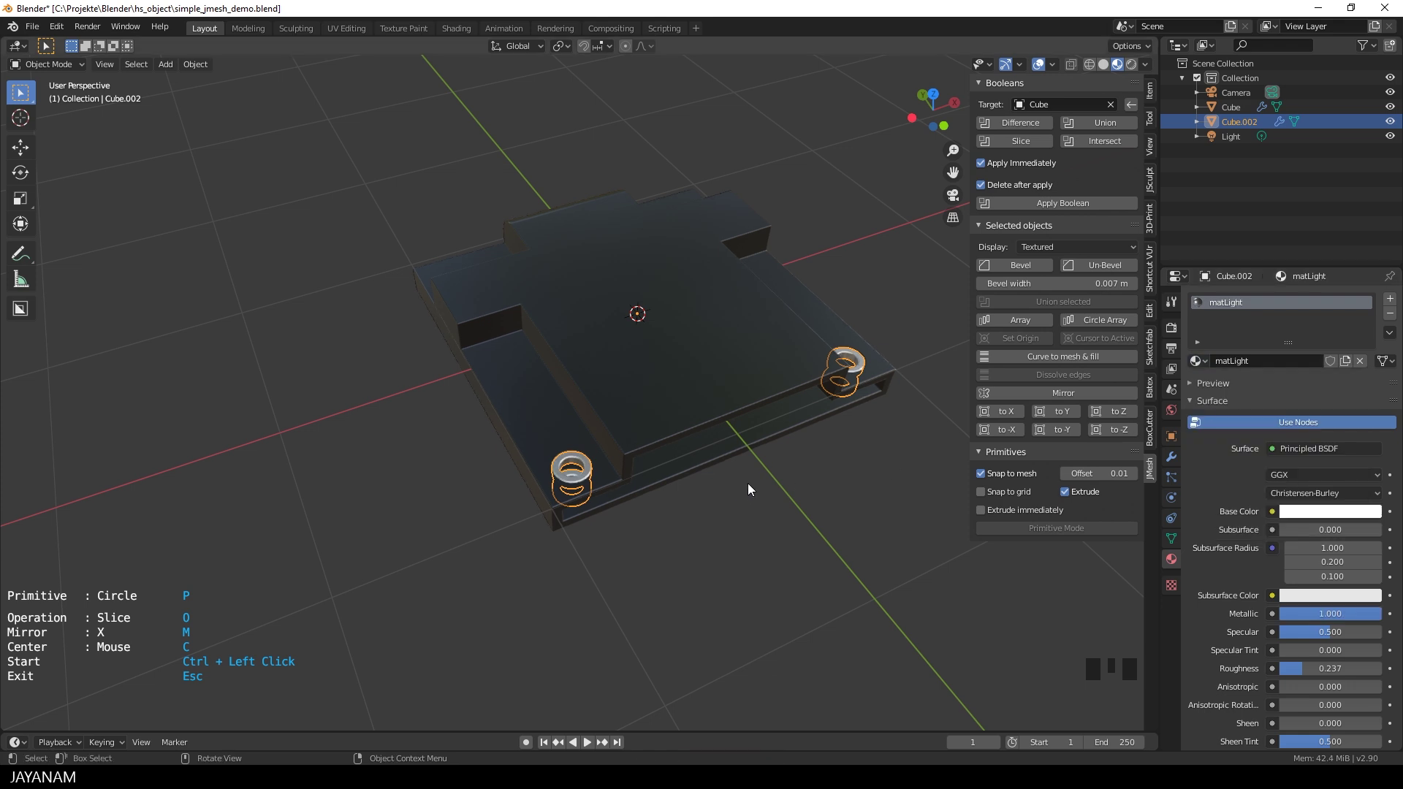
- Draw X-mirrored rectangular Slice outlines about 0.12 wide and 0.2 high over the rounded back edge in back view
click(746, 497)
middle_drag(744, 501, 768, 483)
middle_drag(507, 448, 713, 401)
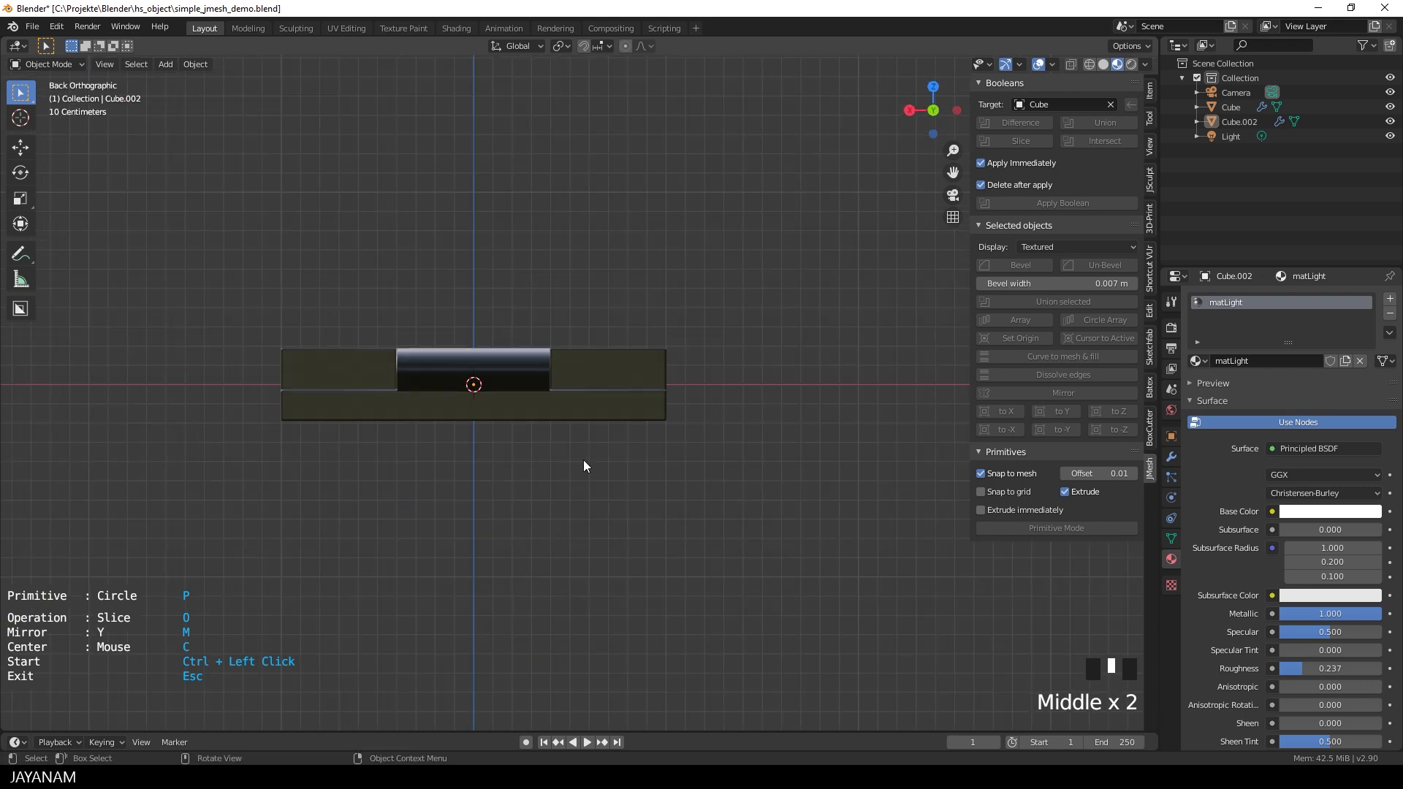
key(m)
key(m)
scroll(583, 459, up, 2)
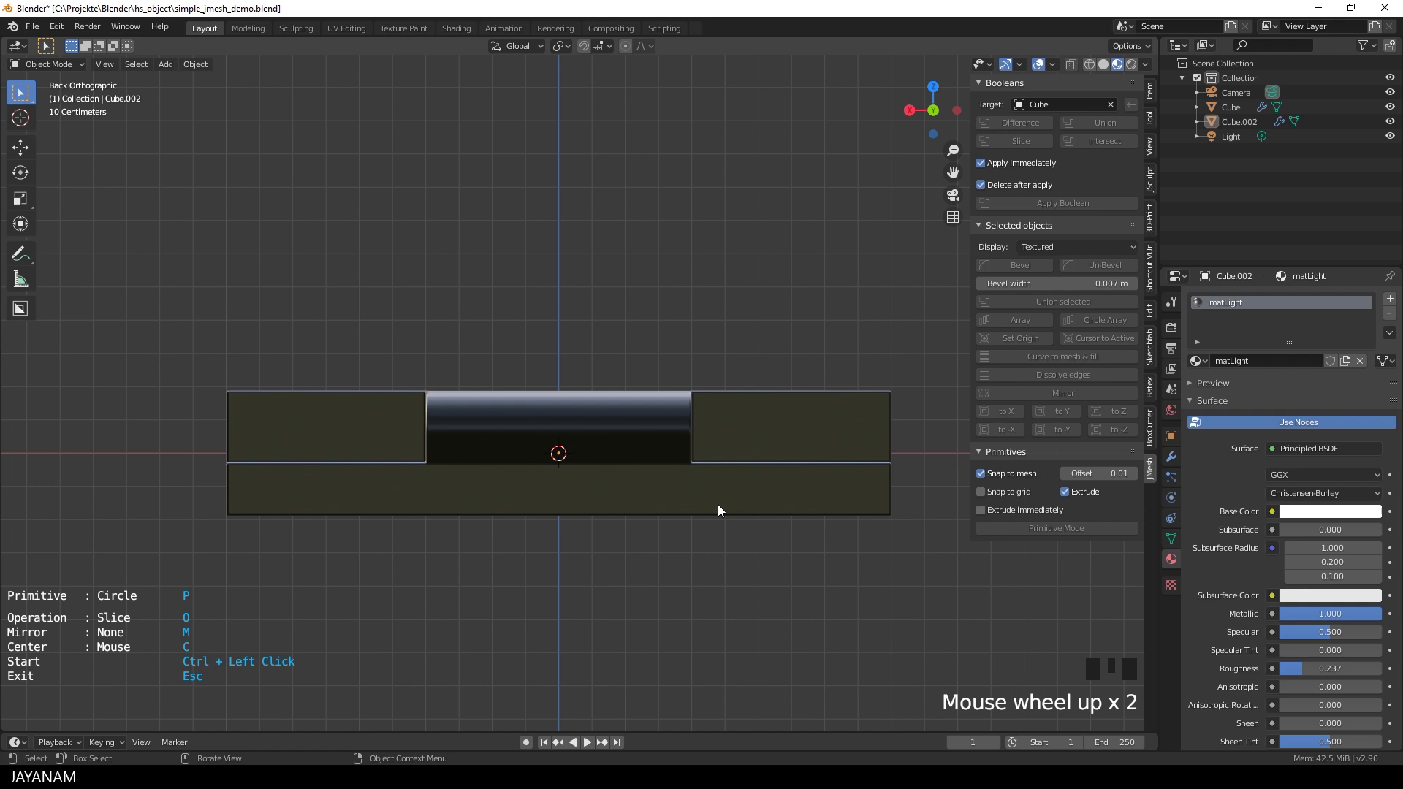
key(Escape)
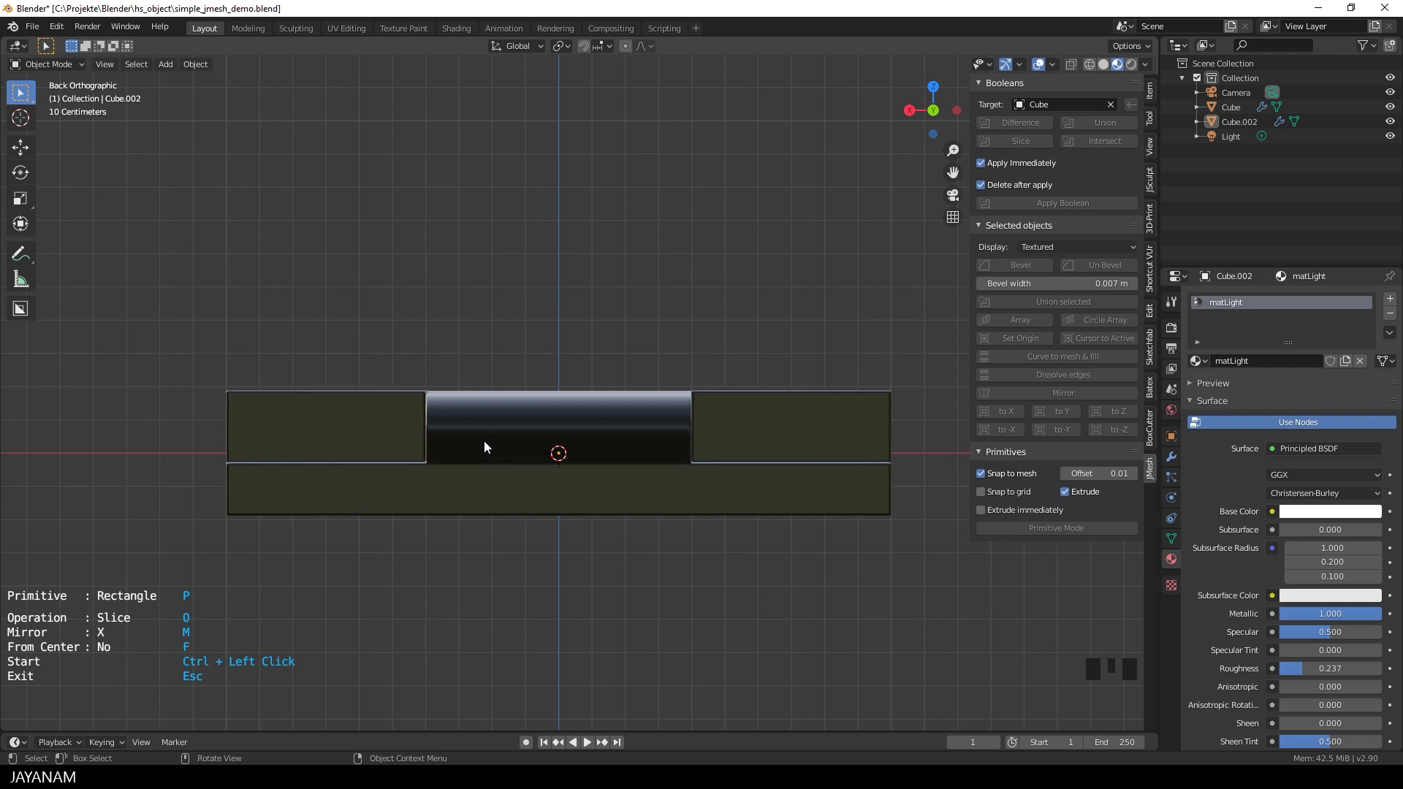
key(ctrl)
ctrl+click(472, 442)
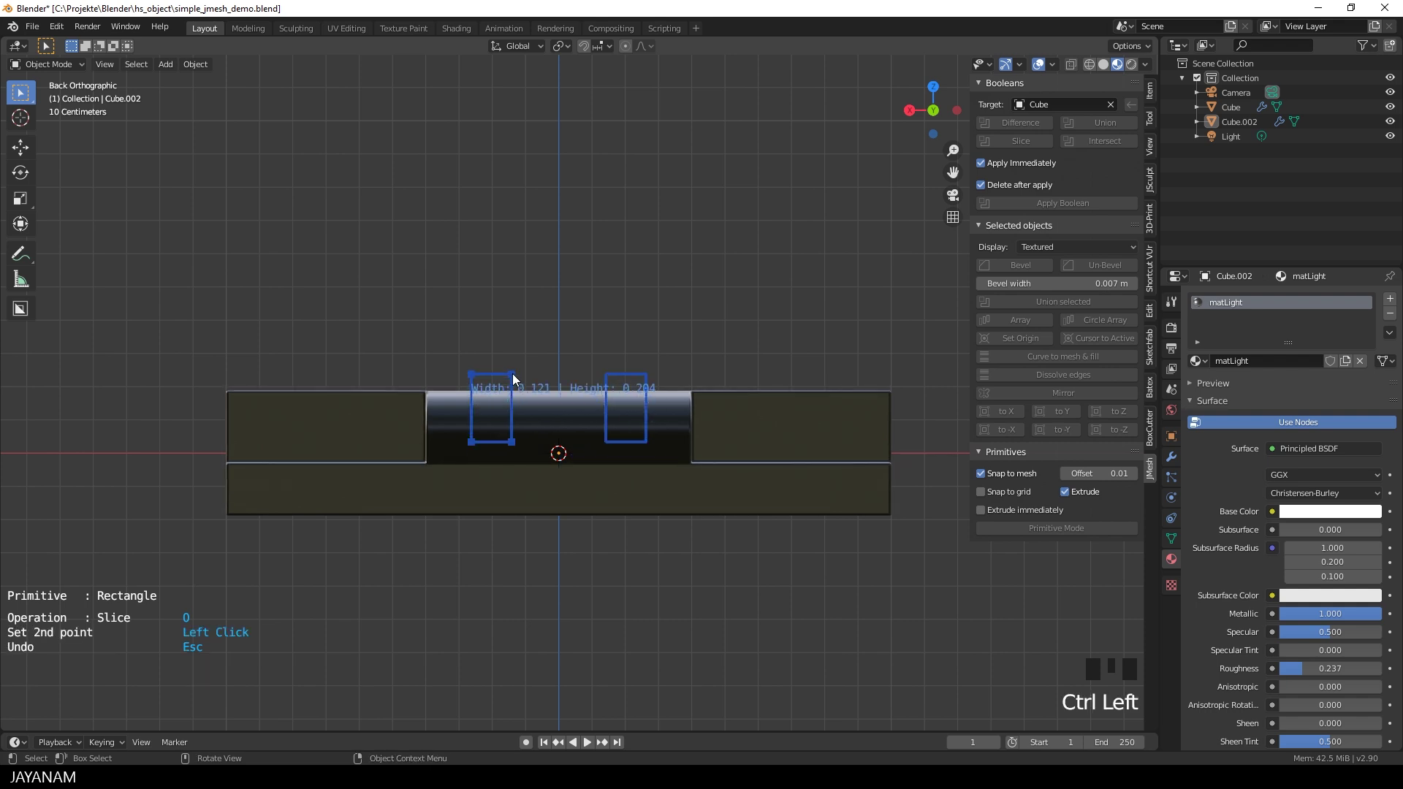
click(513, 375)
- Extrude the two rectangles through the rounded back edge, apply the Slice to the main body and exit primitive mode
middle_drag(731, 324, 668, 384)
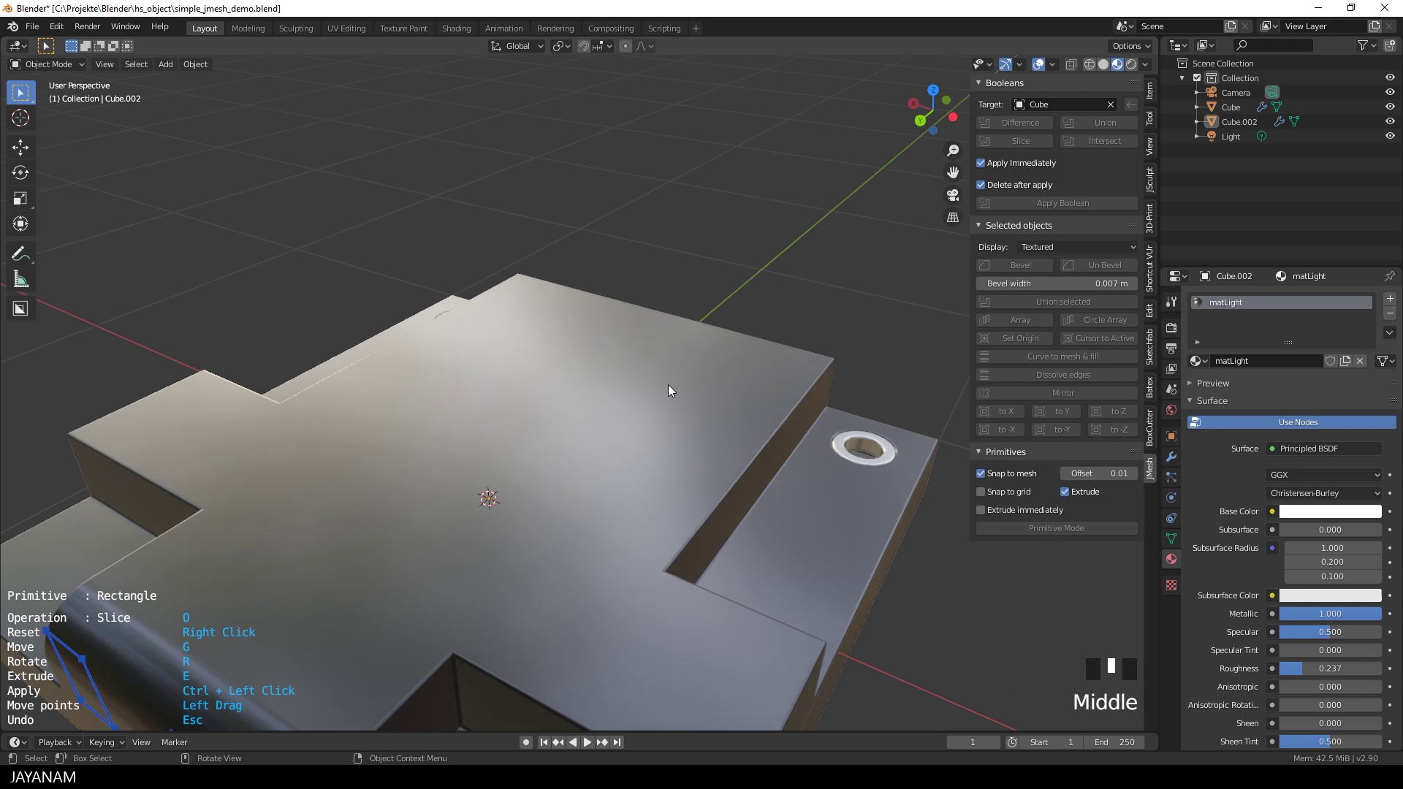
scroll(451, 460, down, 2)
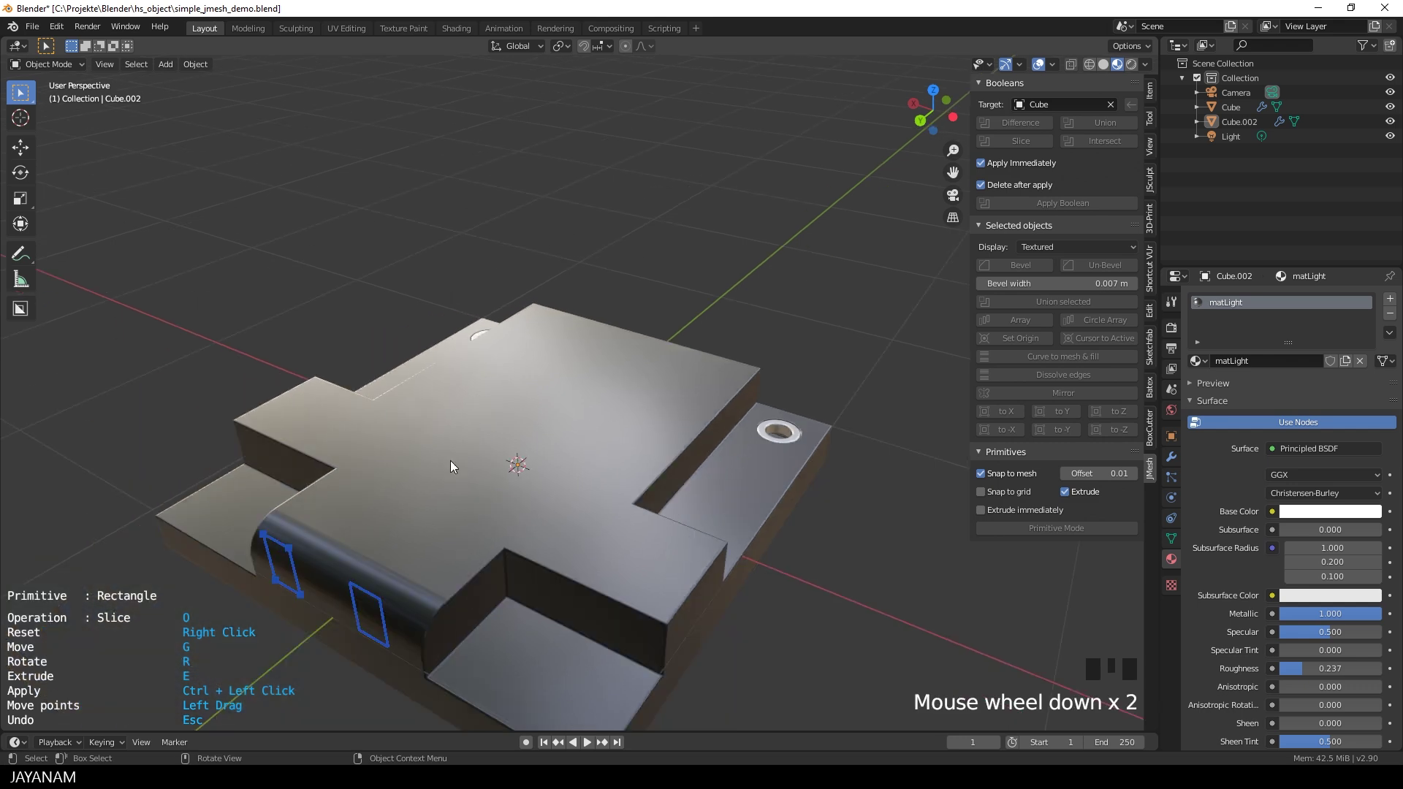
click(380, 494)
ctrl+click(396, 494)
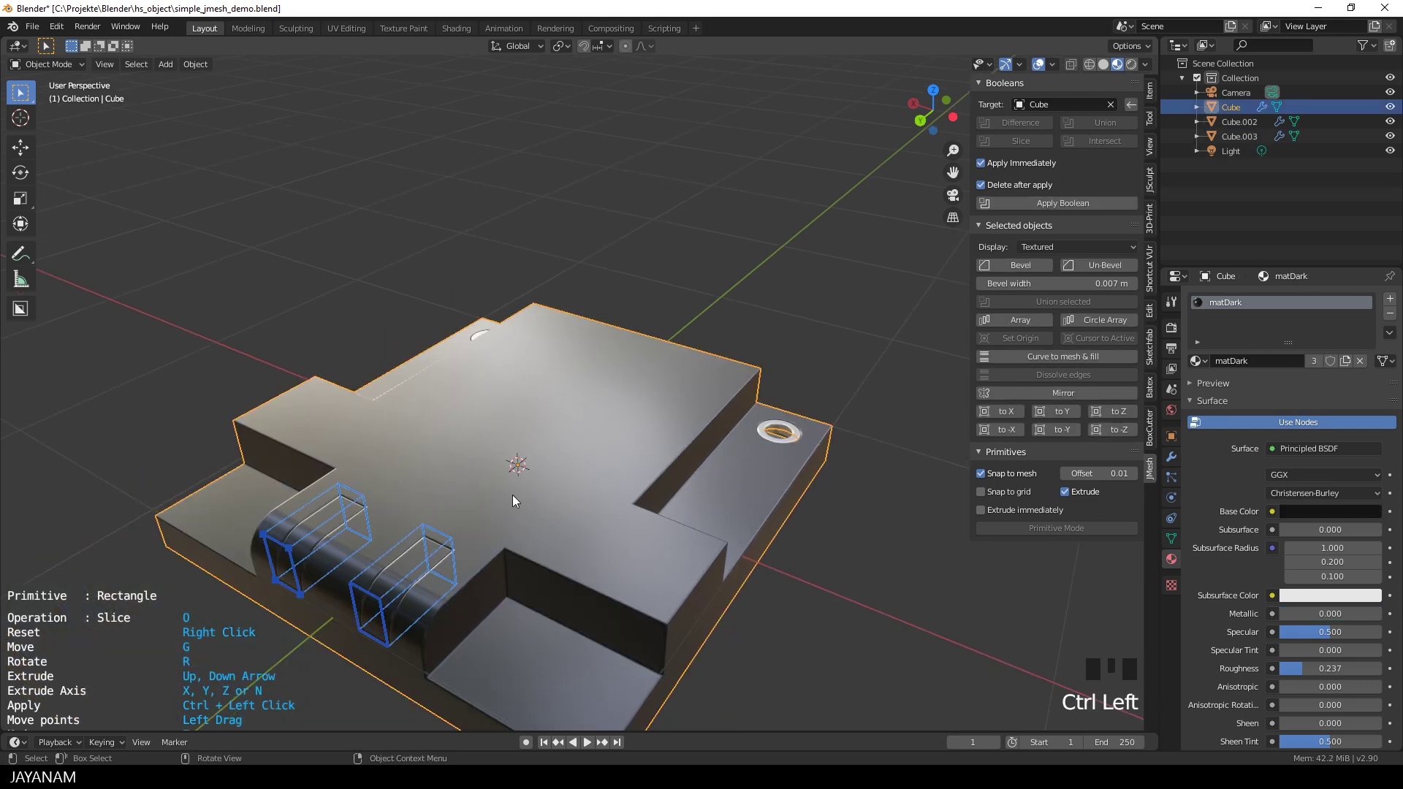
key(Escape)
- Assign the matLight material to the two strips sliced from the rounded back edge
middle_drag(519, 489, 665, 550)
click(662, 559)
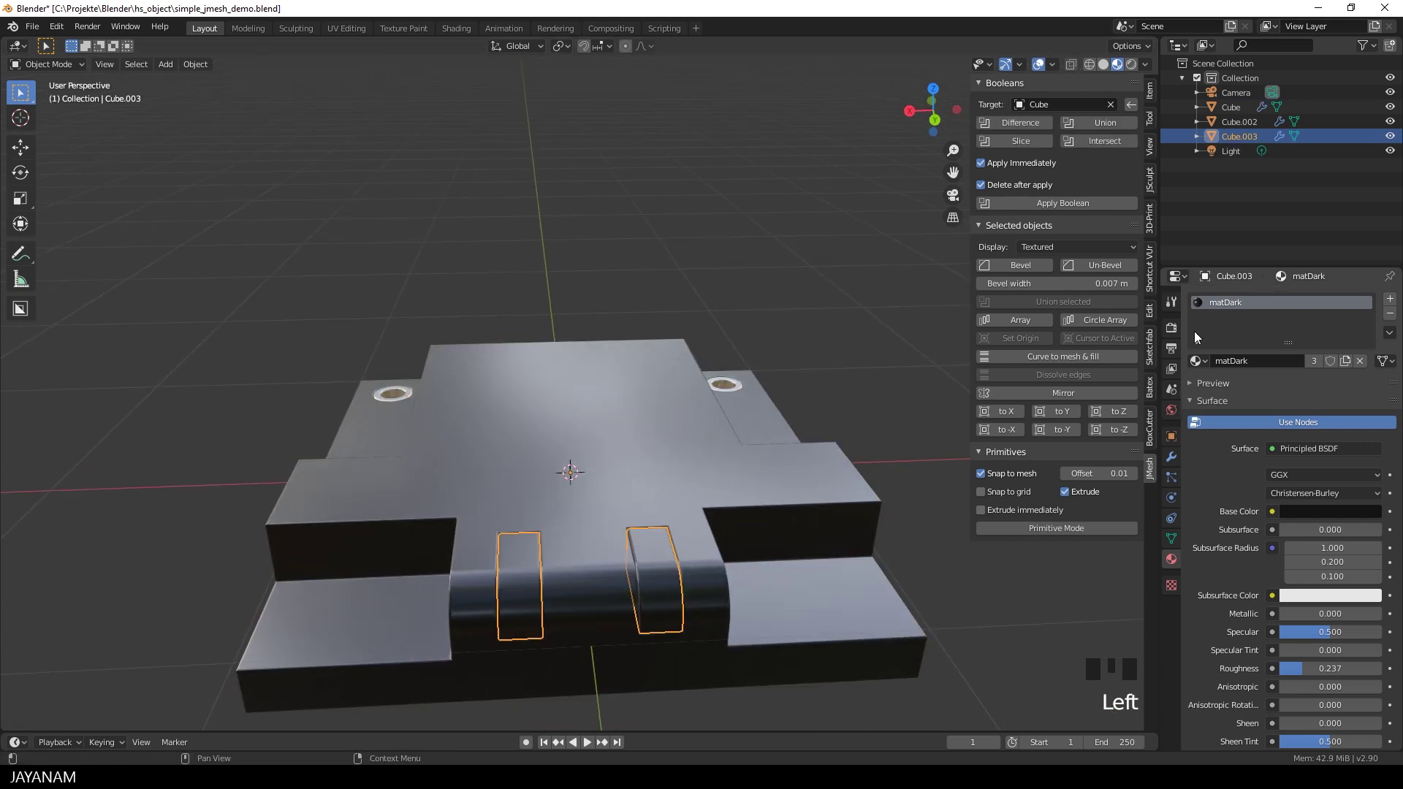
click(1197, 360)
click(1242, 409)
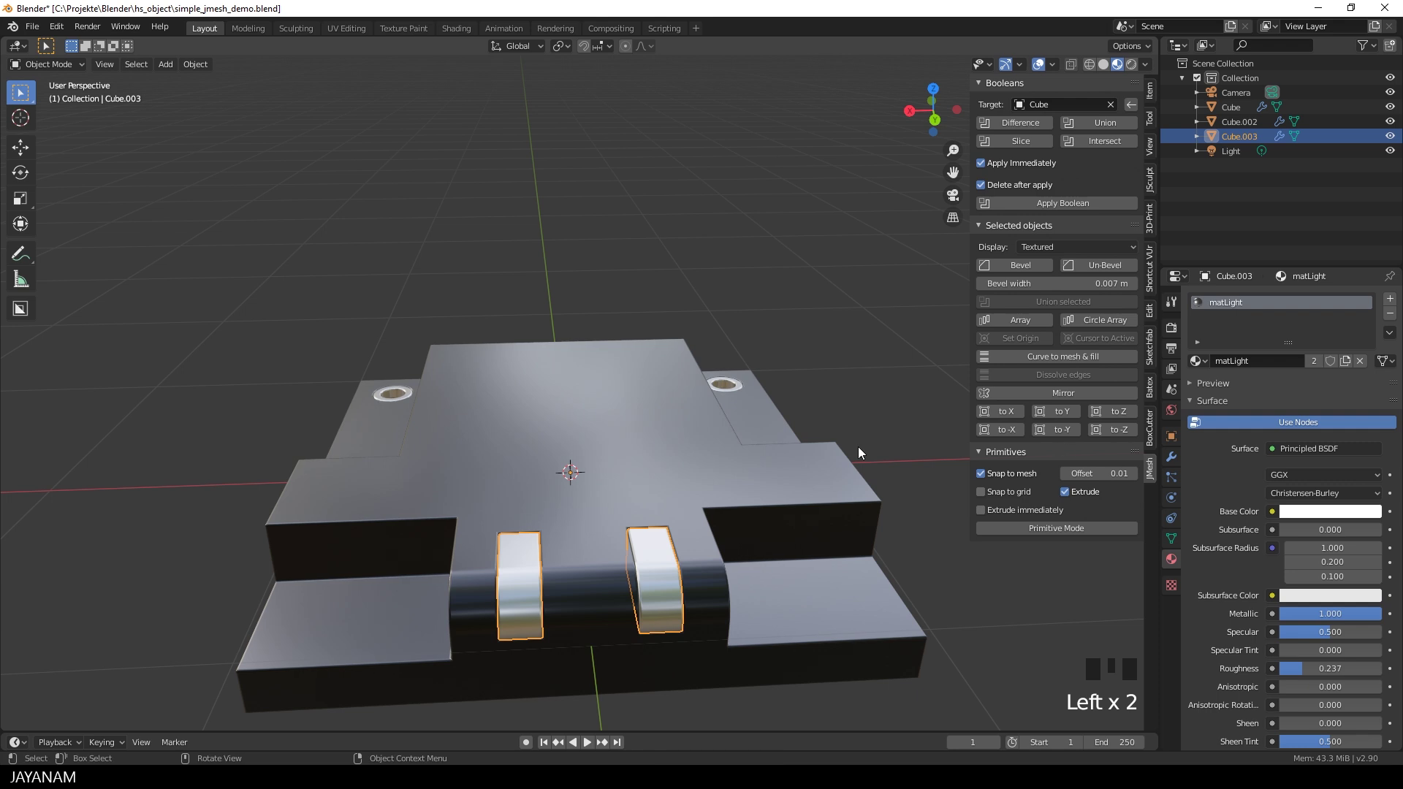
scroll(833, 431, down, 4)
middle_drag(820, 429, 713, 455)
scroll(687, 483, up, 2)
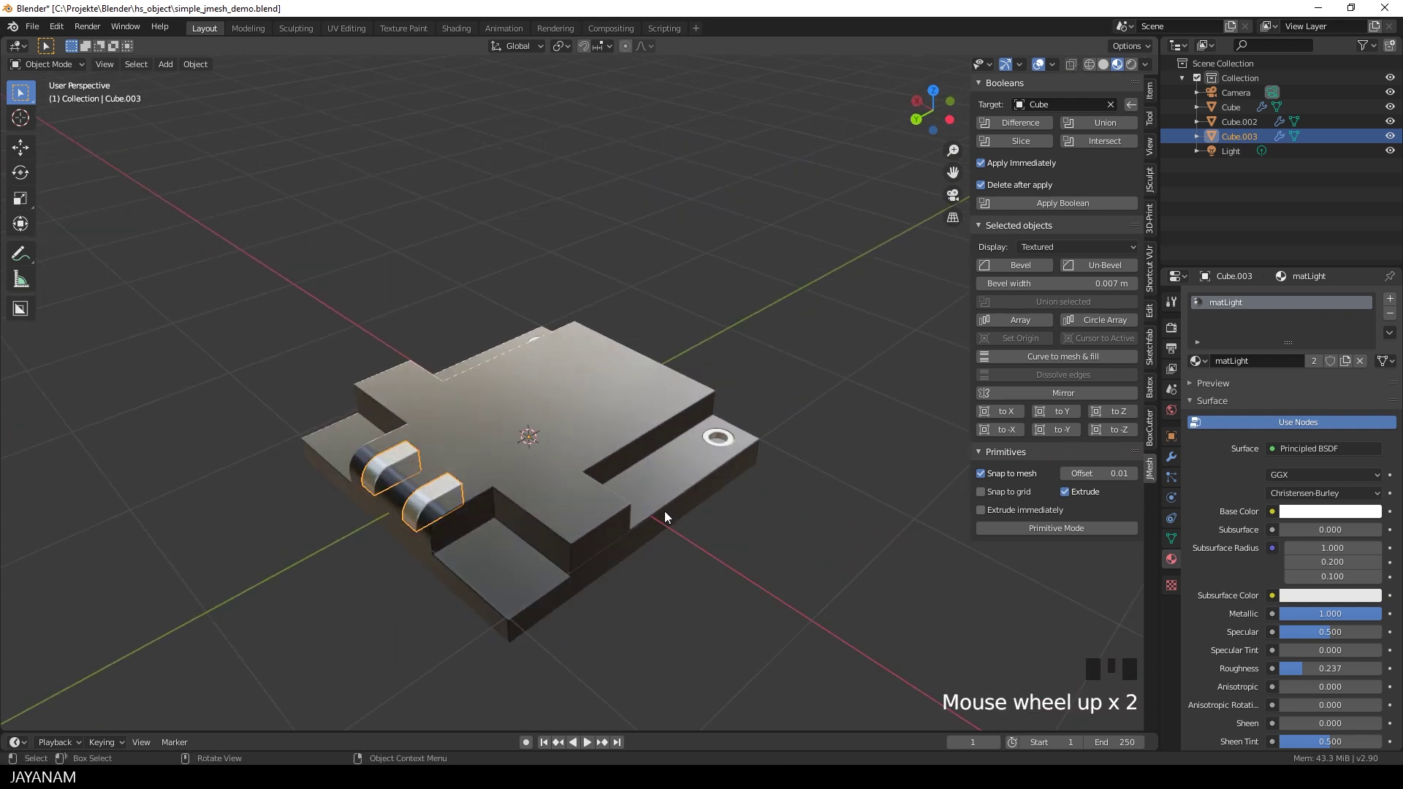
key(Tab)
click(591, 528)
key(Tab)
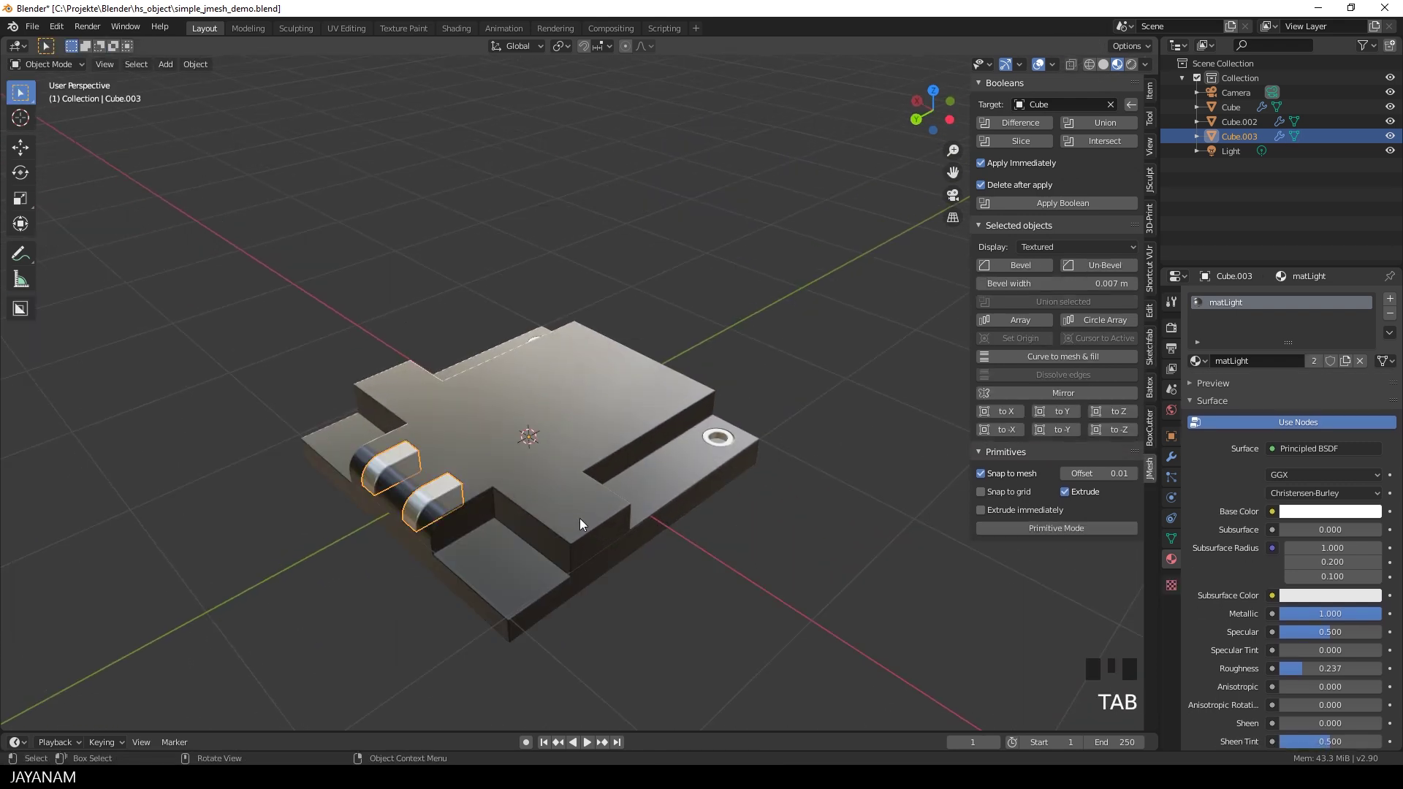
- Bevel the main body's two short upper side edges between the notches with one segment, about 0.12 m wide, and return to Object Mode
click(592, 520)
key(Tab)
click(599, 523)
middle_drag(643, 517, 568, 515)
shift+click(560, 524)
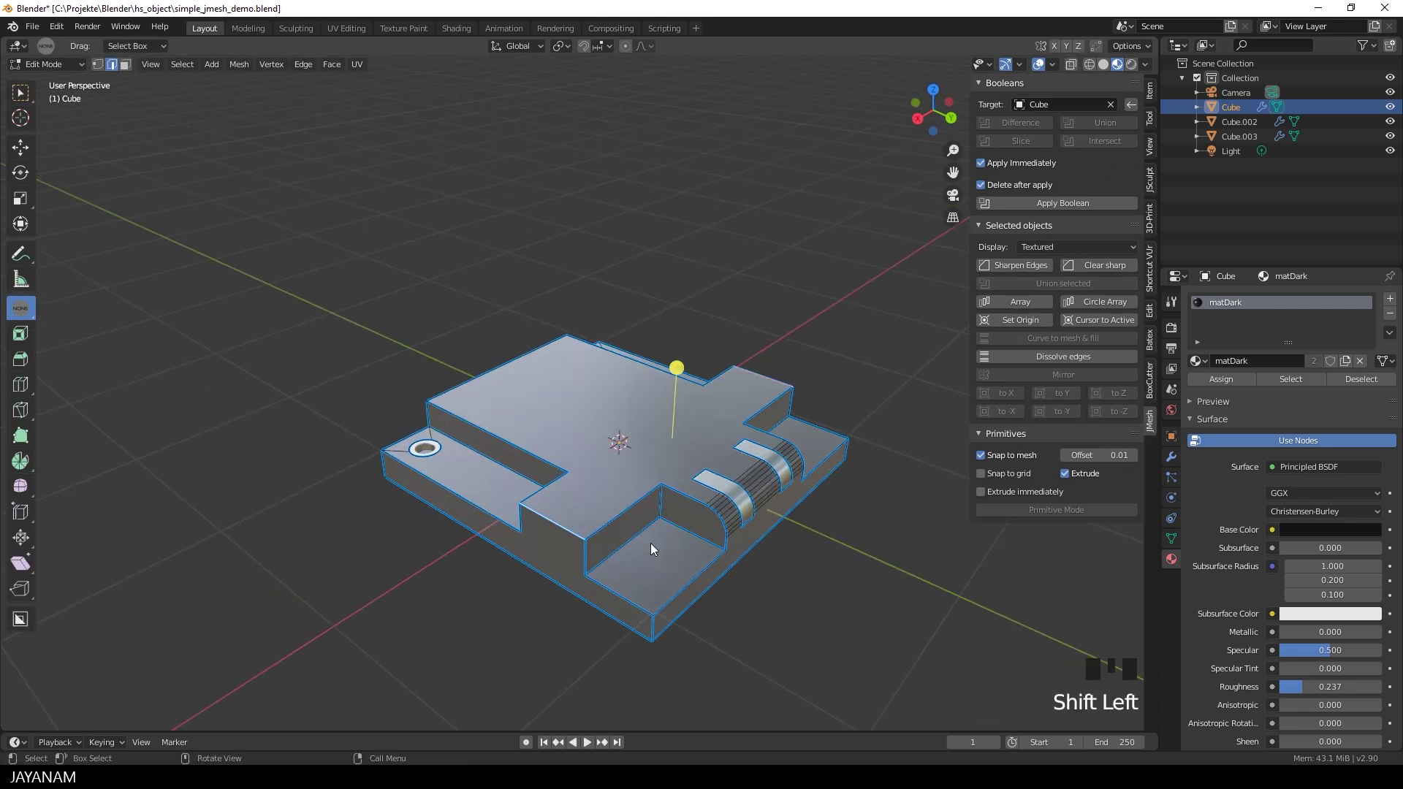
key(ctrl+b)
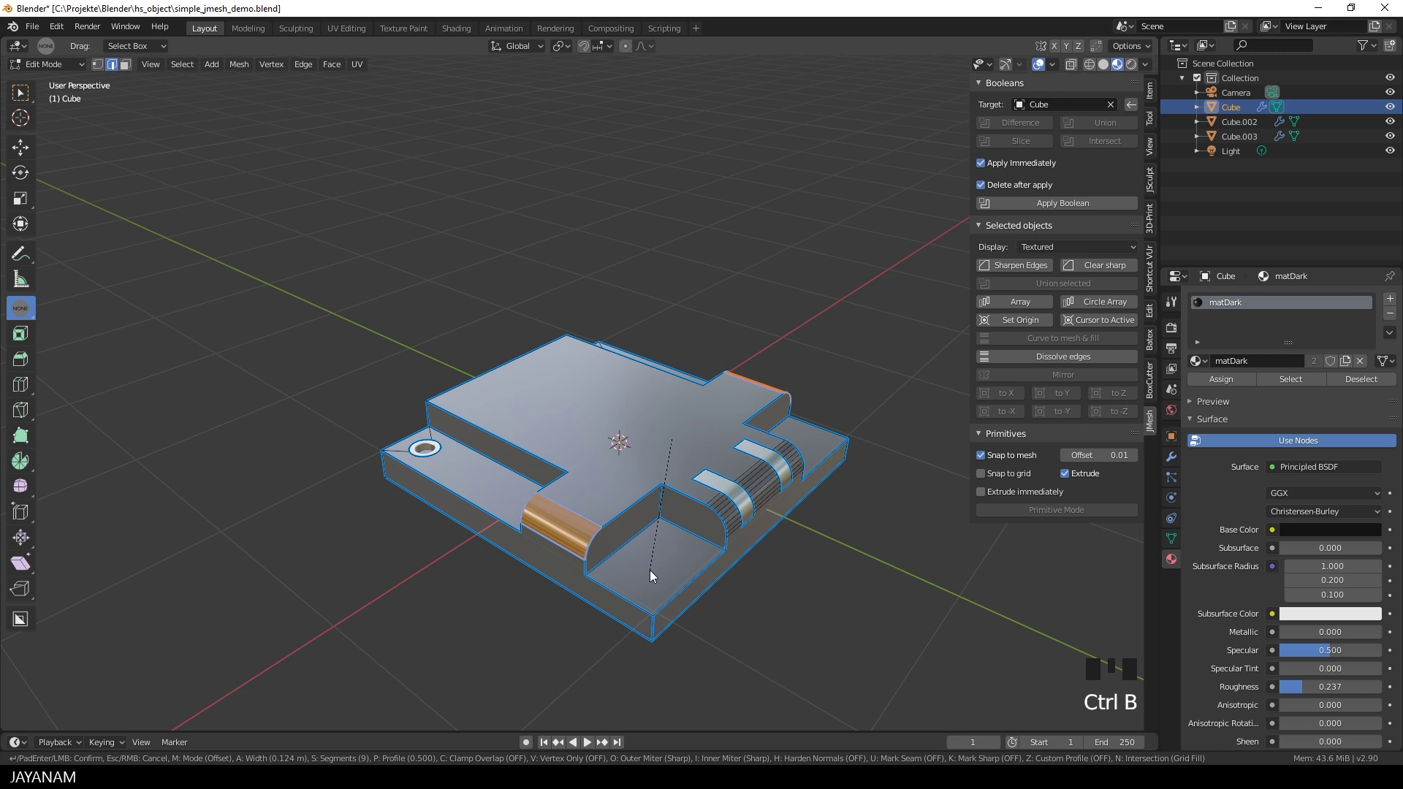
scroll(650, 572, down, 8)
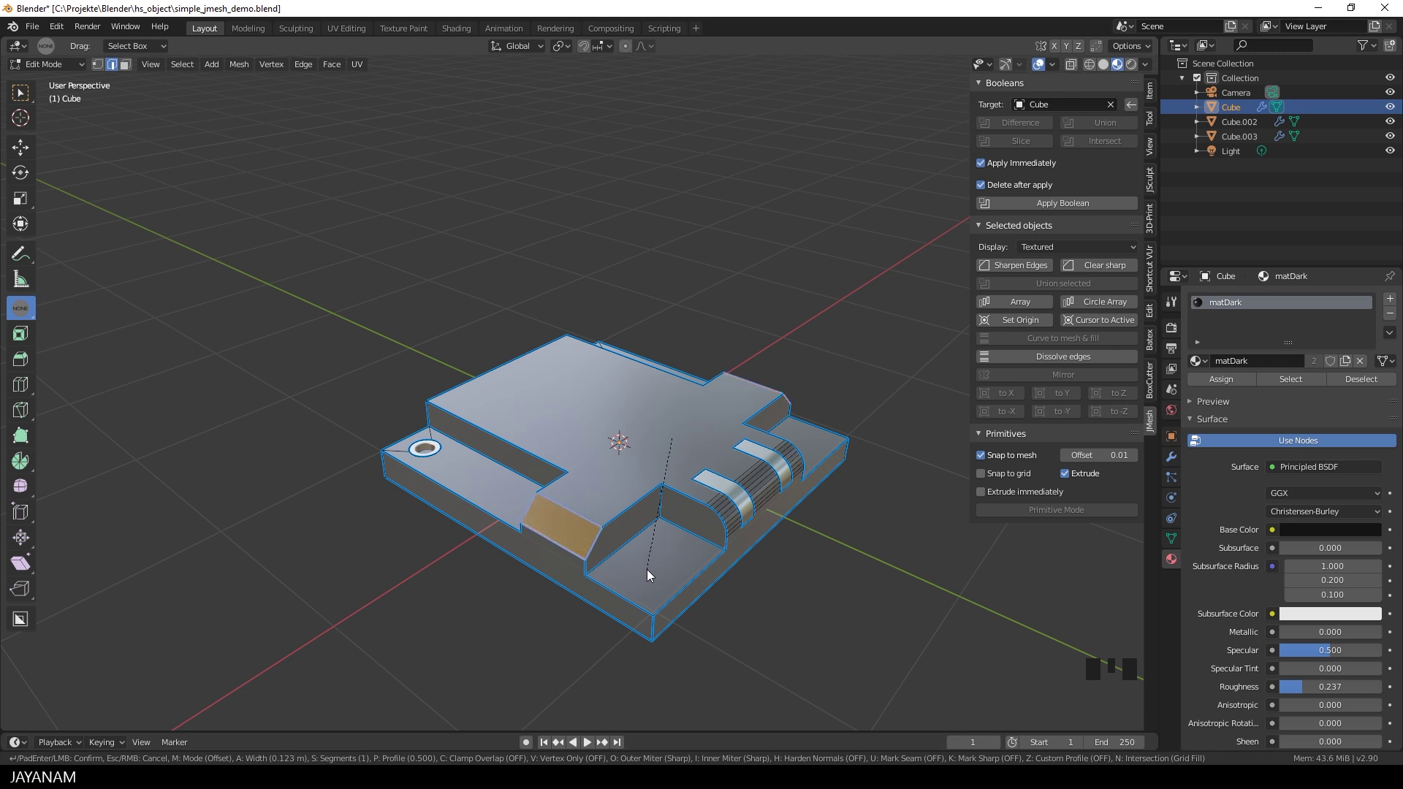
click(644, 569)
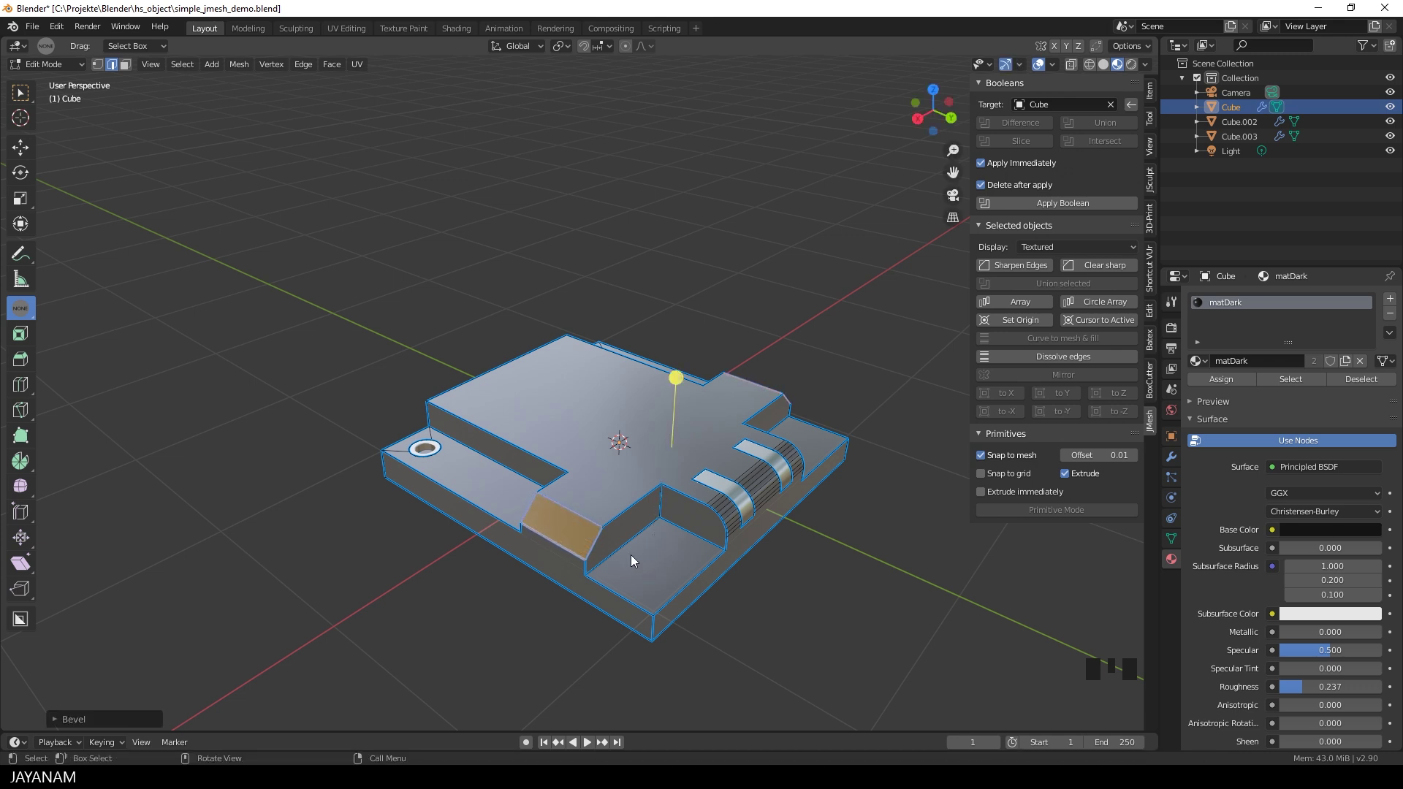
scroll(431, 449, down, 2)
middle_drag(432, 448, 668, 553)
key(Tab)
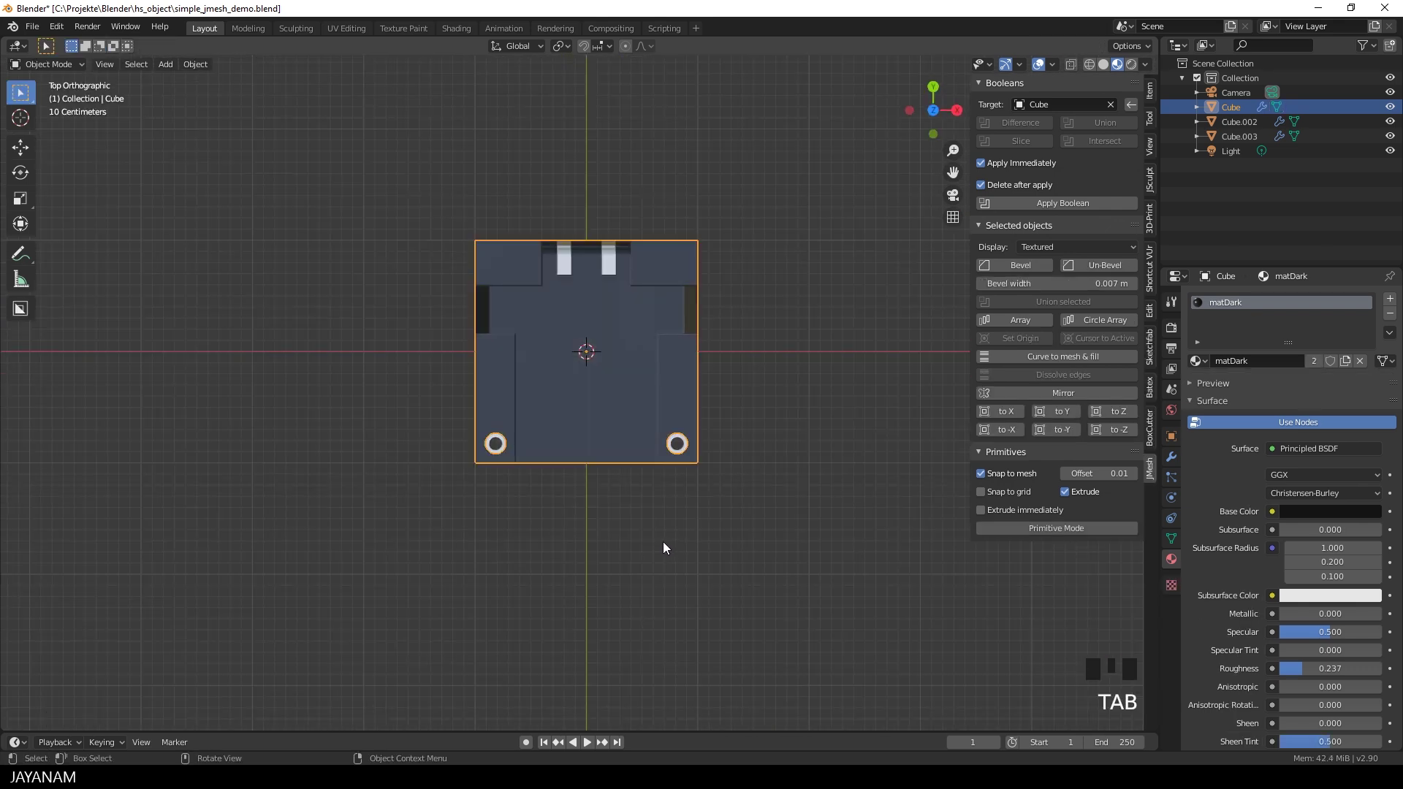
- Draw X-mirrored rectangular Difference outlines about 2.33 long and 0.046 wide along the main body in top view, running through the two light strips
scroll(657, 548, up, 3)
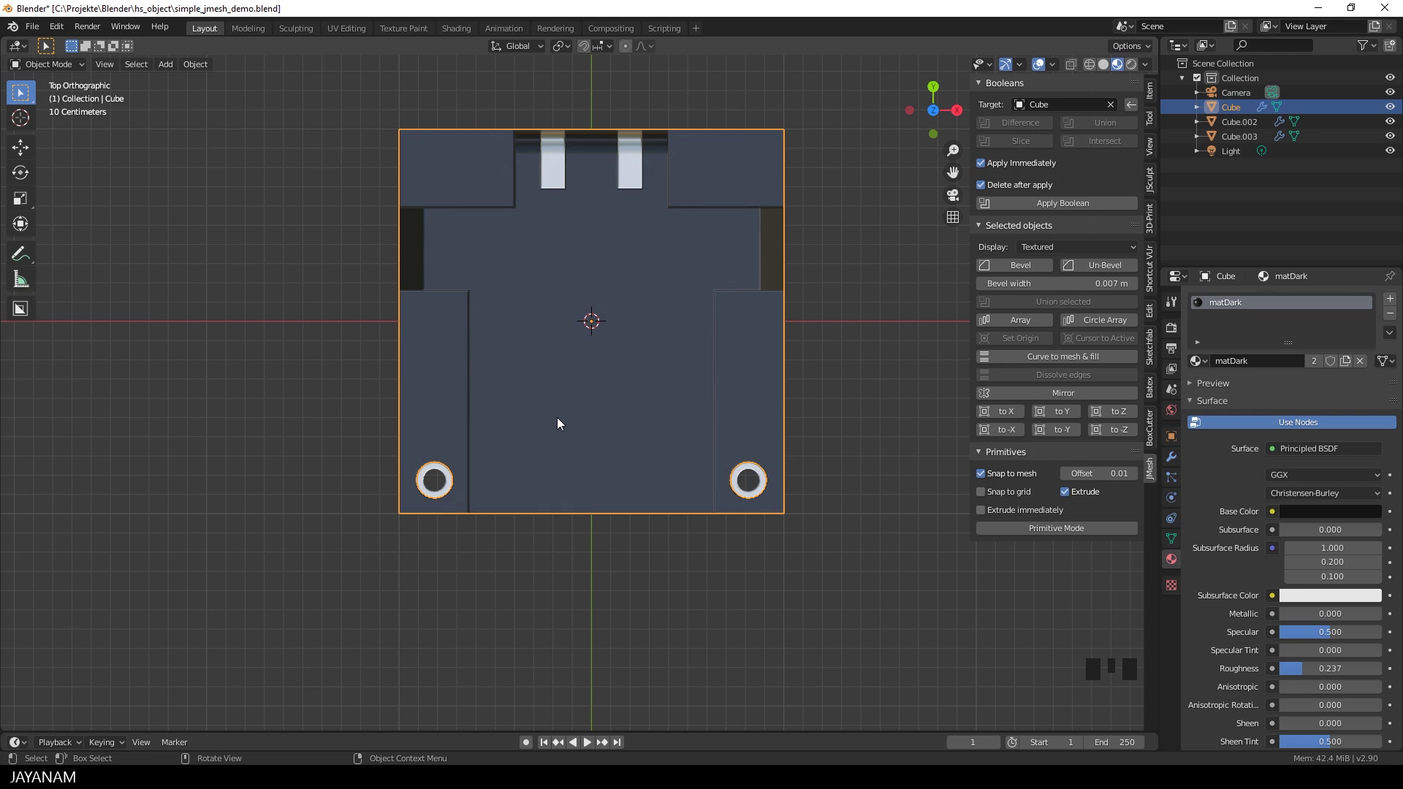
click(1042, 526)
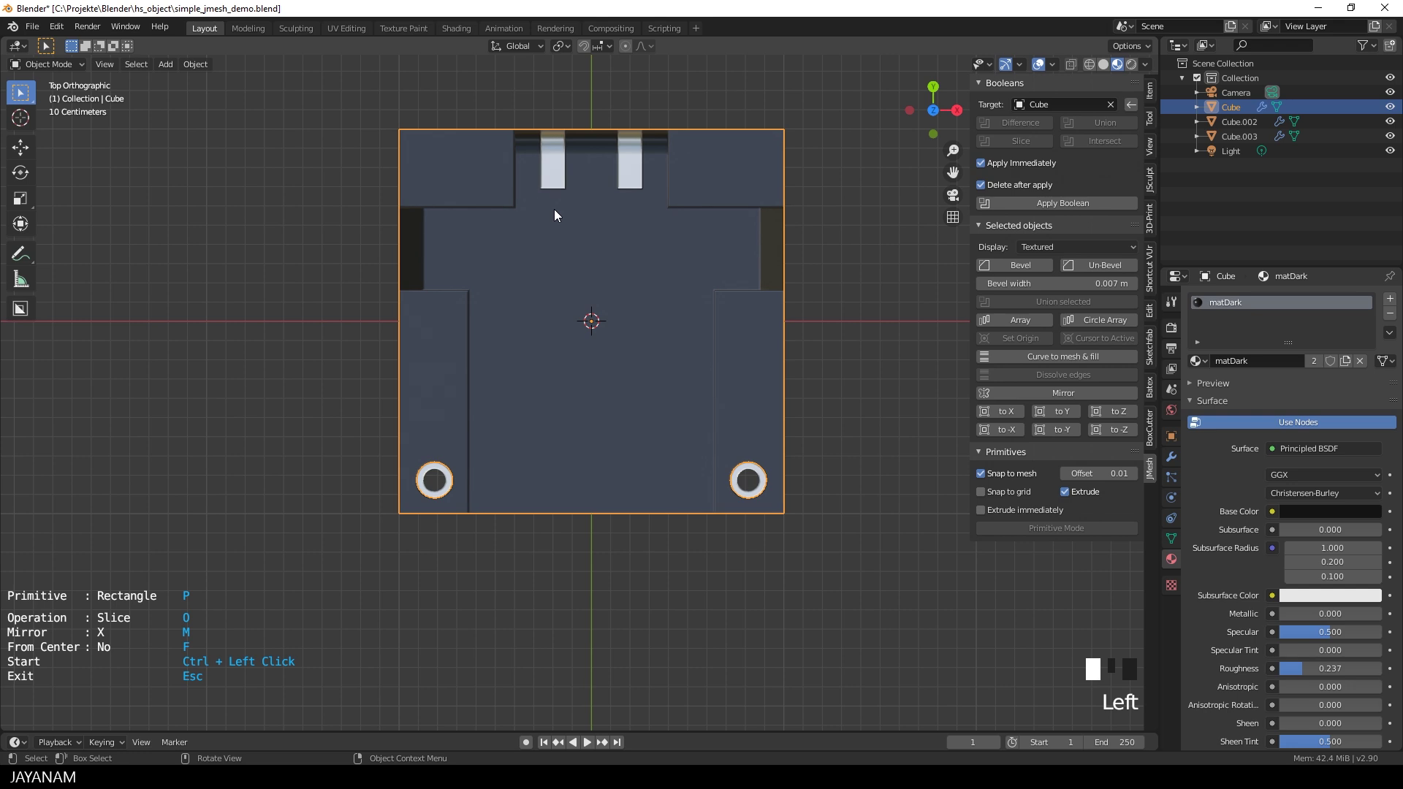
key(o)
key(o)
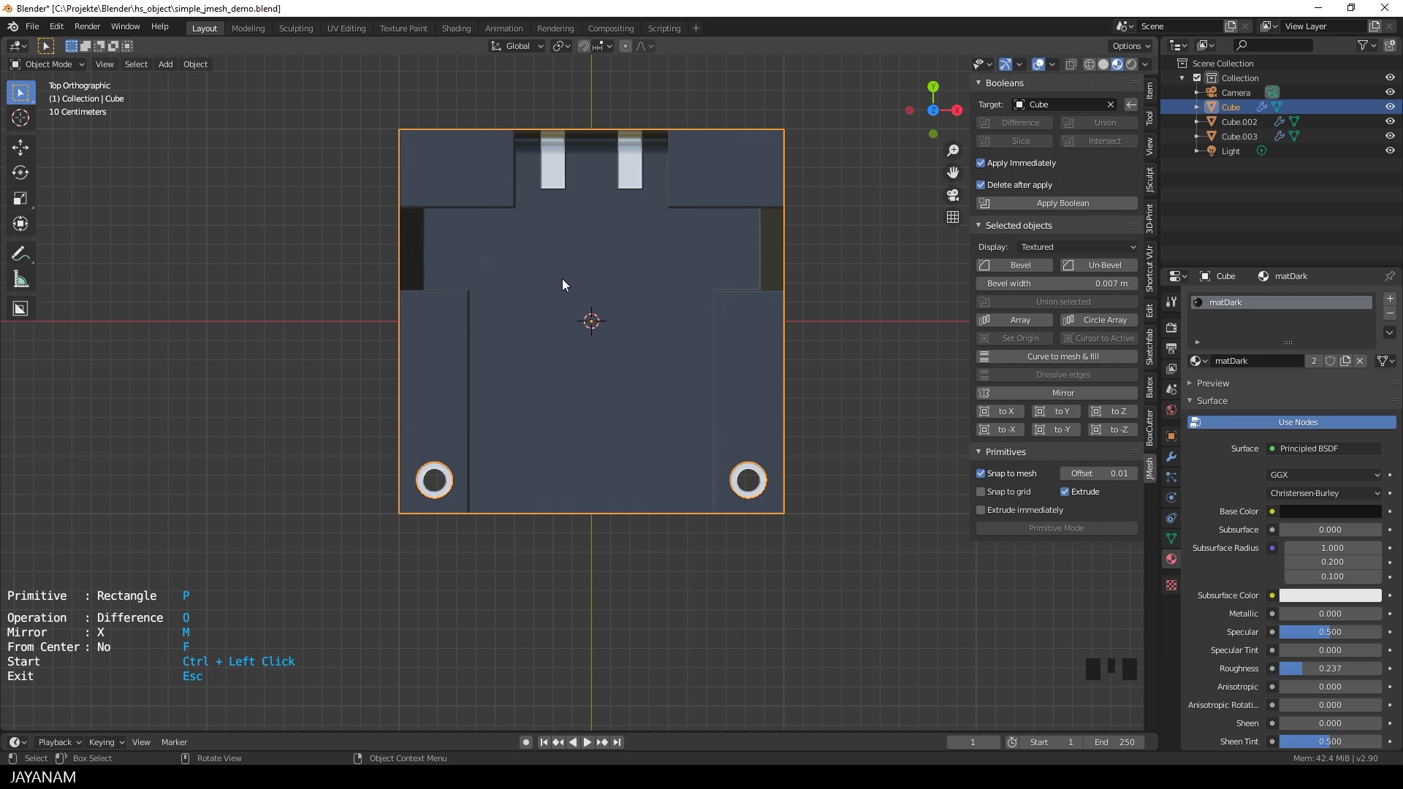
ctrl+click(554, 345)
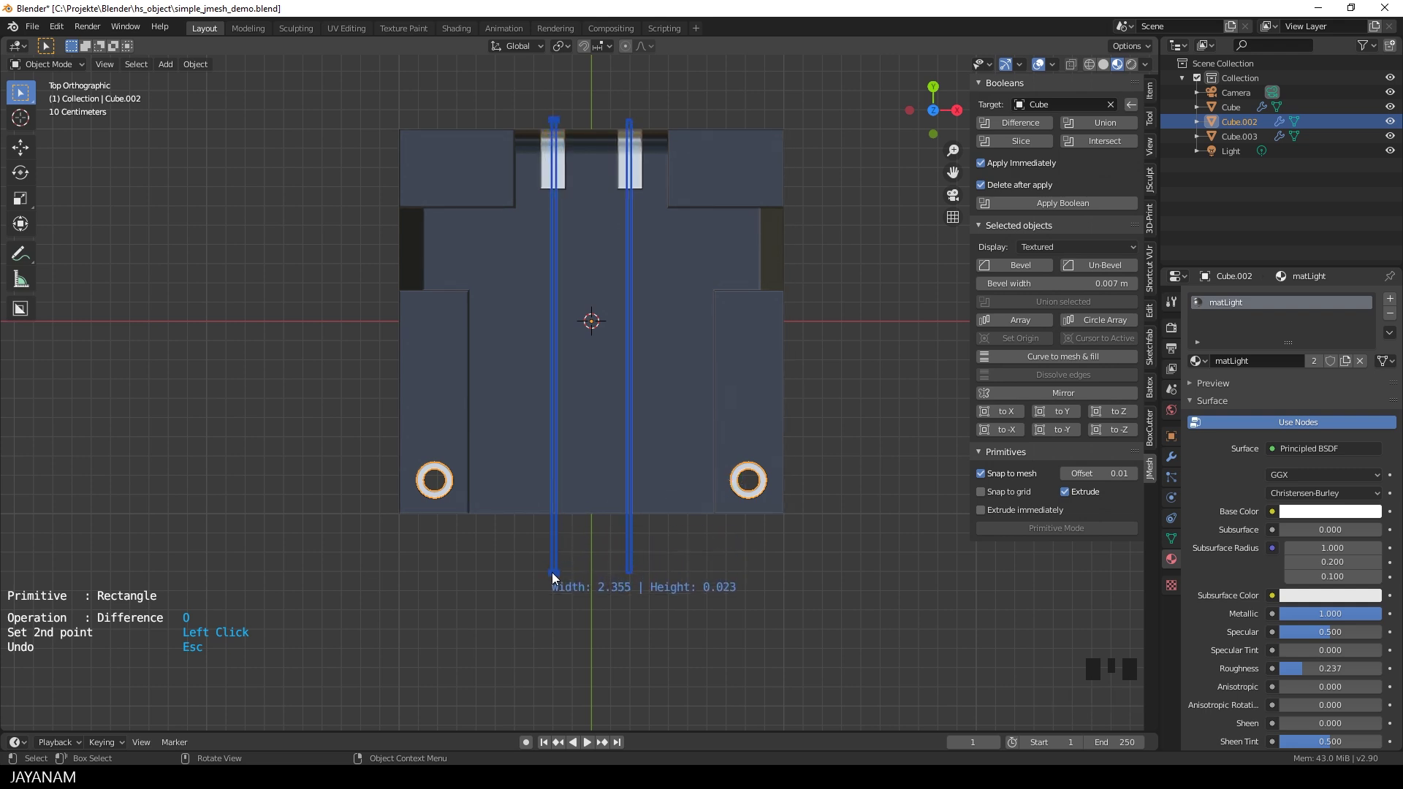
key(ctrl+c)
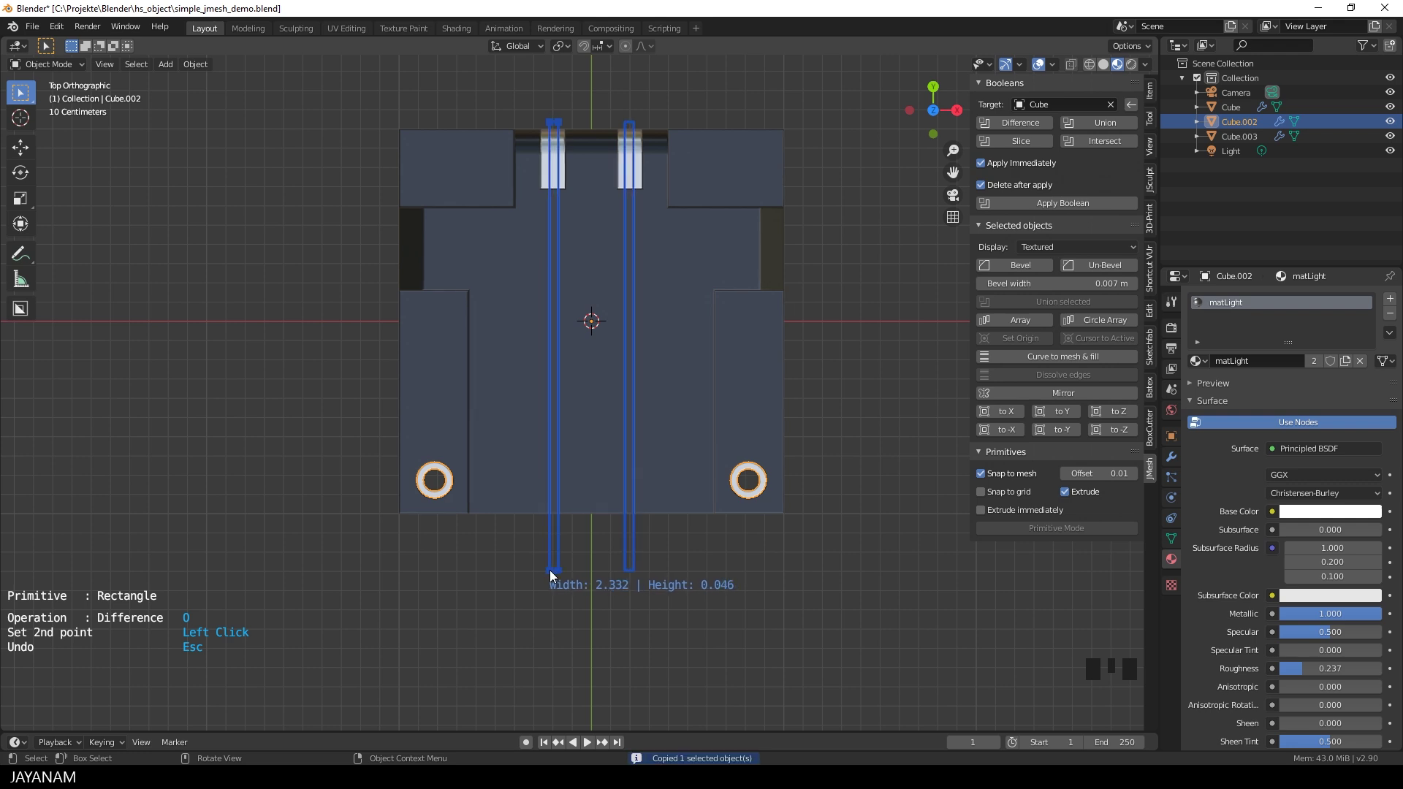
click(549, 571)
- Extrude the two long outlines slightly into the upper surface, apply the Difference to the main body as grooves and clear the outlines
middle_drag(652, 507, 666, 433)
scroll(672, 426, up, 2)
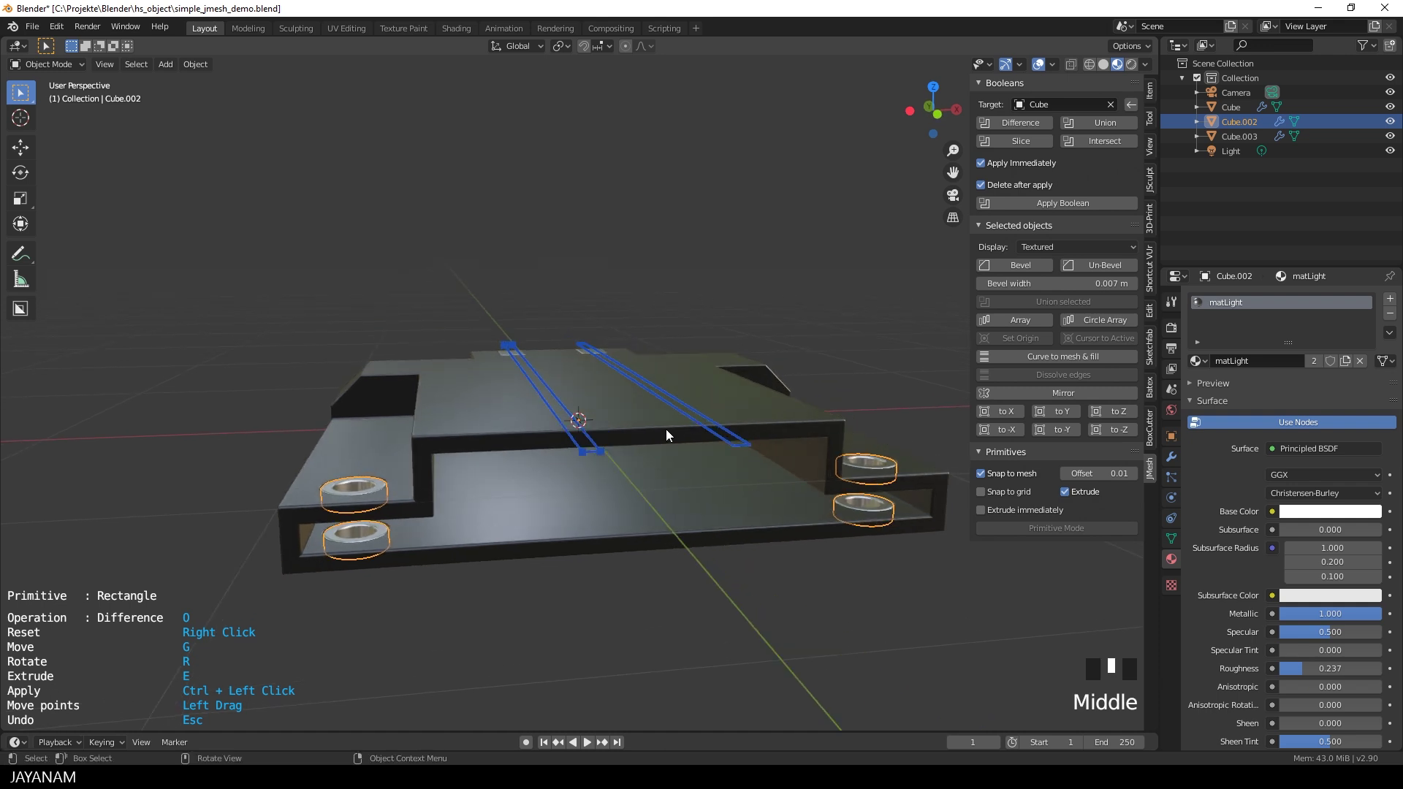
key(e)
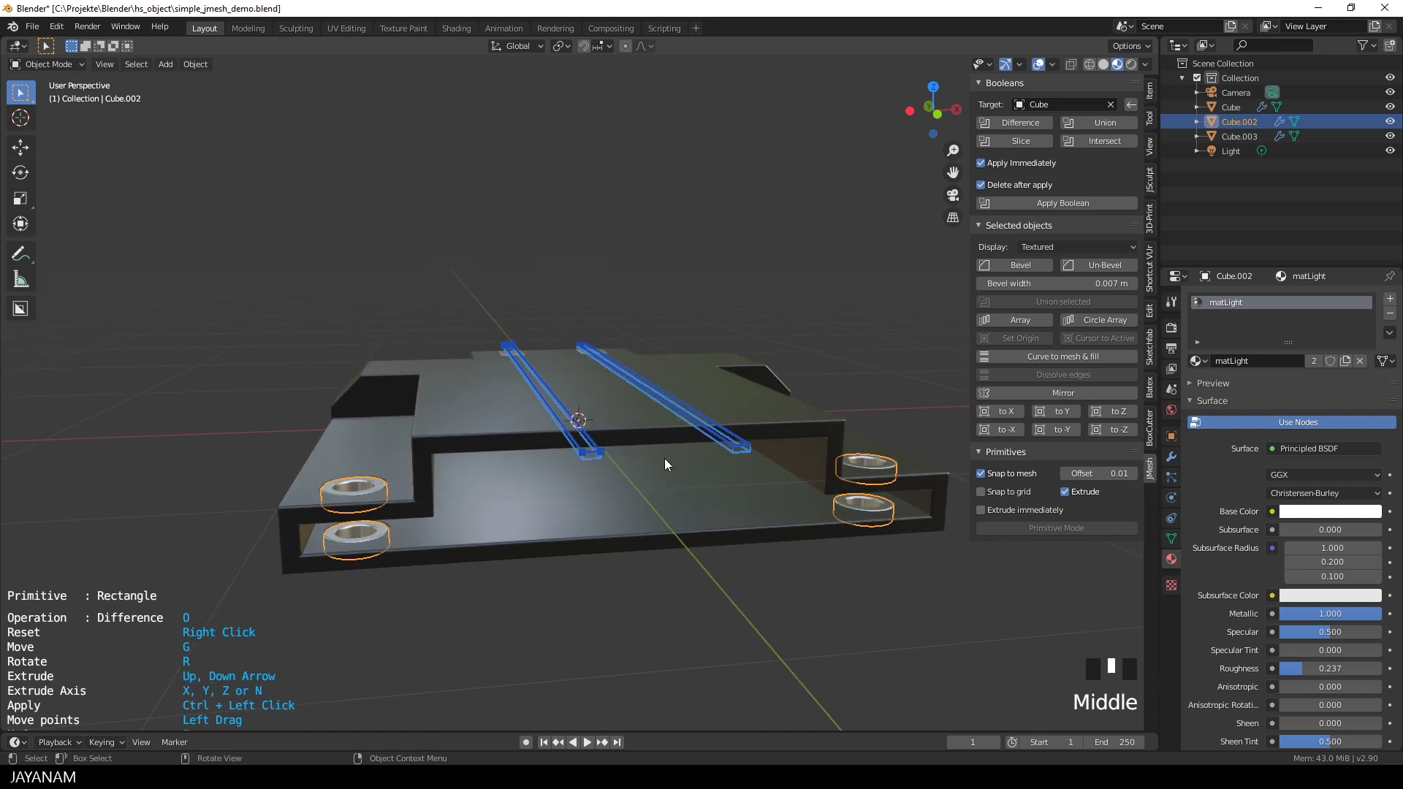
ctrl+click(665, 459)
middle_drag(679, 462, 772, 498)
ctrl+click(772, 496)
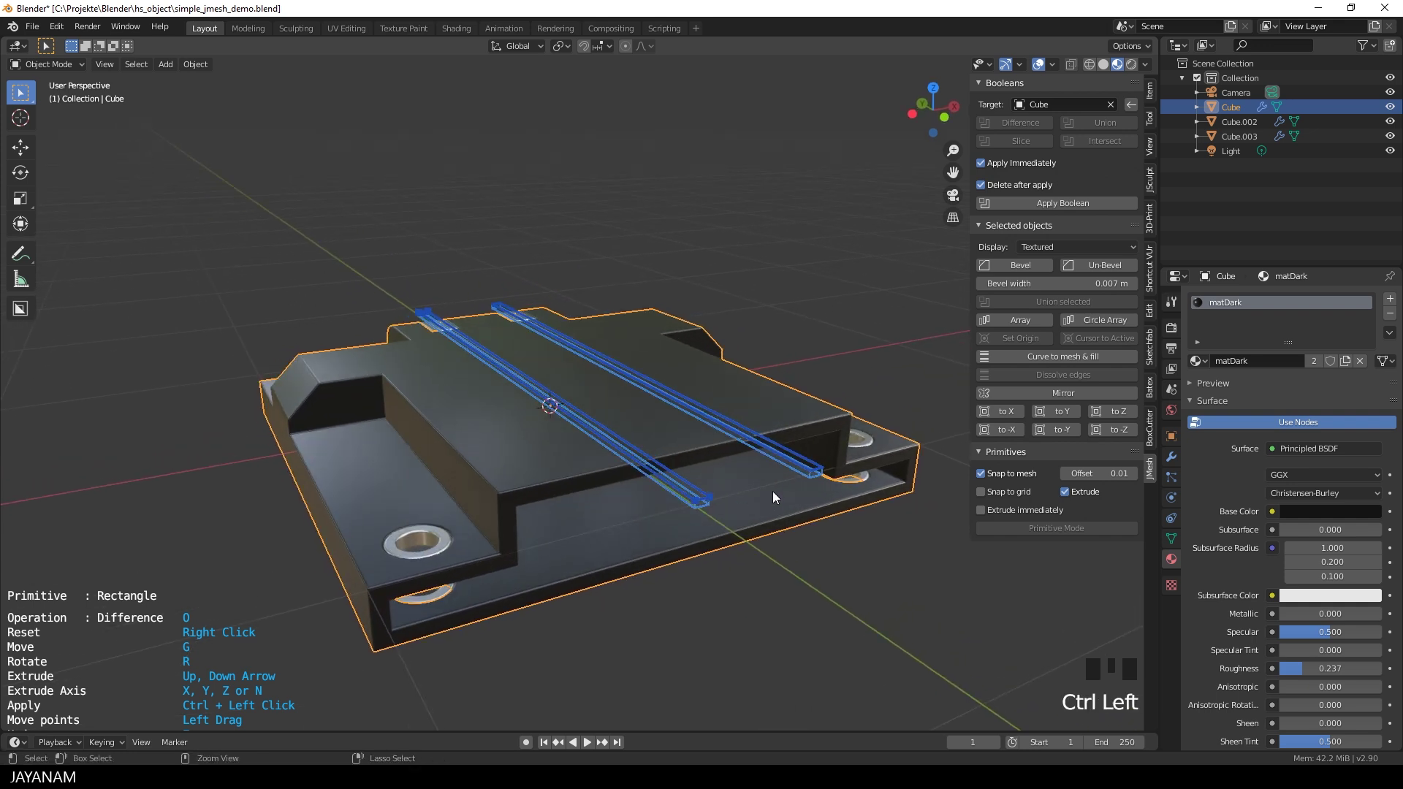
key(Escape)
middle_drag(742, 395, 690, 420)
scroll(689, 420, down, 1)
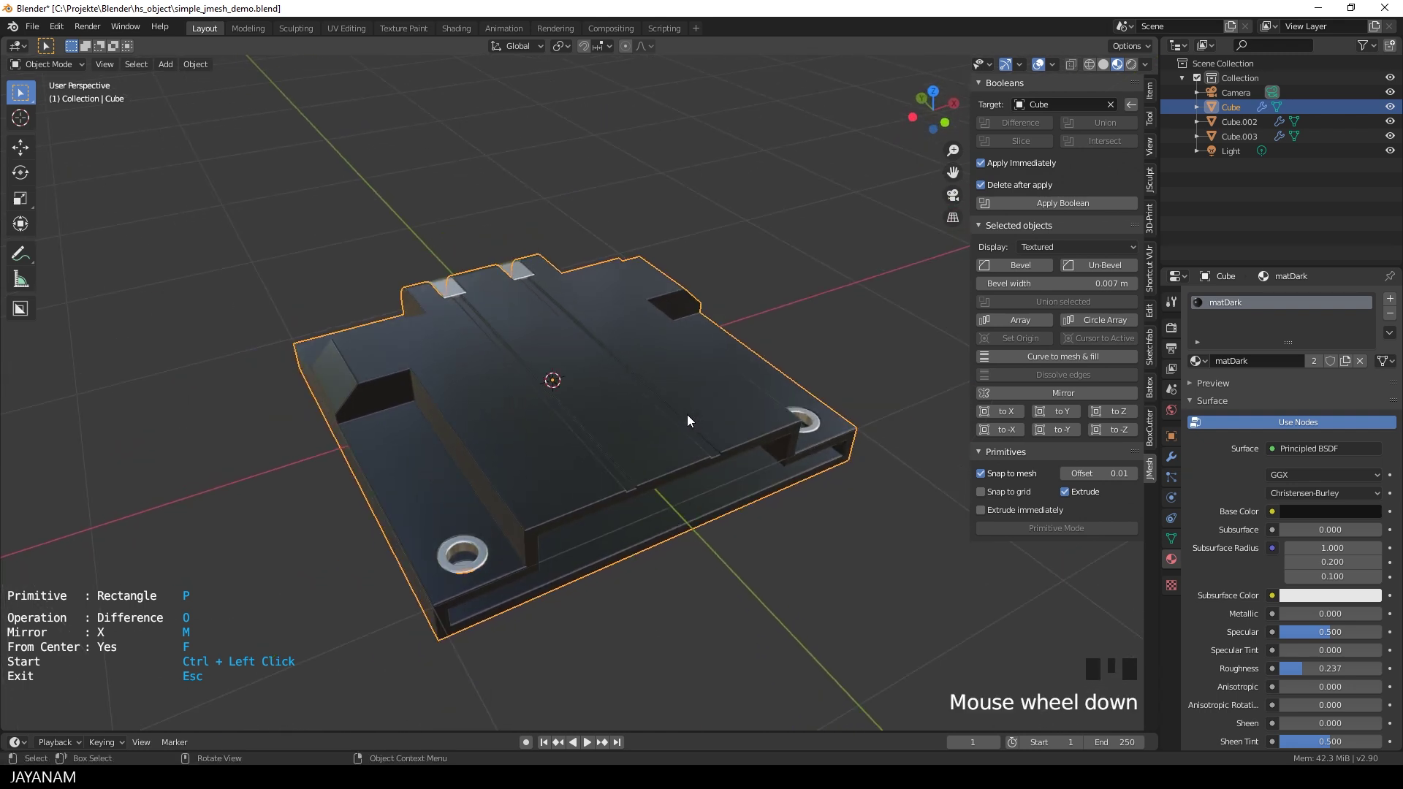
- Draw an unmirrored, corner-based rectangular Slice outline about 0.07 by 0.22 between the grooves near the light strips in top view
middle_drag(697, 421, 777, 392)
scroll(657, 415, up, 2)
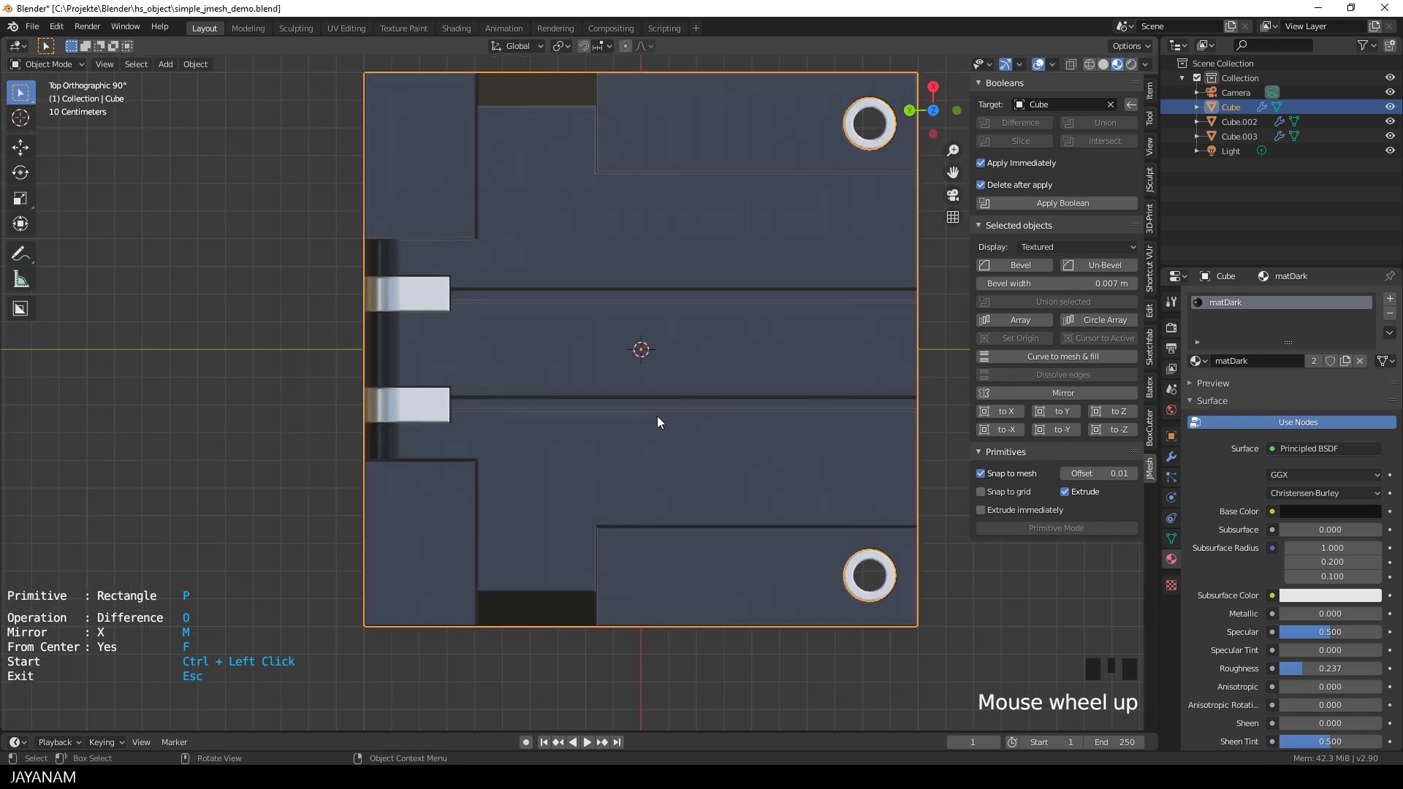
key(o)
key(o)
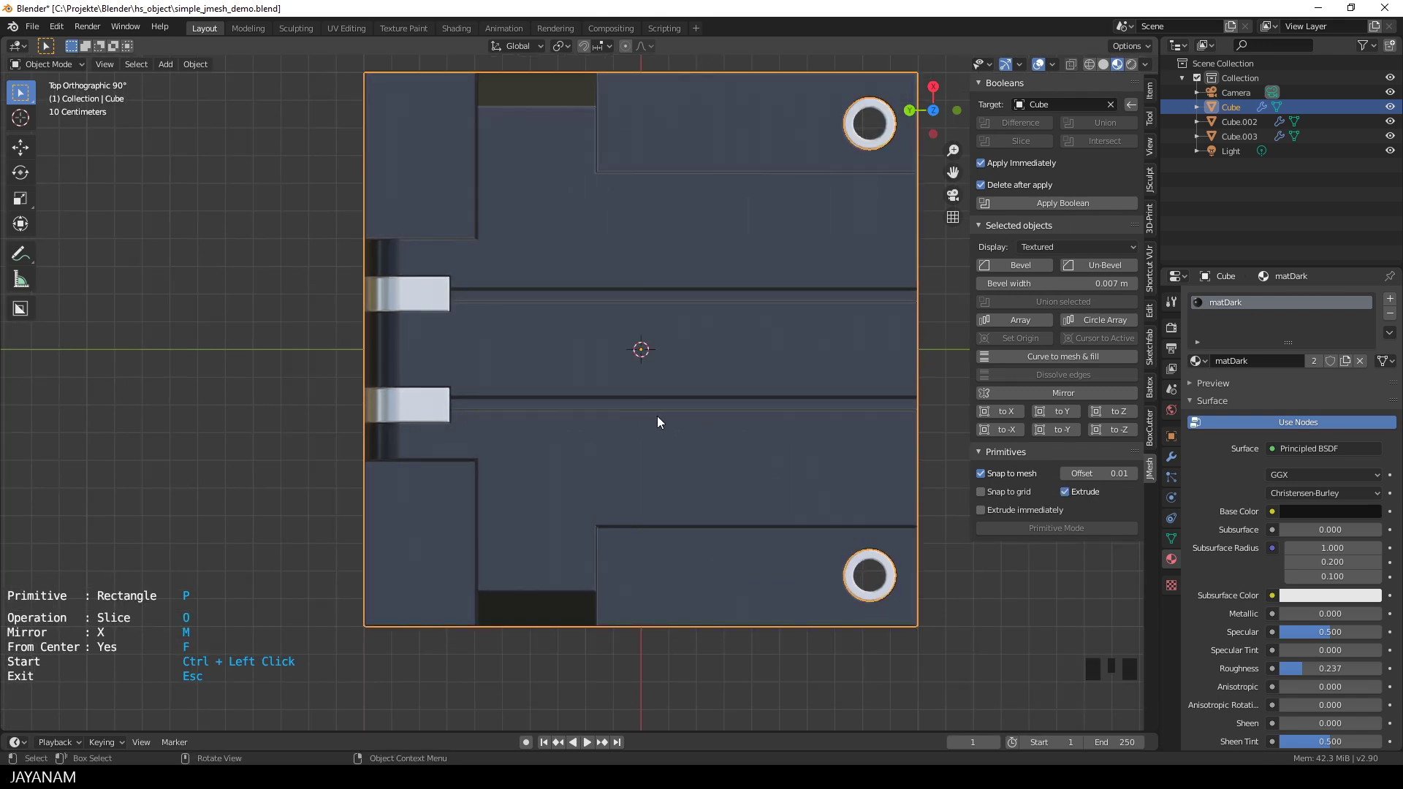
key(m)
key(m)
ctrl+click(480, 317)
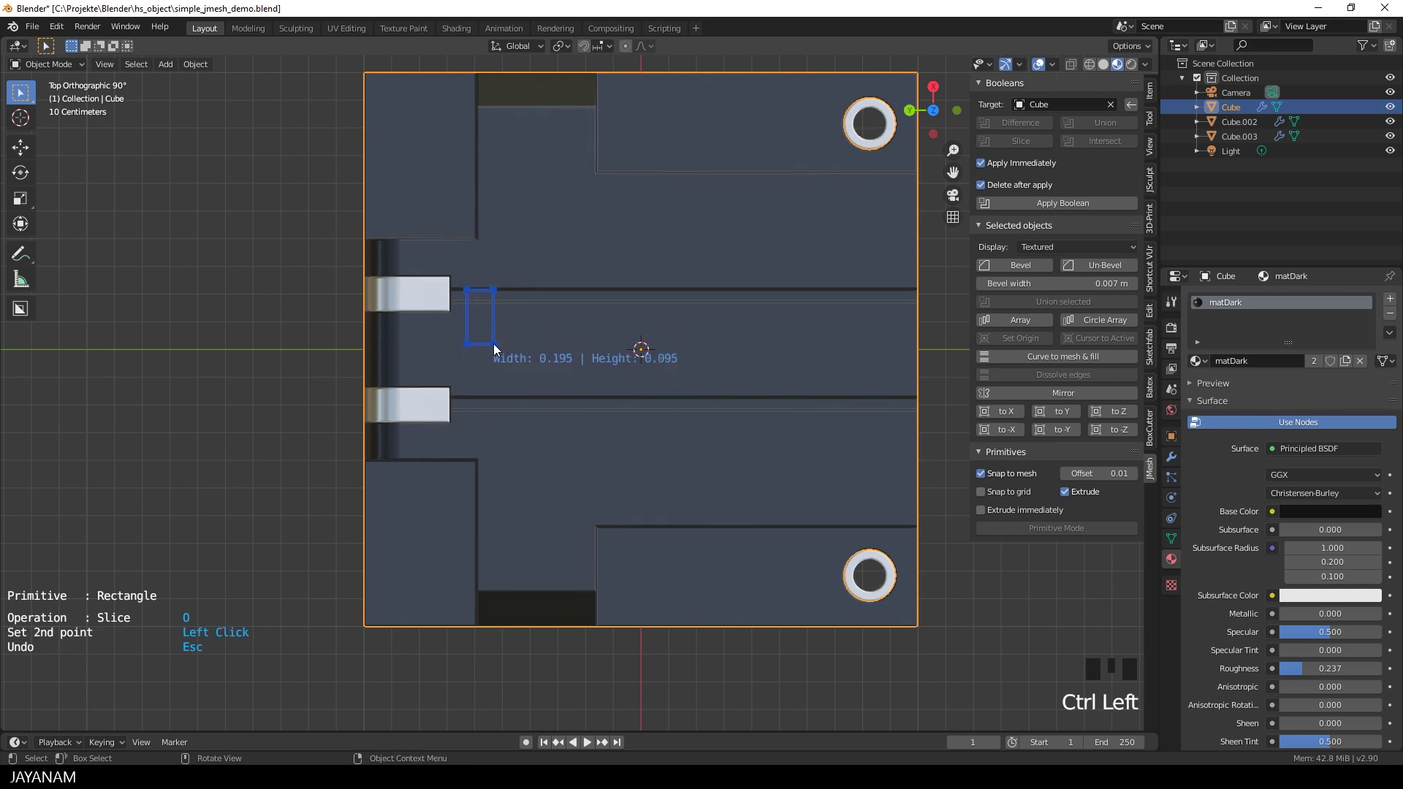
key(Escape)
key(f)
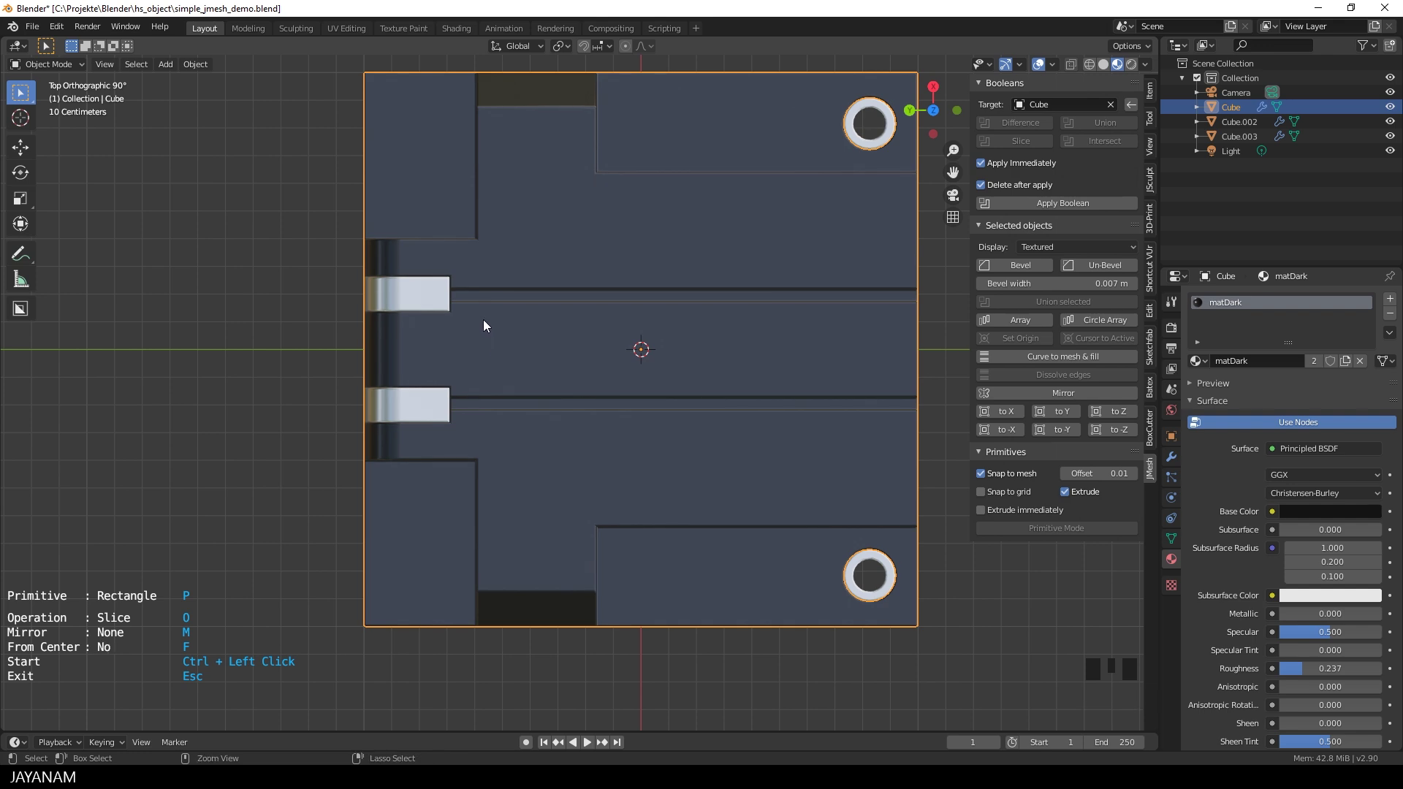
ctrl+click(484, 318)
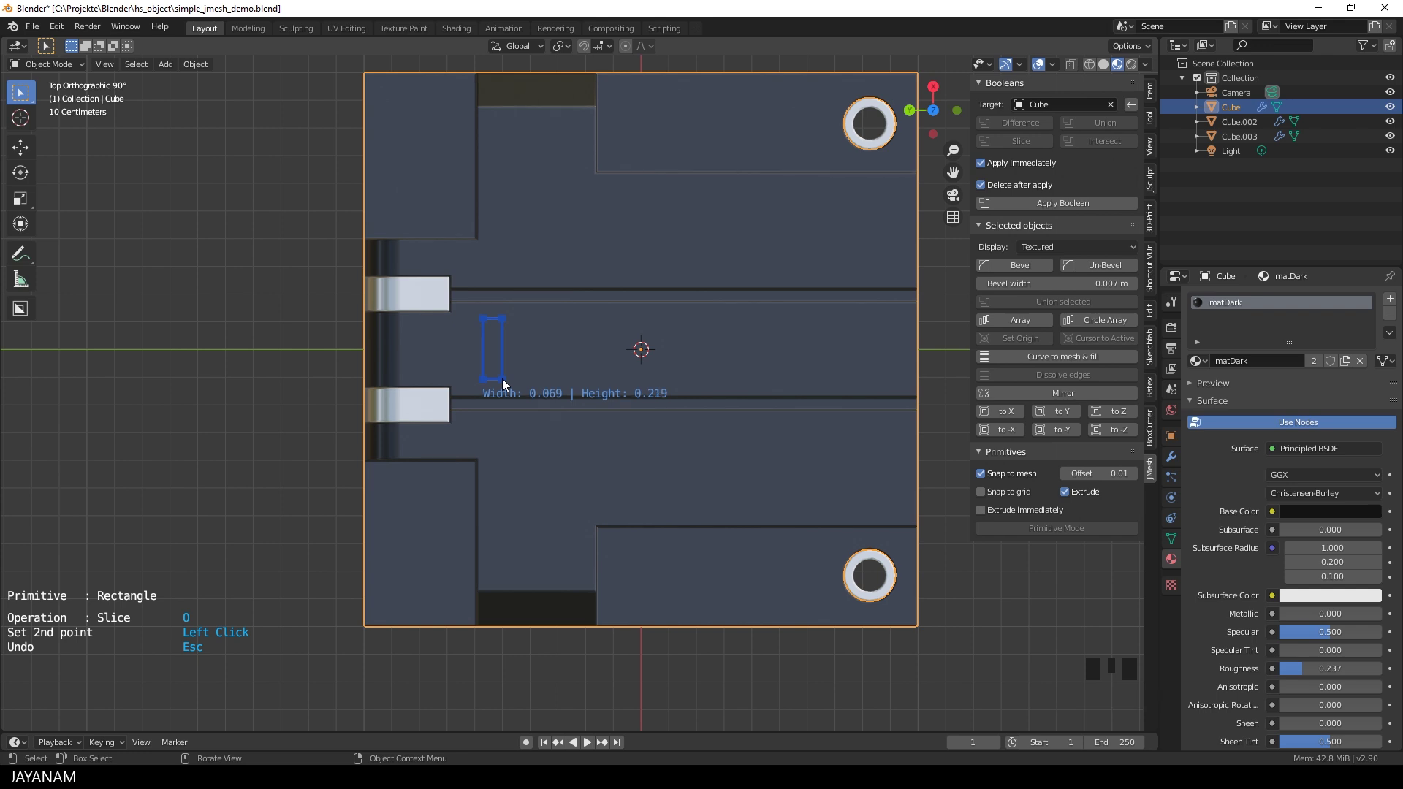
click(502, 378)
- Extrude the small rectangle into the upper surface and apply the Slice to the main body
middle_drag(502, 375, 590, 337)
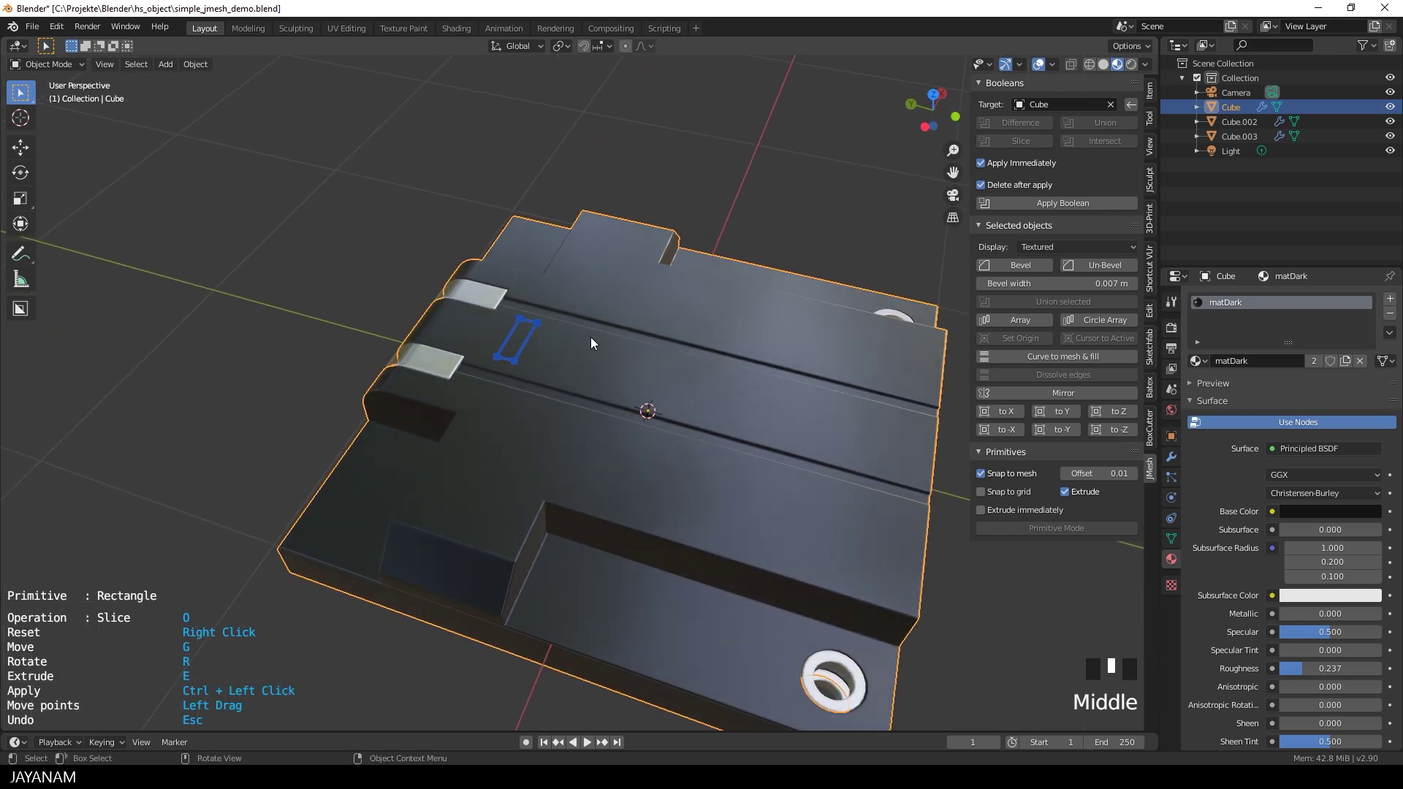
key(e)
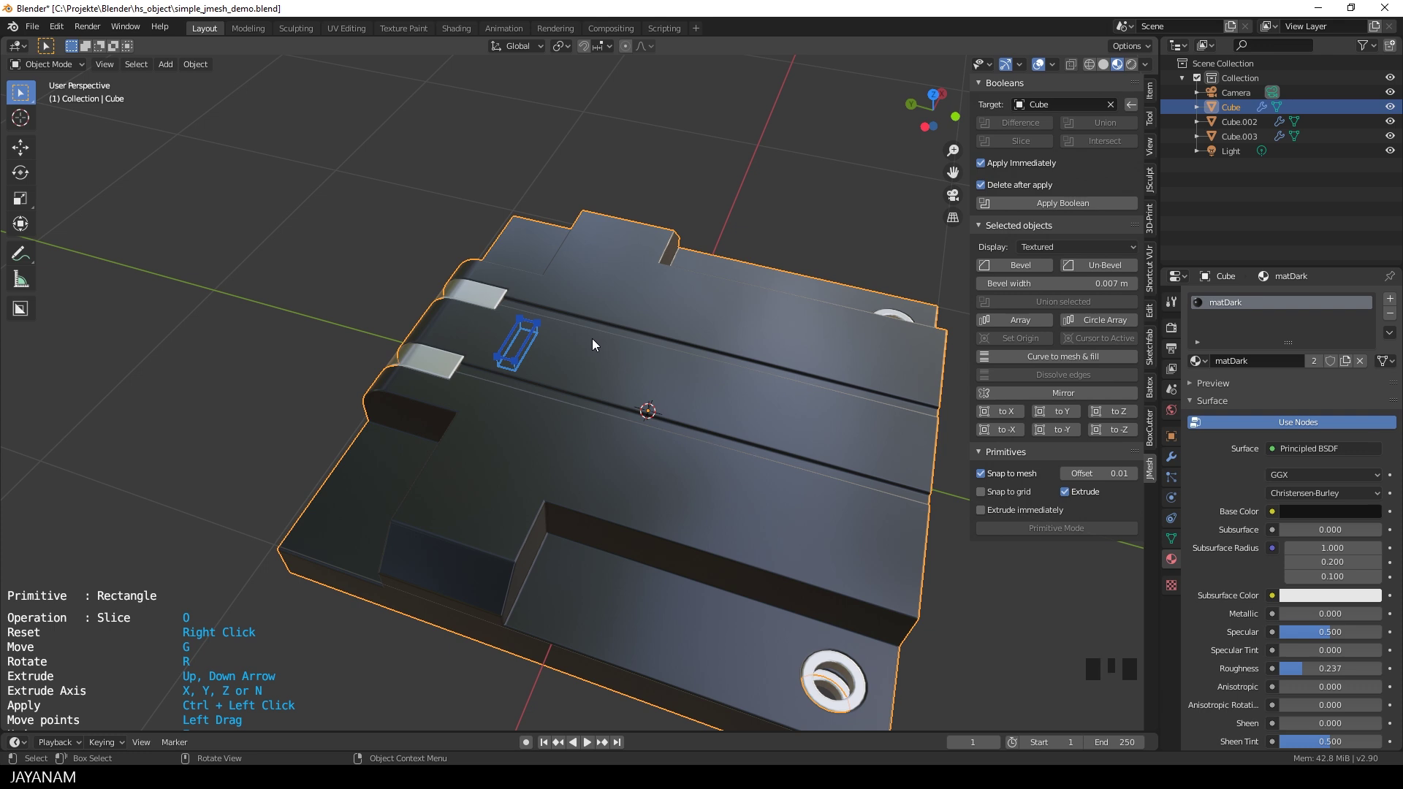
click(592, 339)
ctrl+click(592, 339)
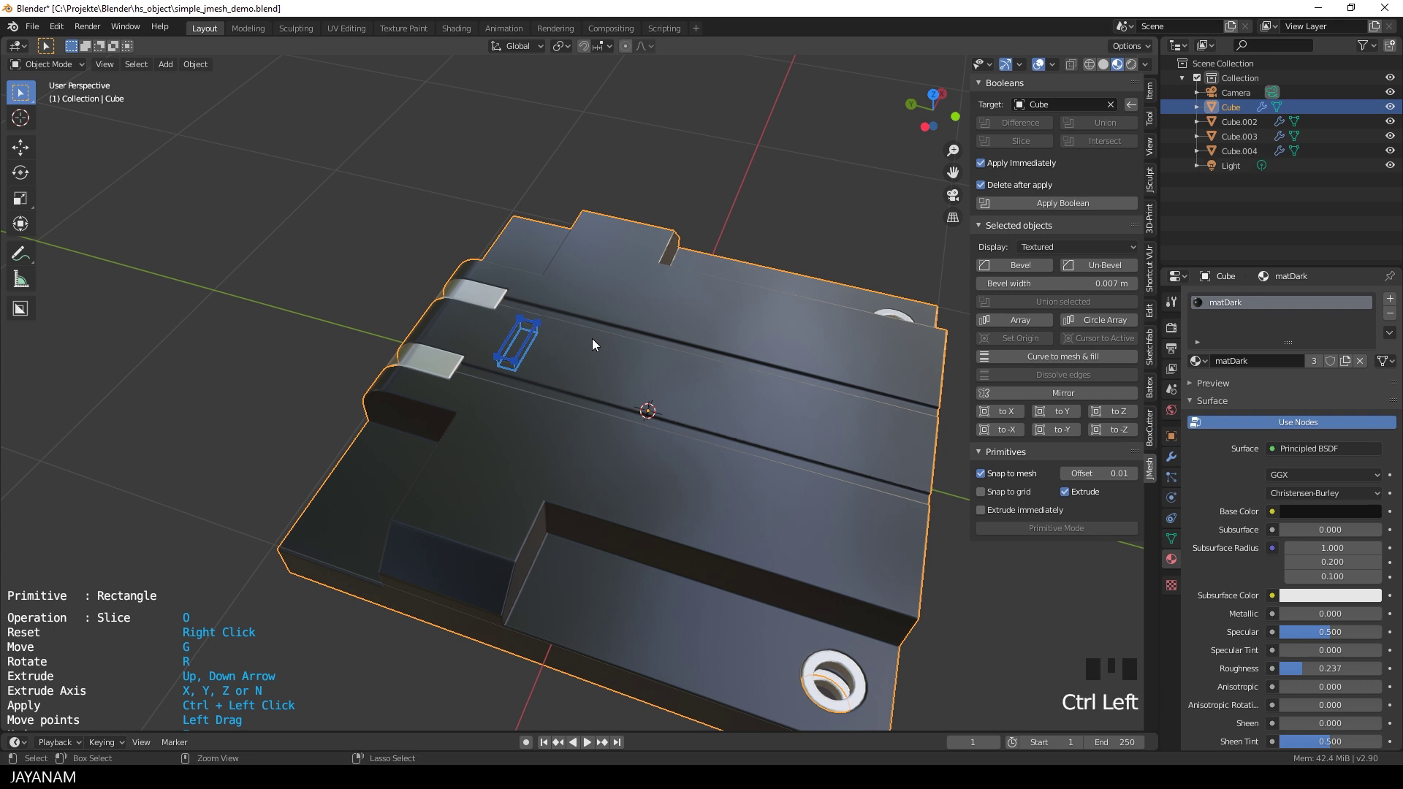
- Move the rectangle along the space between the grooves, apply the Slice at two more evenly spaced positions and clear the outline
middle_drag(570, 292, 612, 405)
scroll(603, 387, up, 3)
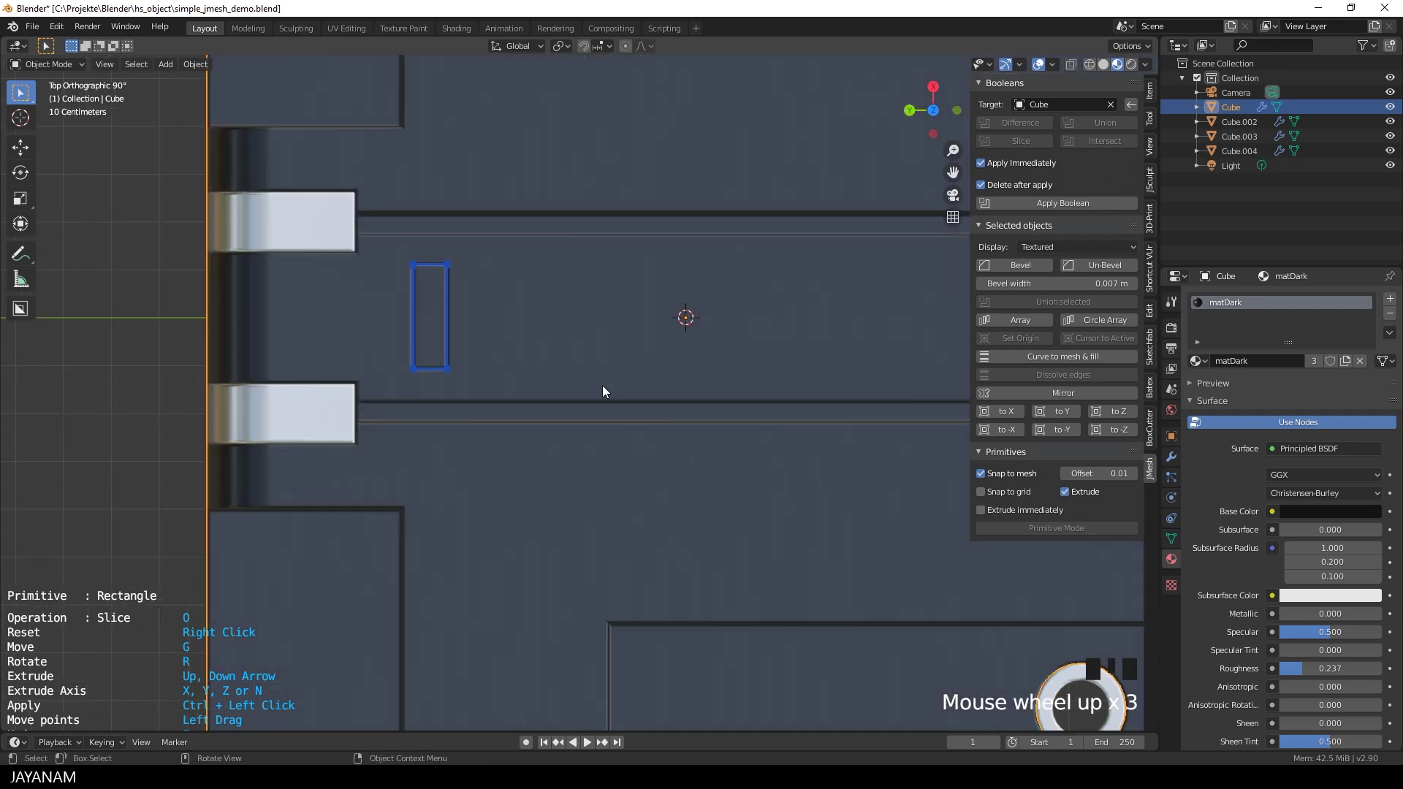
key(g)
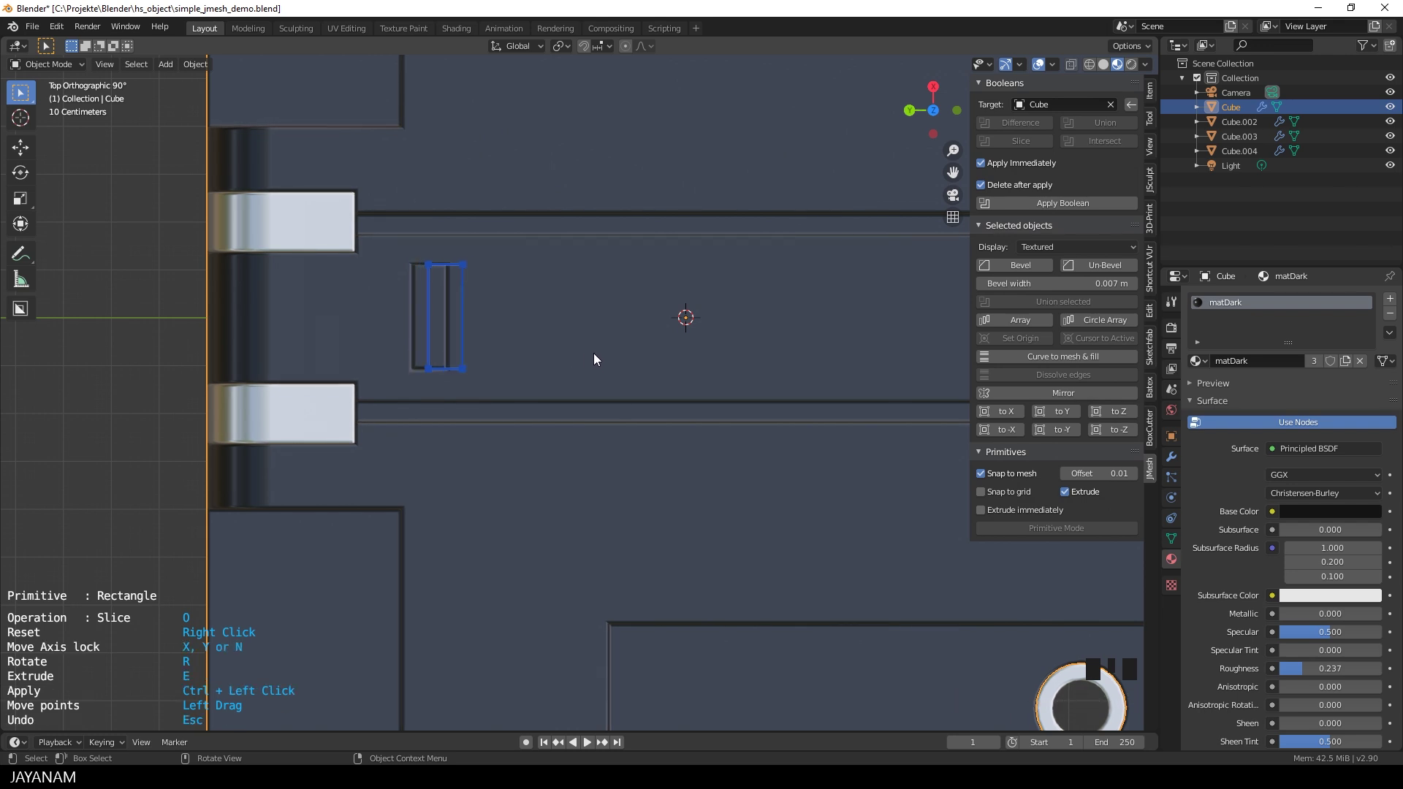
ctrl+click(638, 353)
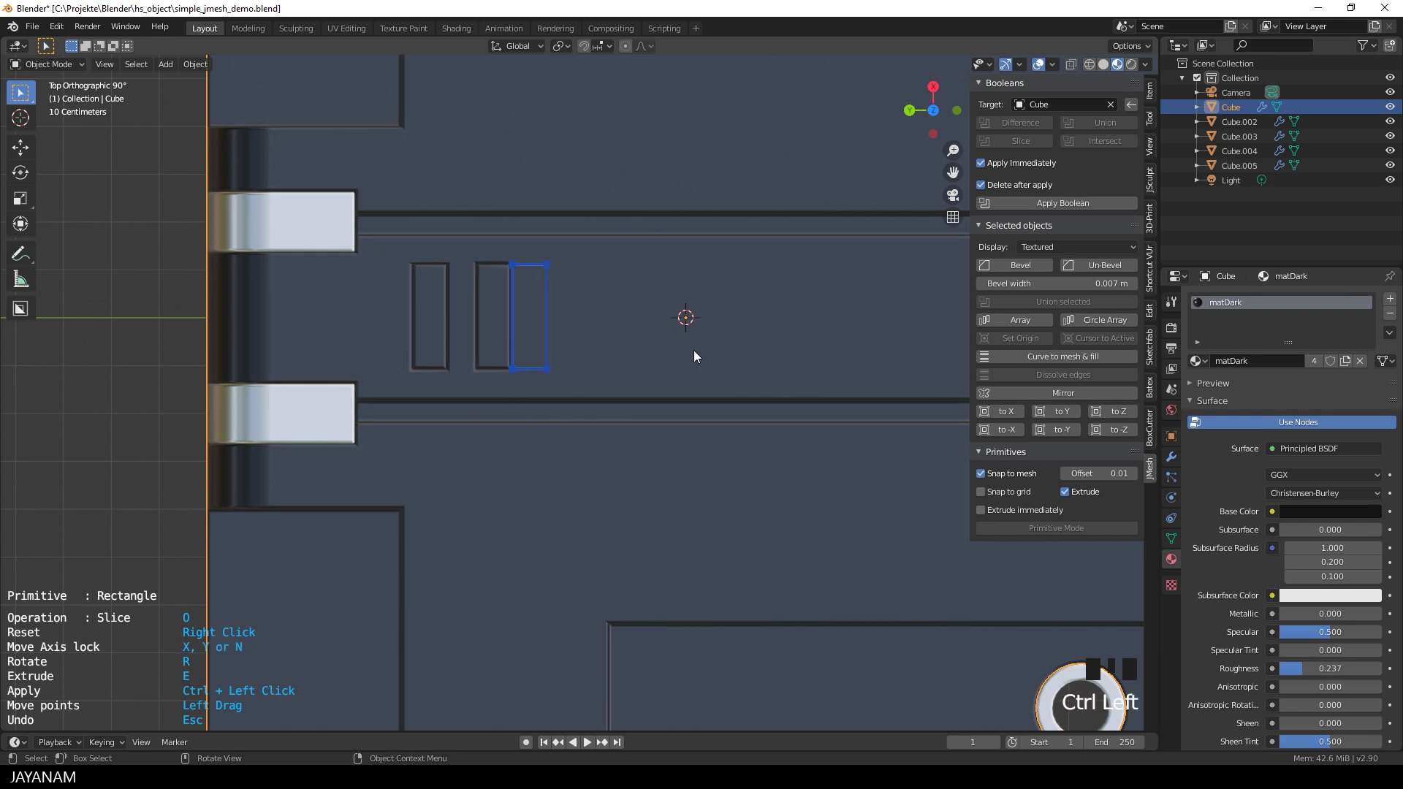
ctrl+click(722, 346)
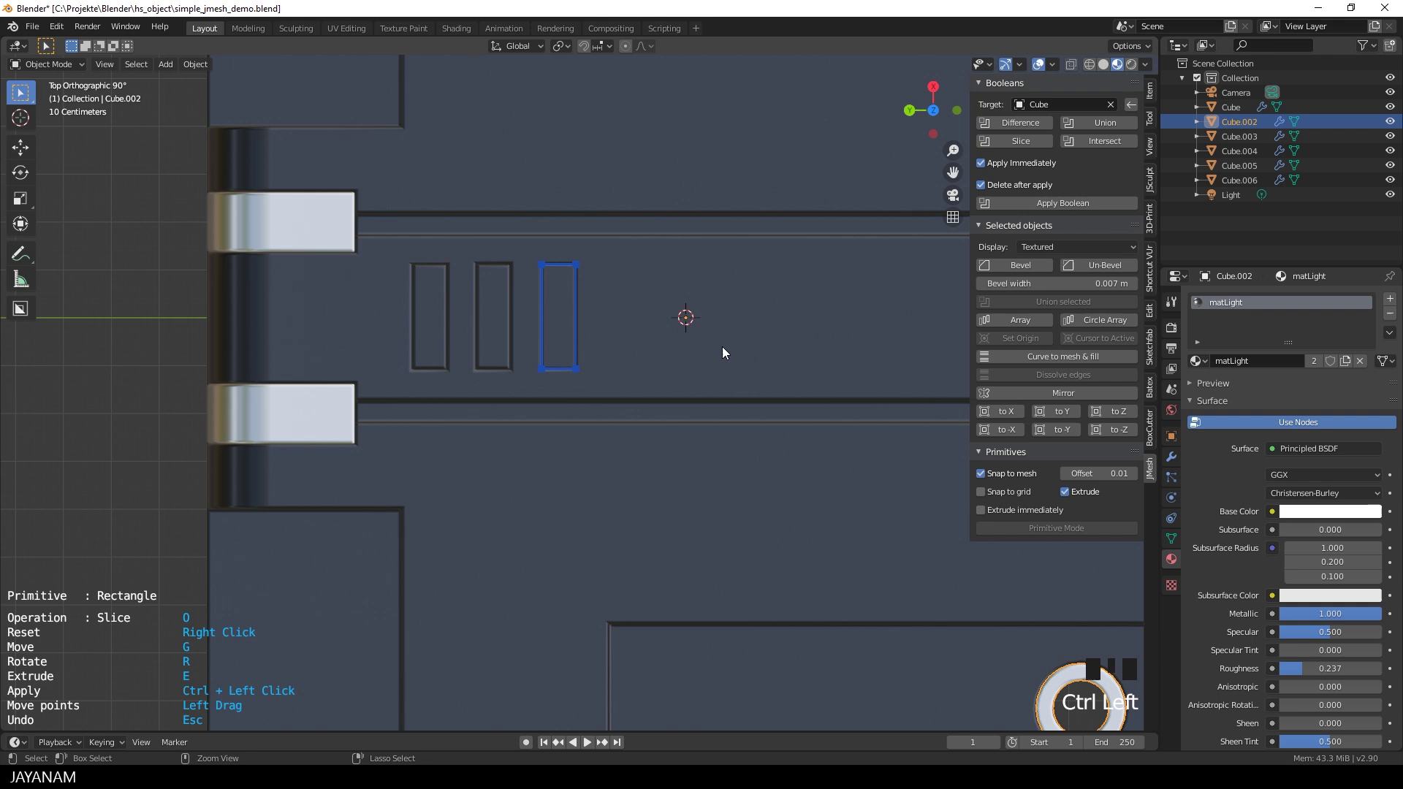
scroll(709, 359, down, 3)
middle_drag(734, 393, 627, 340)
key(Escape)
middle_drag(714, 385, 628, 370)
- Join the three small sliced bars into one object and assign the matLight material to it
click(587, 319)
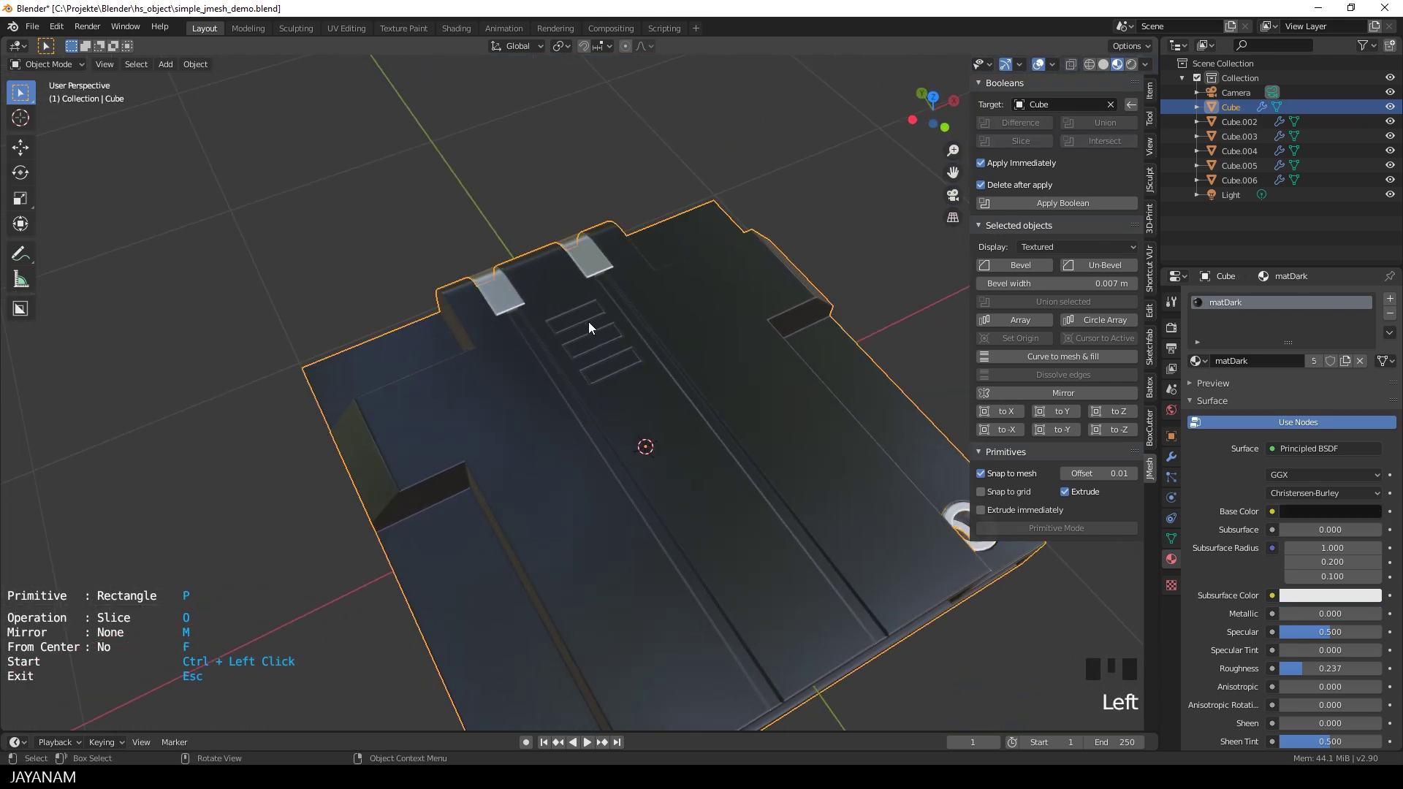
click(573, 314)
shift+click(599, 347)
shift+click(612, 366)
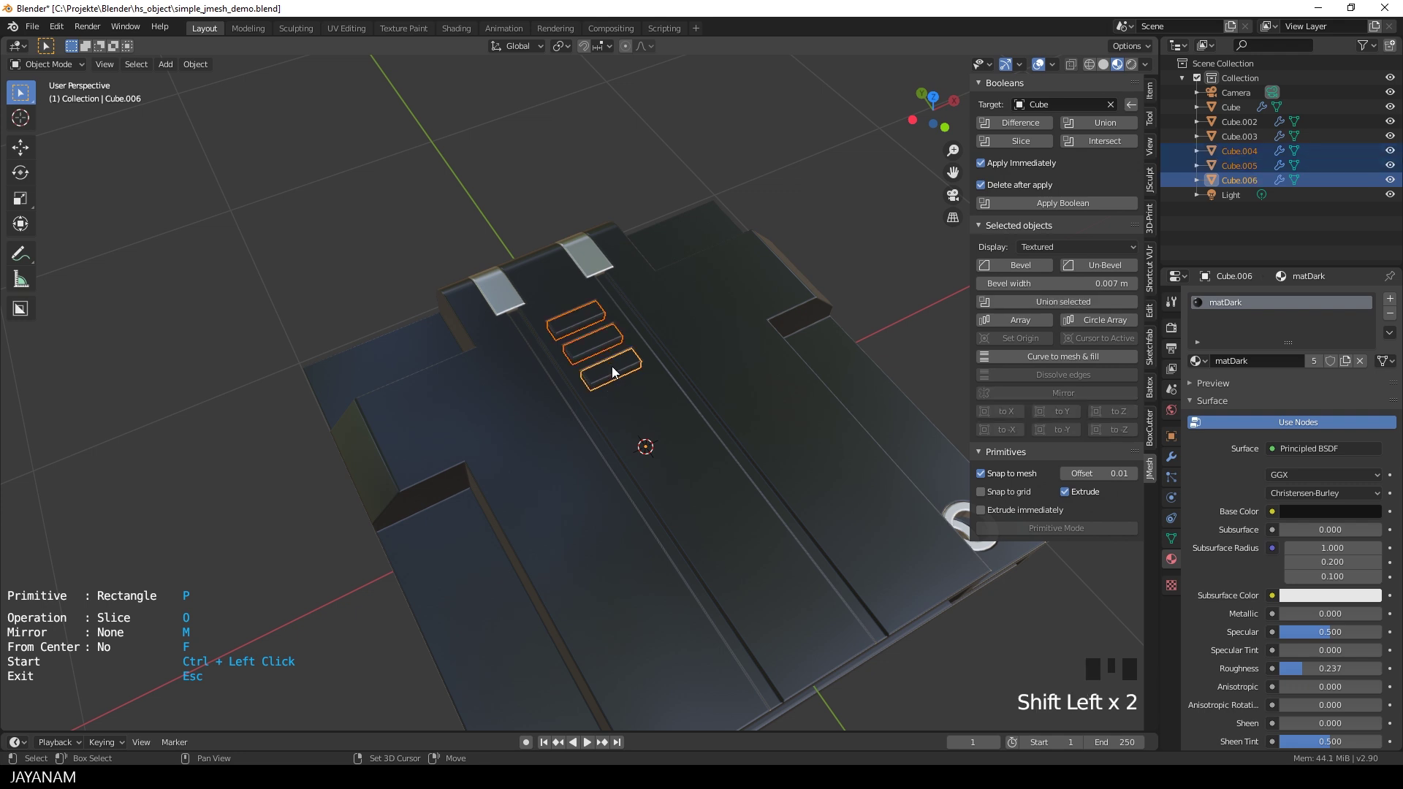
key(ctrl+j)
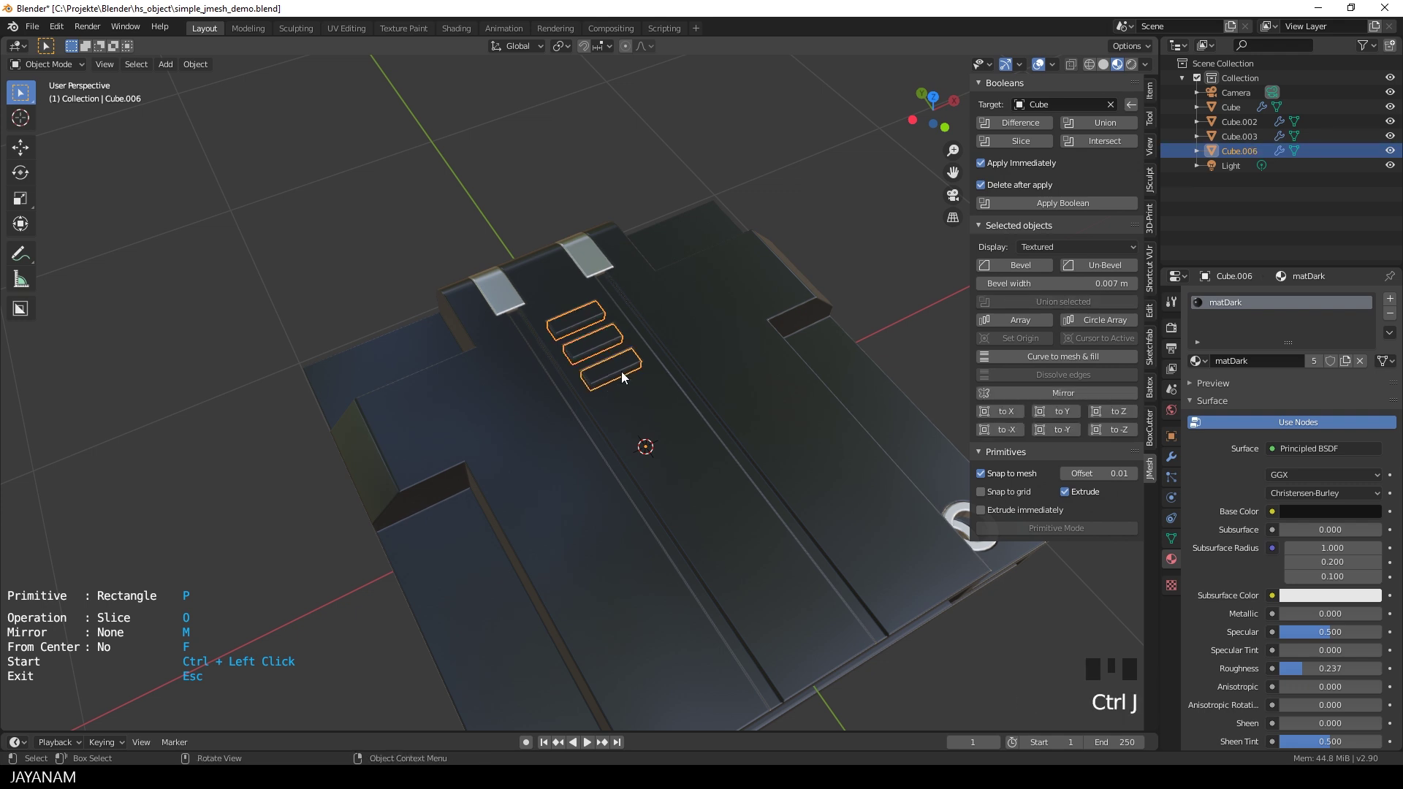
click(1197, 361)
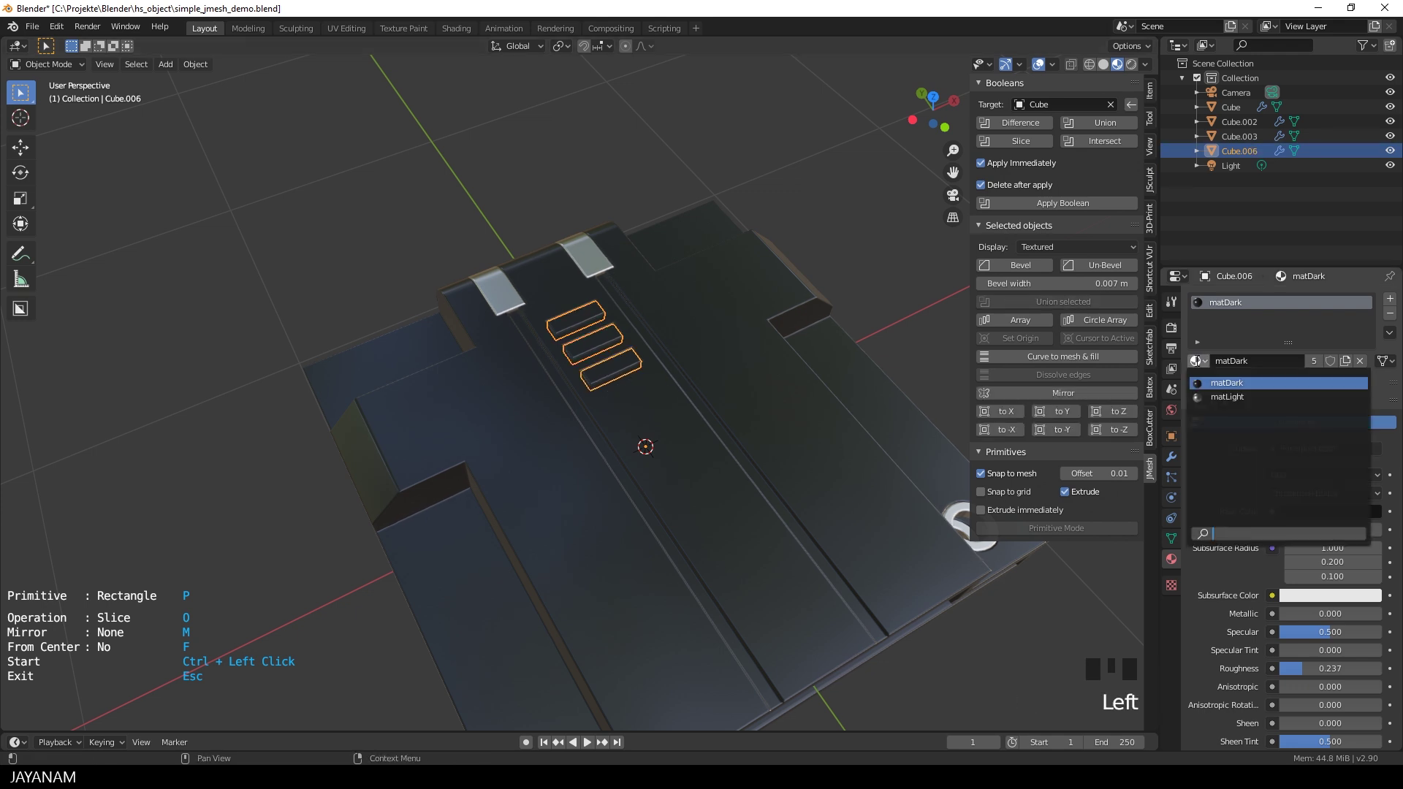
click(1228, 397)
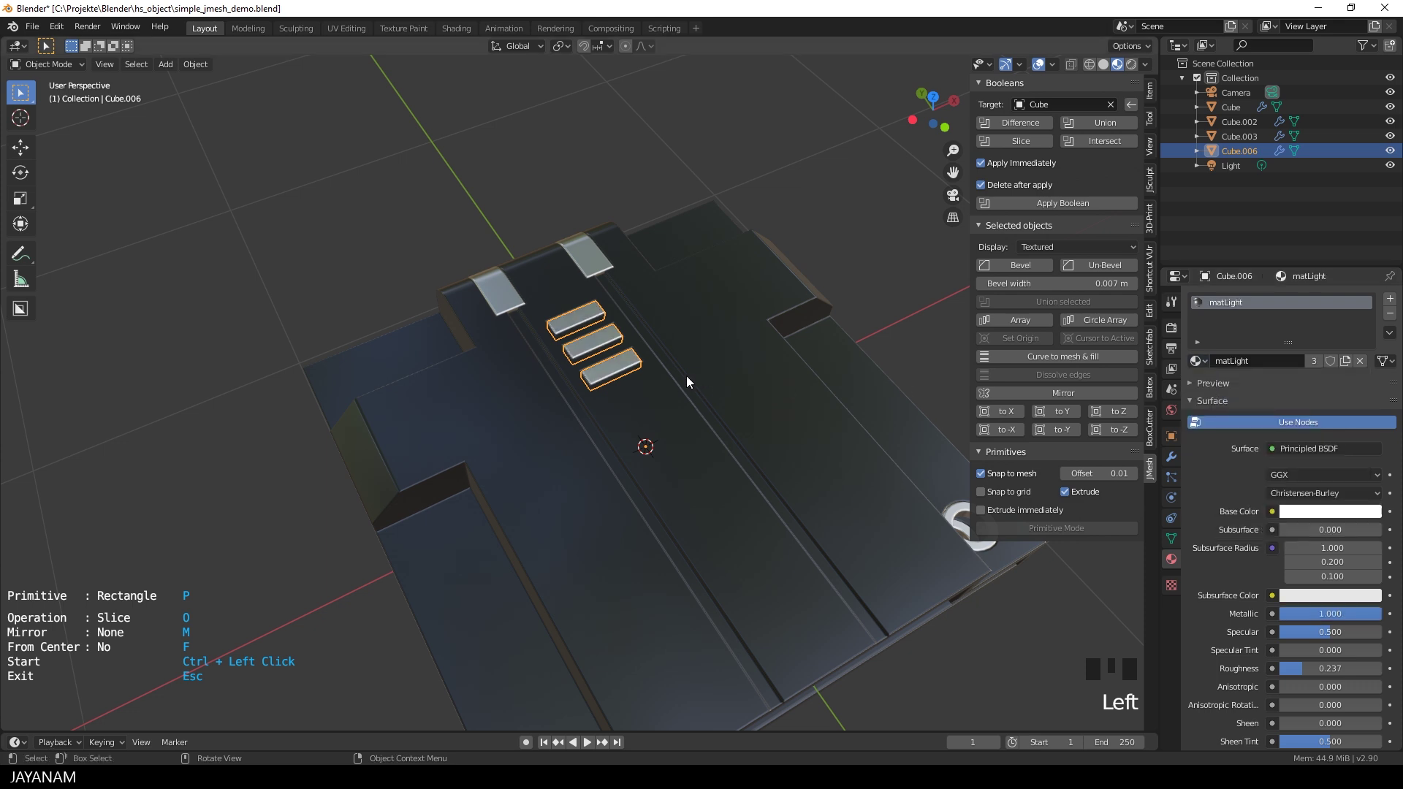
- Lower the top faces of the three bars slightly along Z below the main body's surface and return to Object Mode
key(Tab)
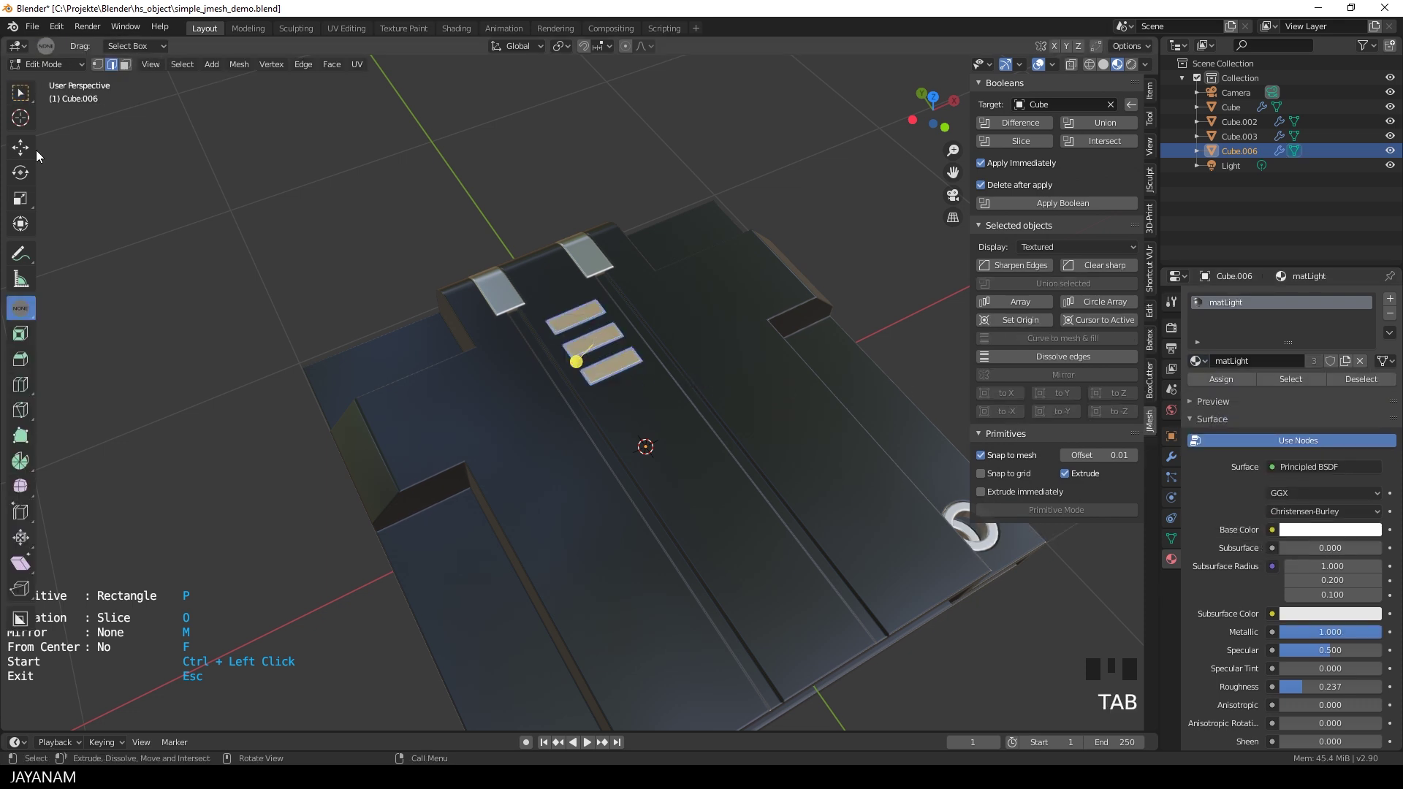
click(126, 64)
click(577, 317)
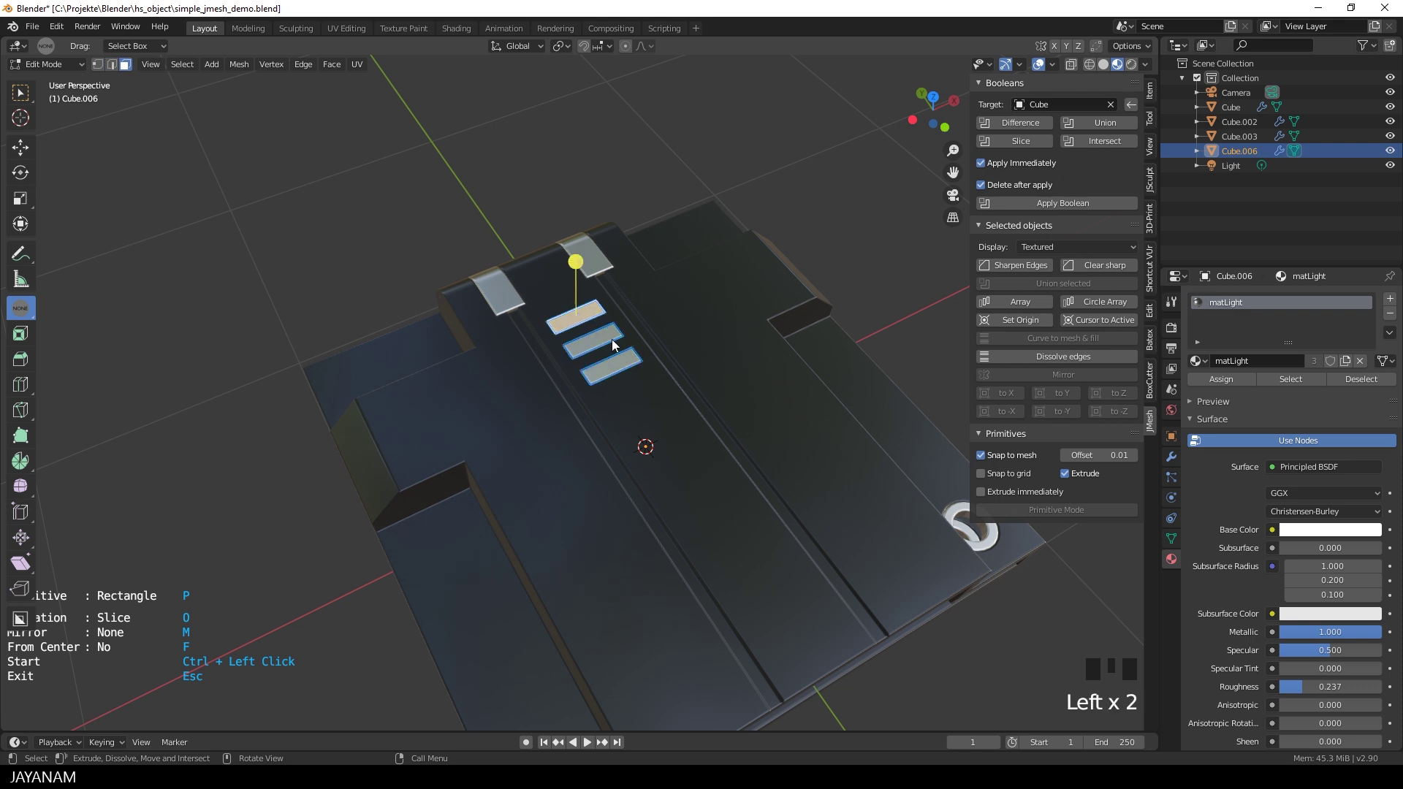
shift+click(599, 341)
shift+click(614, 372)
key(g)
key(z)
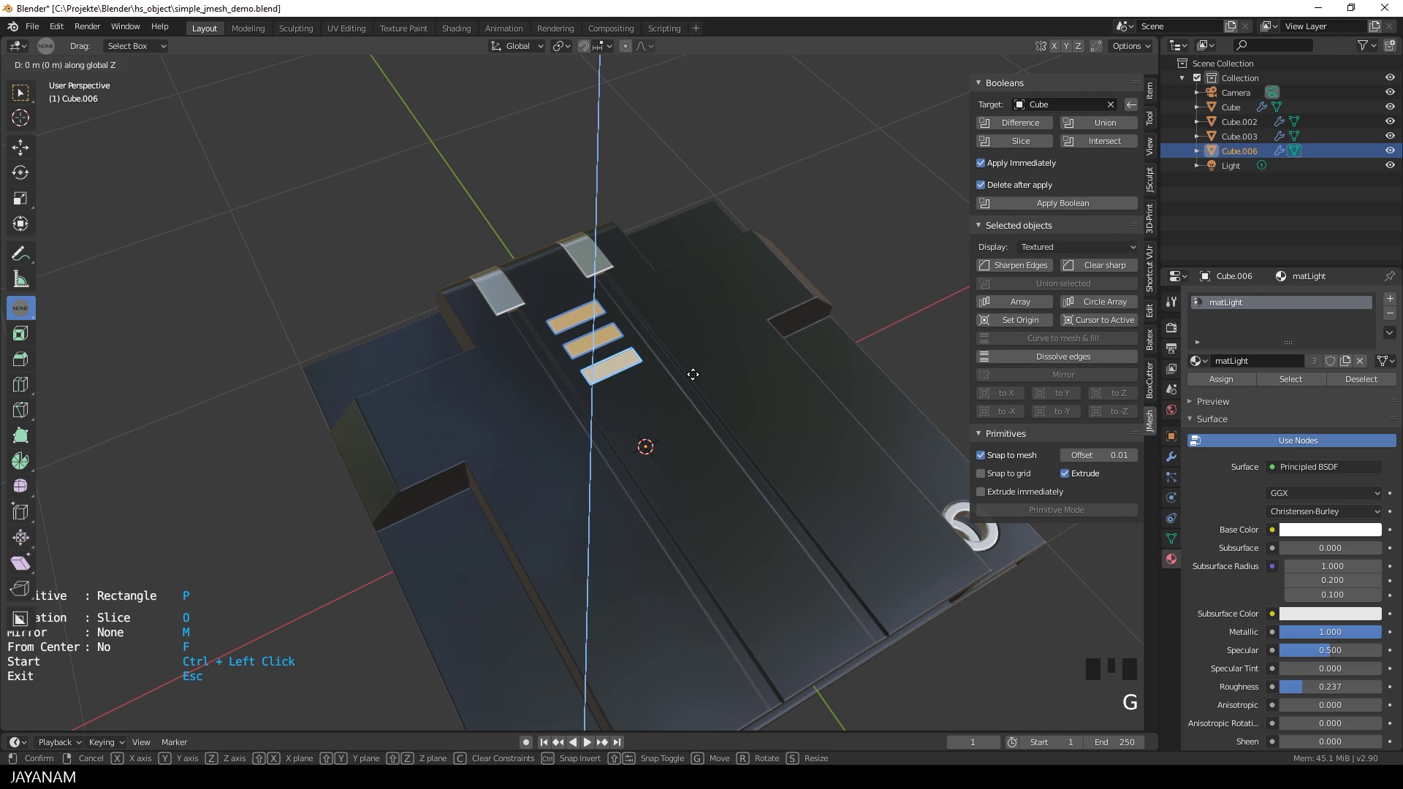
click(694, 378)
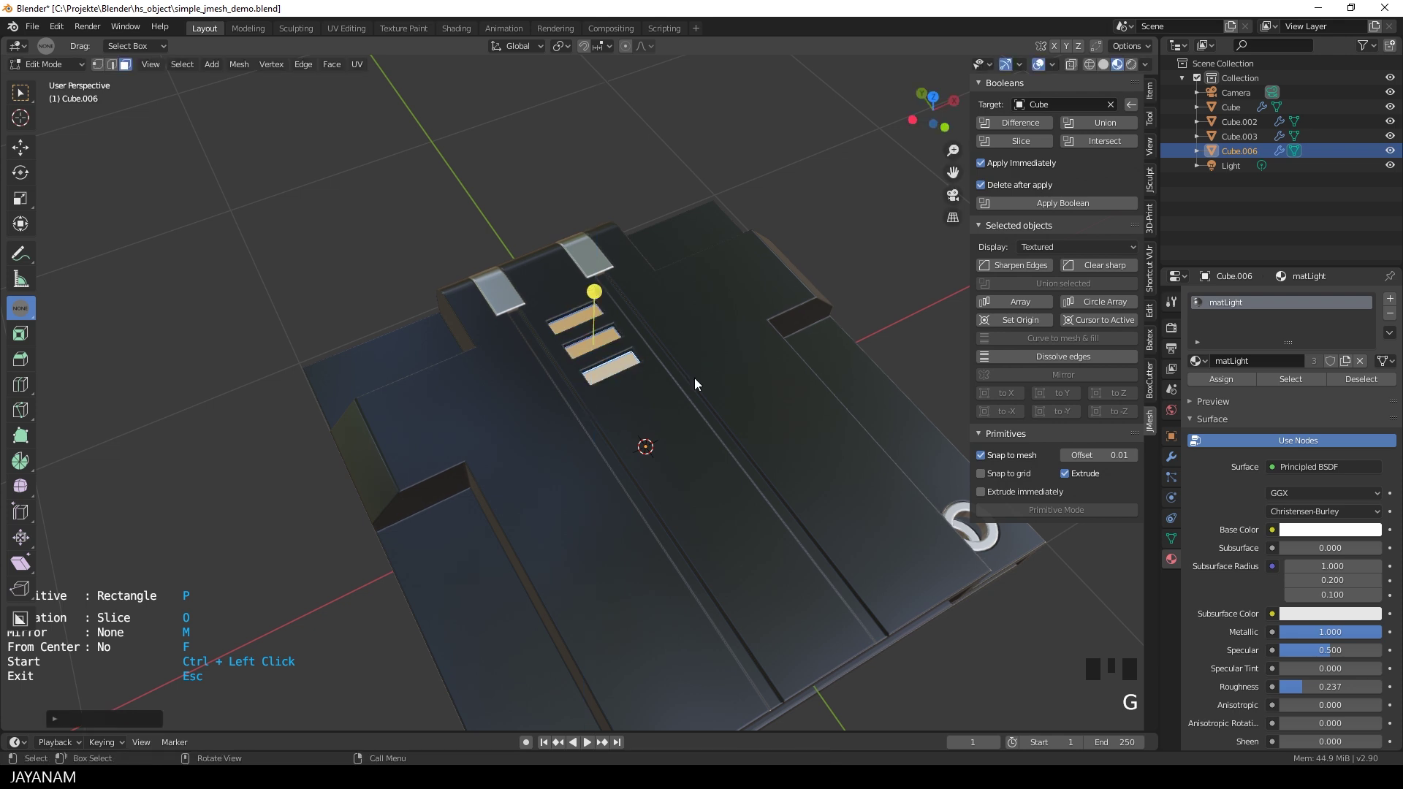
scroll(694, 378, down, 2)
key(Tab)
- Draw X-mirrored circular Slice outlines with 24 segments and a radius of about 0.076 beside the side notches in top view
middle_drag(712, 399, 662, 450)
scroll(606, 454, up, 2)
key(p)
key(p)
key(p)
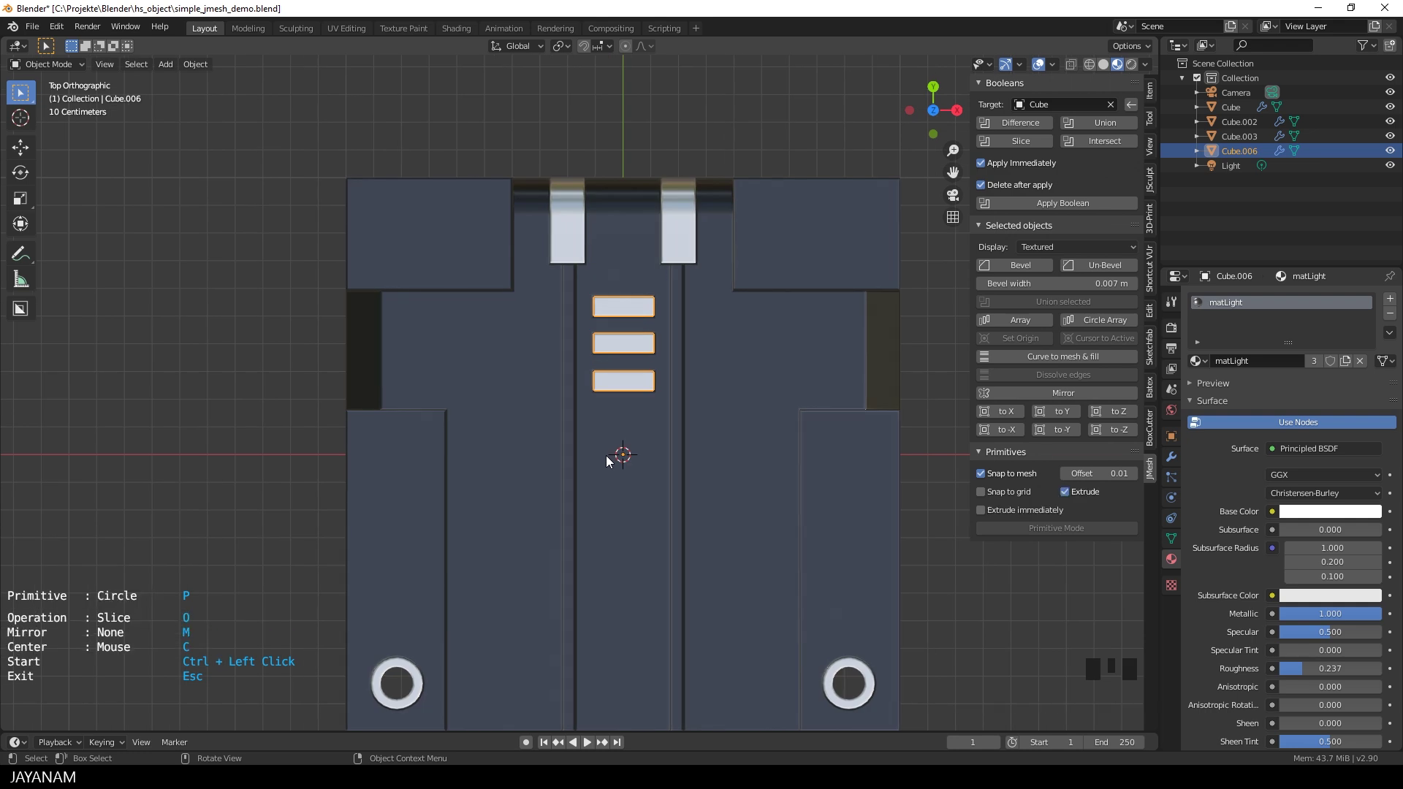
ctrl+click(440, 349)
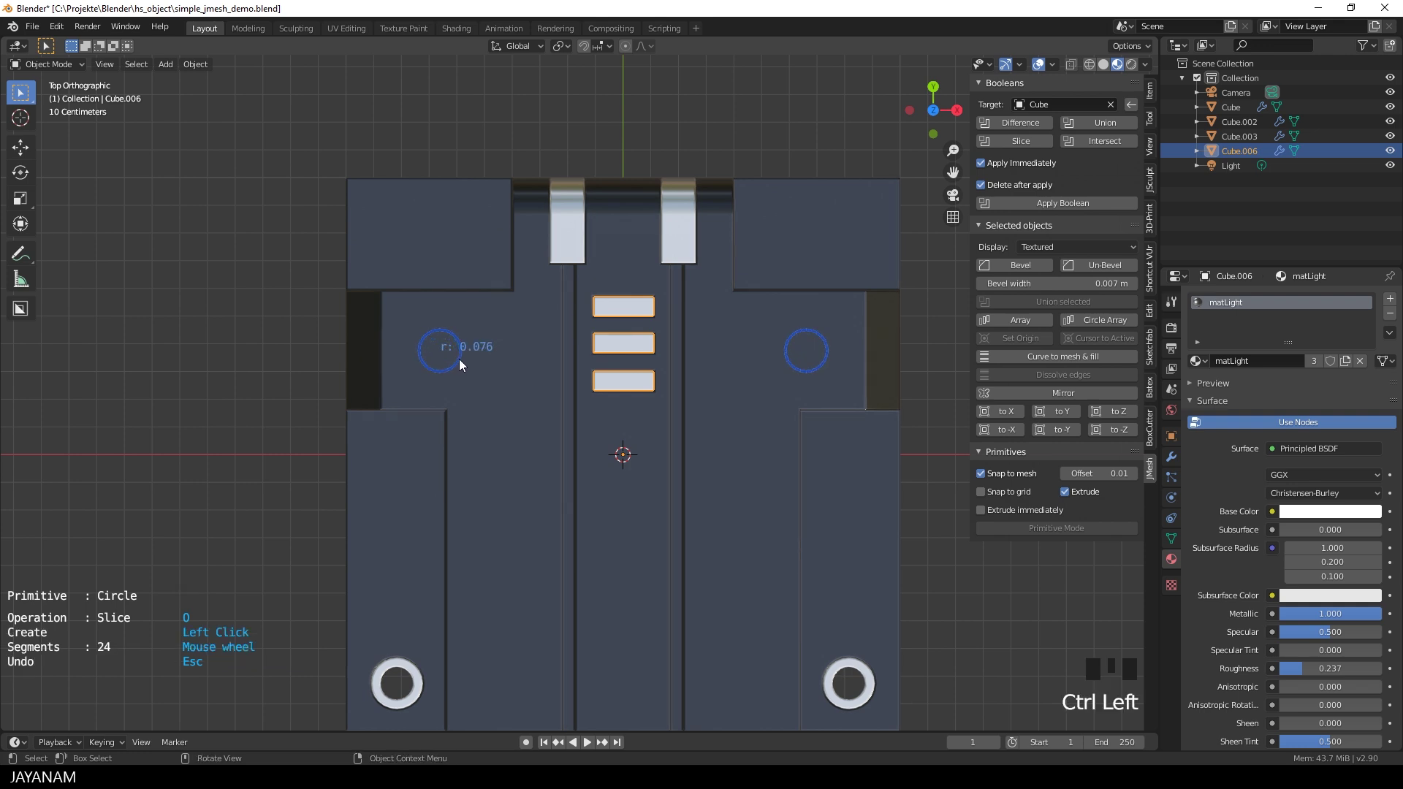
click(459, 358)
- Extrude the two circles into the upper surface, apply the Slice to the main body and clear the outlines
middle_drag(458, 358, 593, 360)
key(e)
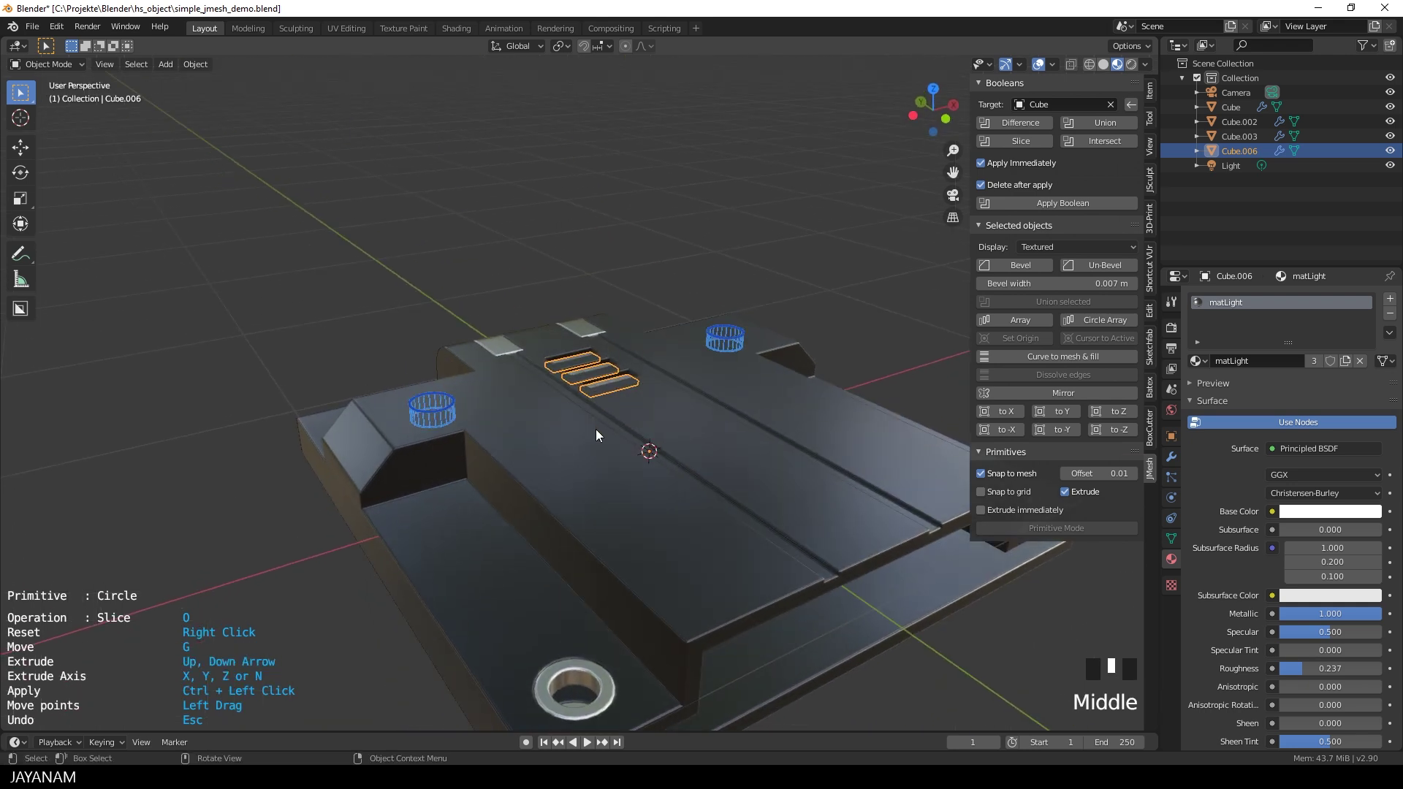
ctrl+click(596, 434)
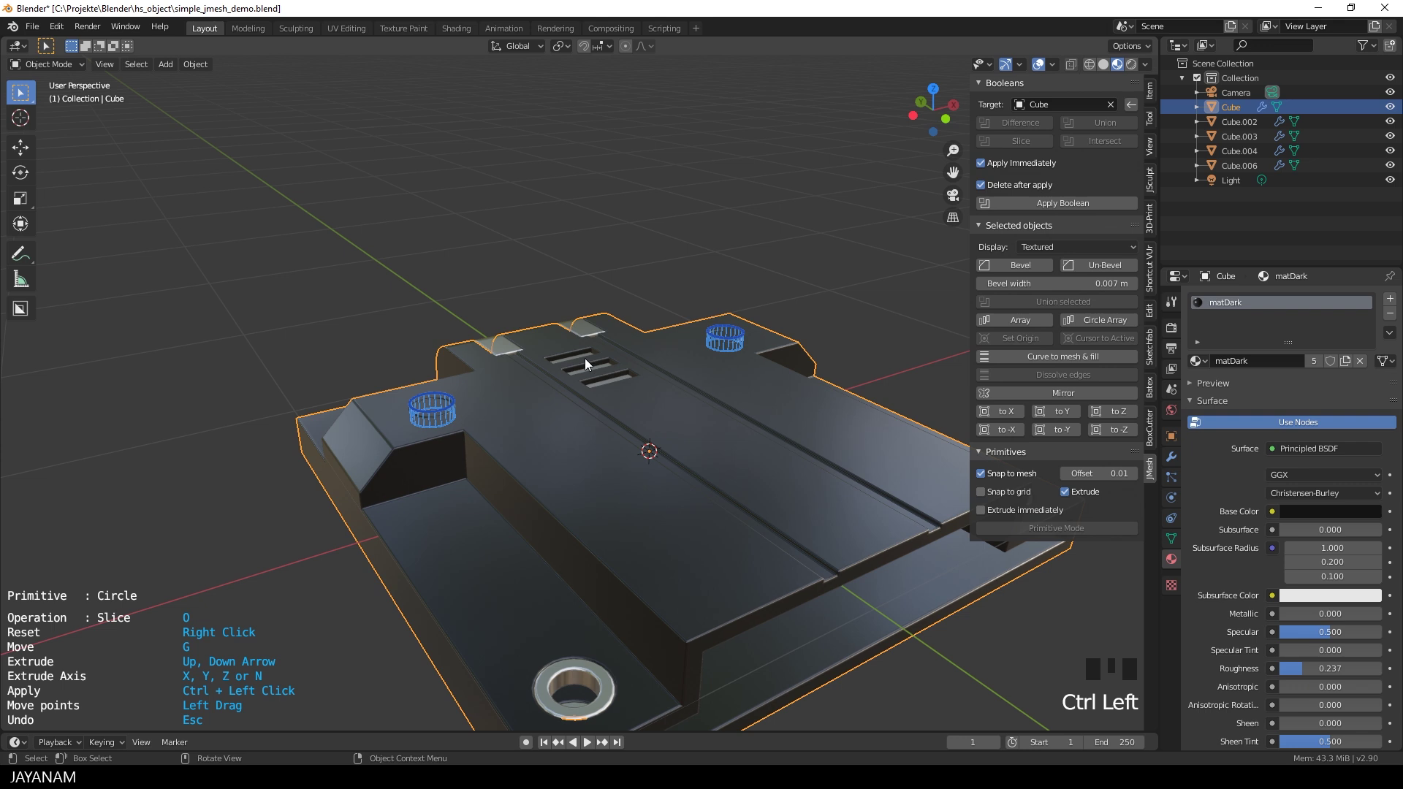
key(Escape)
middle_drag(586, 341, 569, 373)
- Assign the matLight material to the two sliced circular discs beside the side notches
click(441, 402)
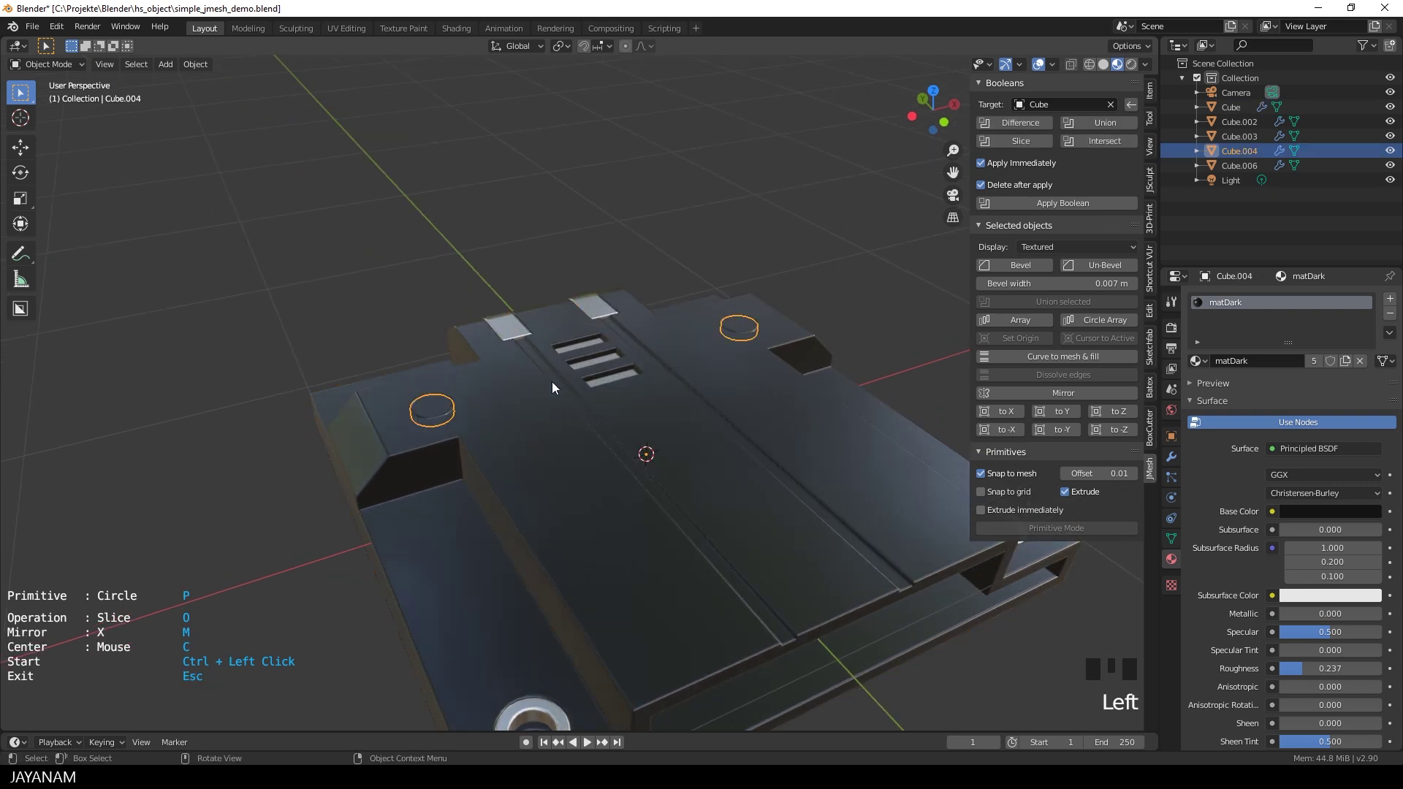
click(1198, 361)
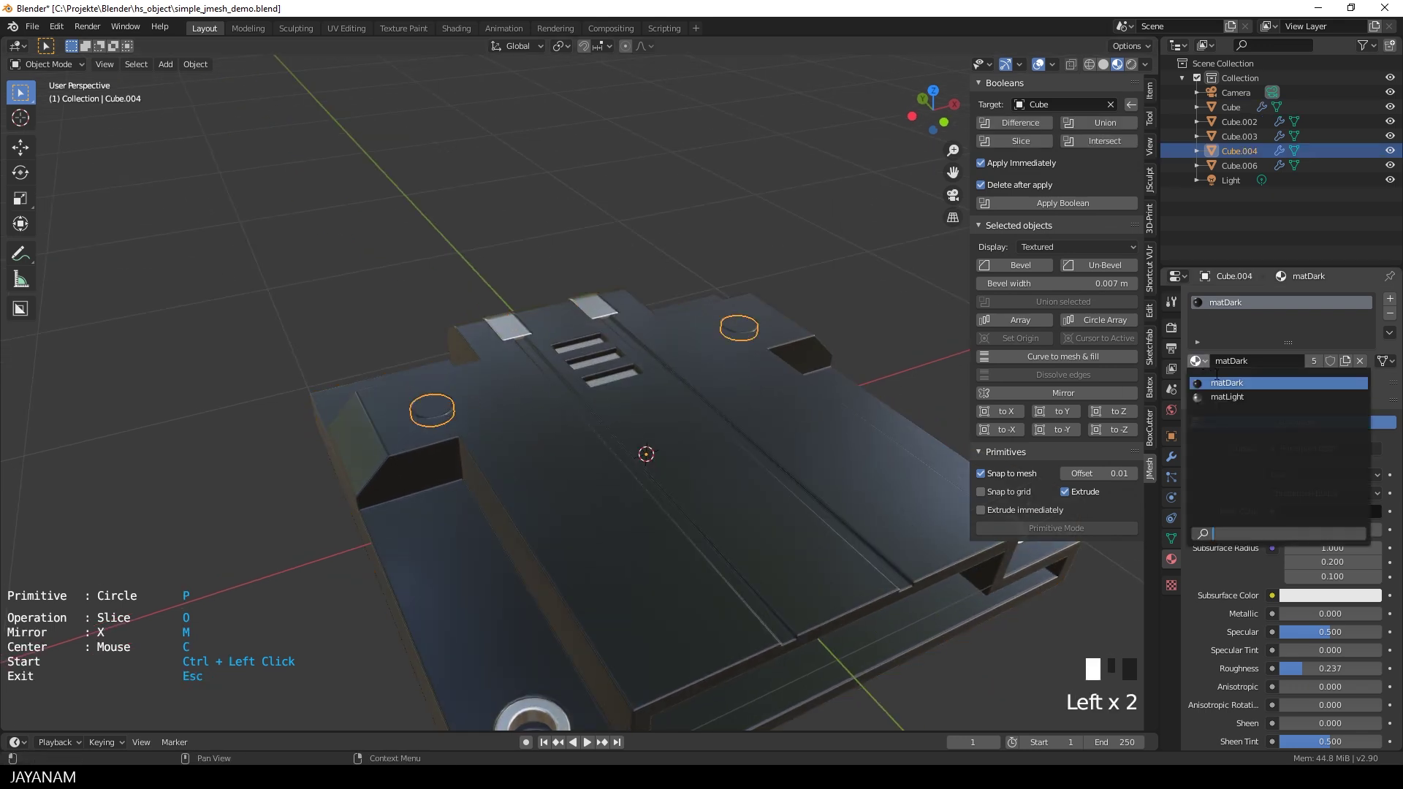
click(1235, 390)
- Draw X-mirrored rectangular Slice outlines about 0.294 wide and 0.082 high across the raised body's side edges, ahead of the corner rings, in top view
scroll(893, 415, down, 3)
middle_drag(866, 415, 821, 498)
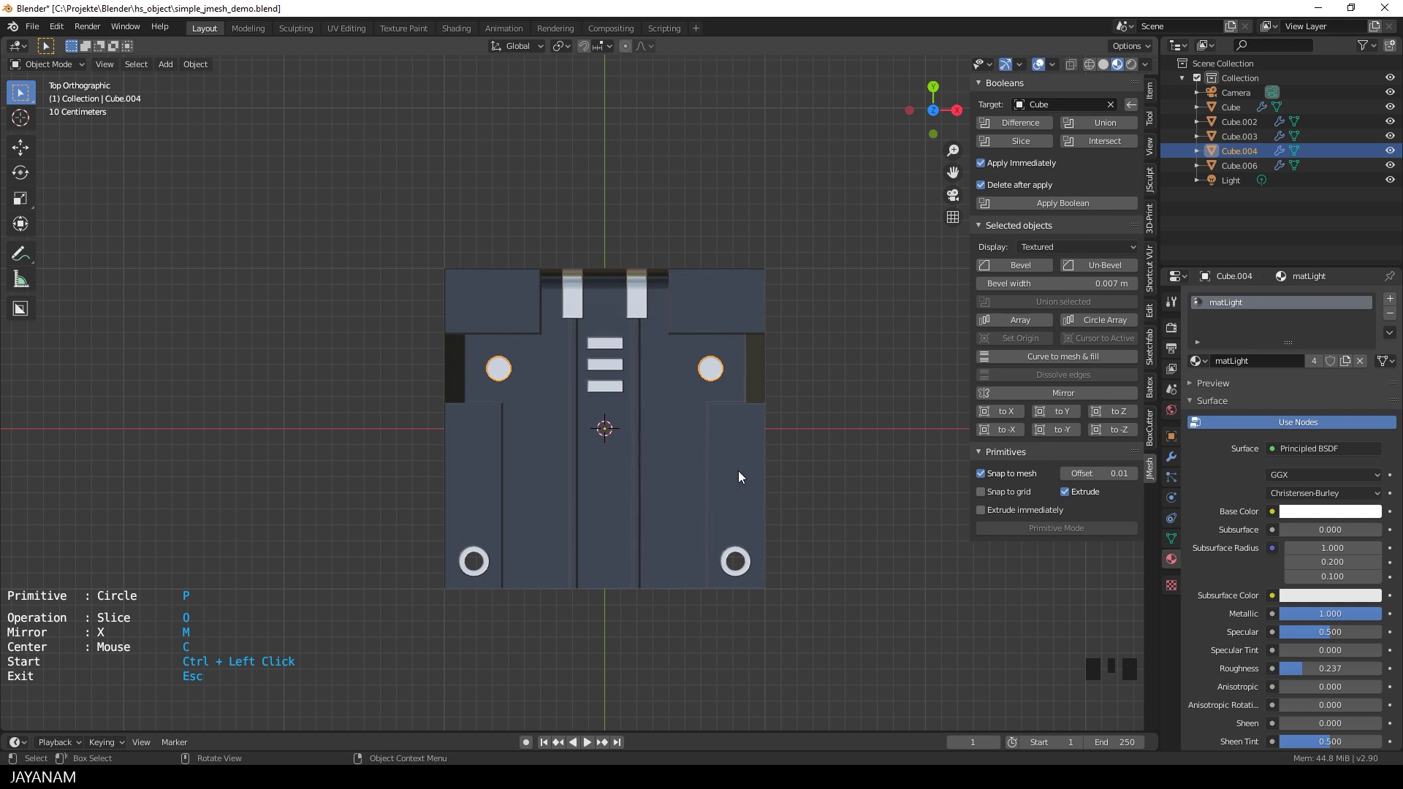
shift+middle_drag(738, 470, 748, 407)
scroll(672, 492, up, 2)
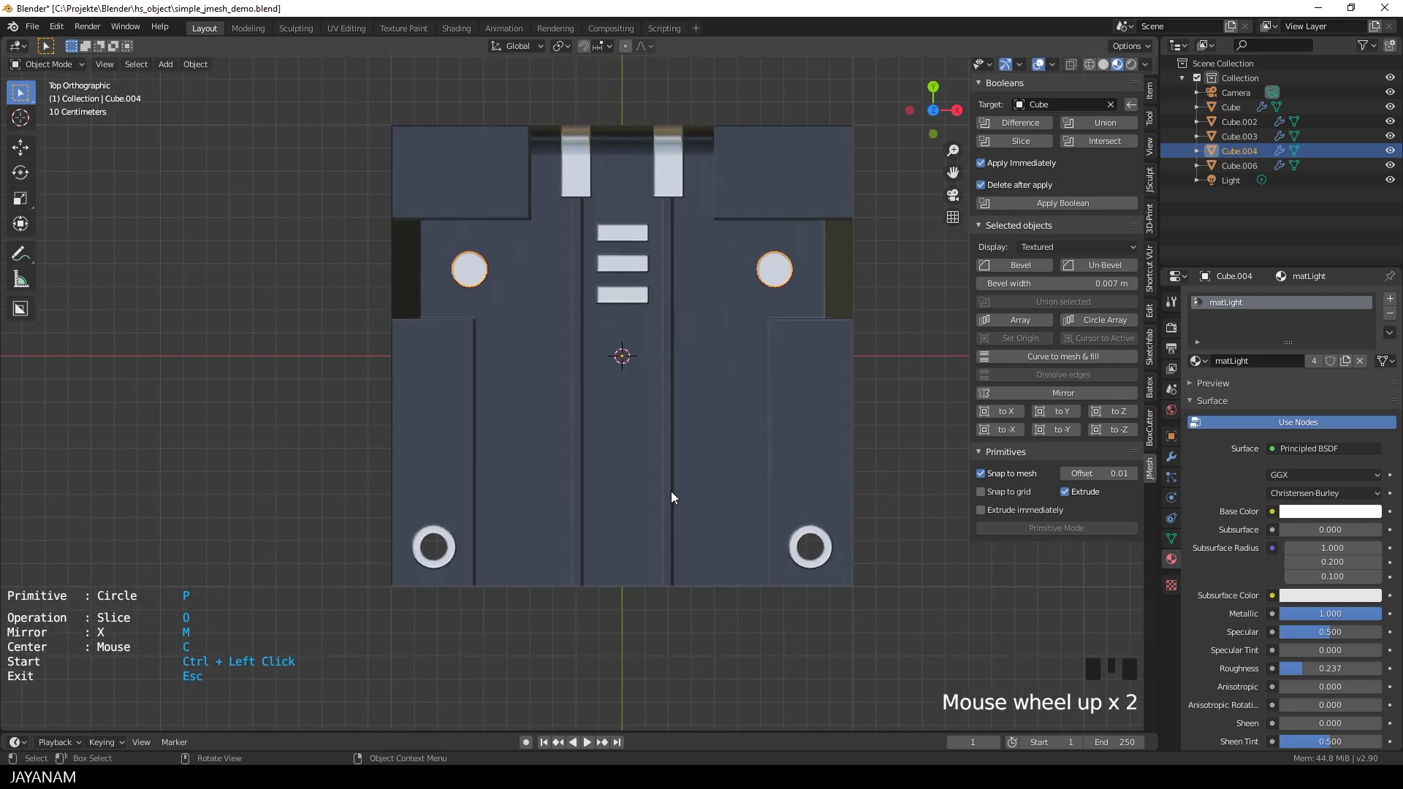
key(p)
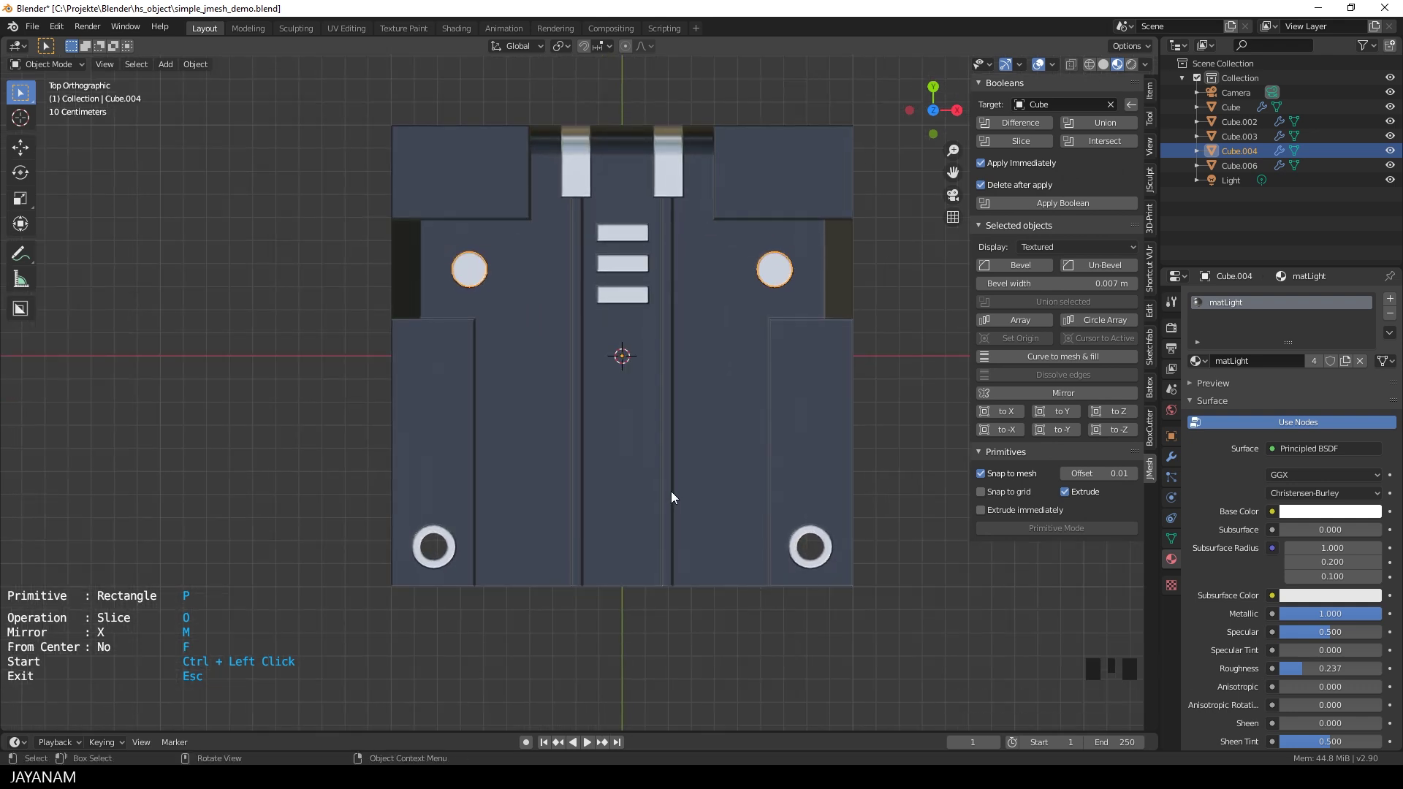
key(ctrl)
ctrl+click(533, 462)
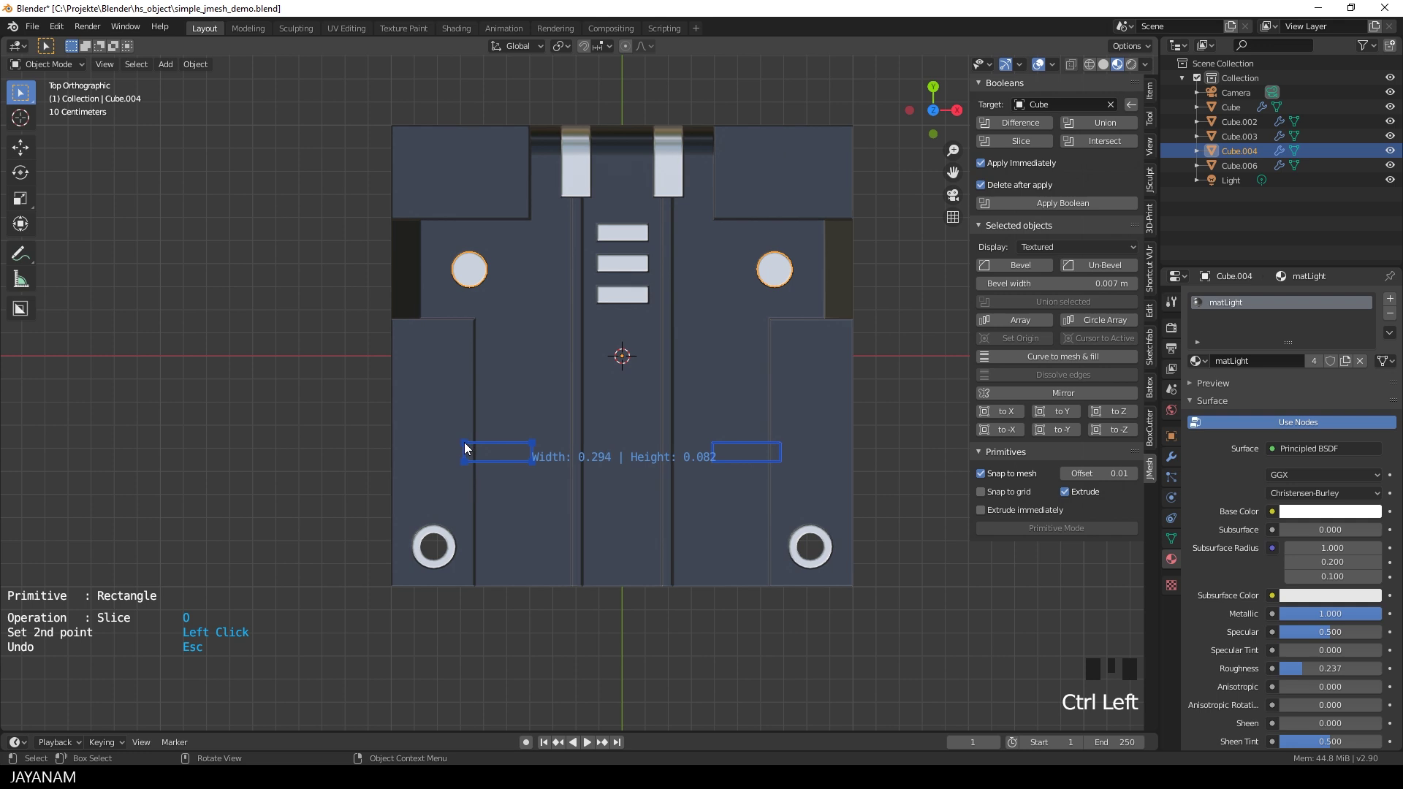
click(464, 443)
- Extrude the two rectangles through the upper surface, apply the Slice to the main body and clear the outlines
middle_drag(616, 468, 690, 390)
key(e)
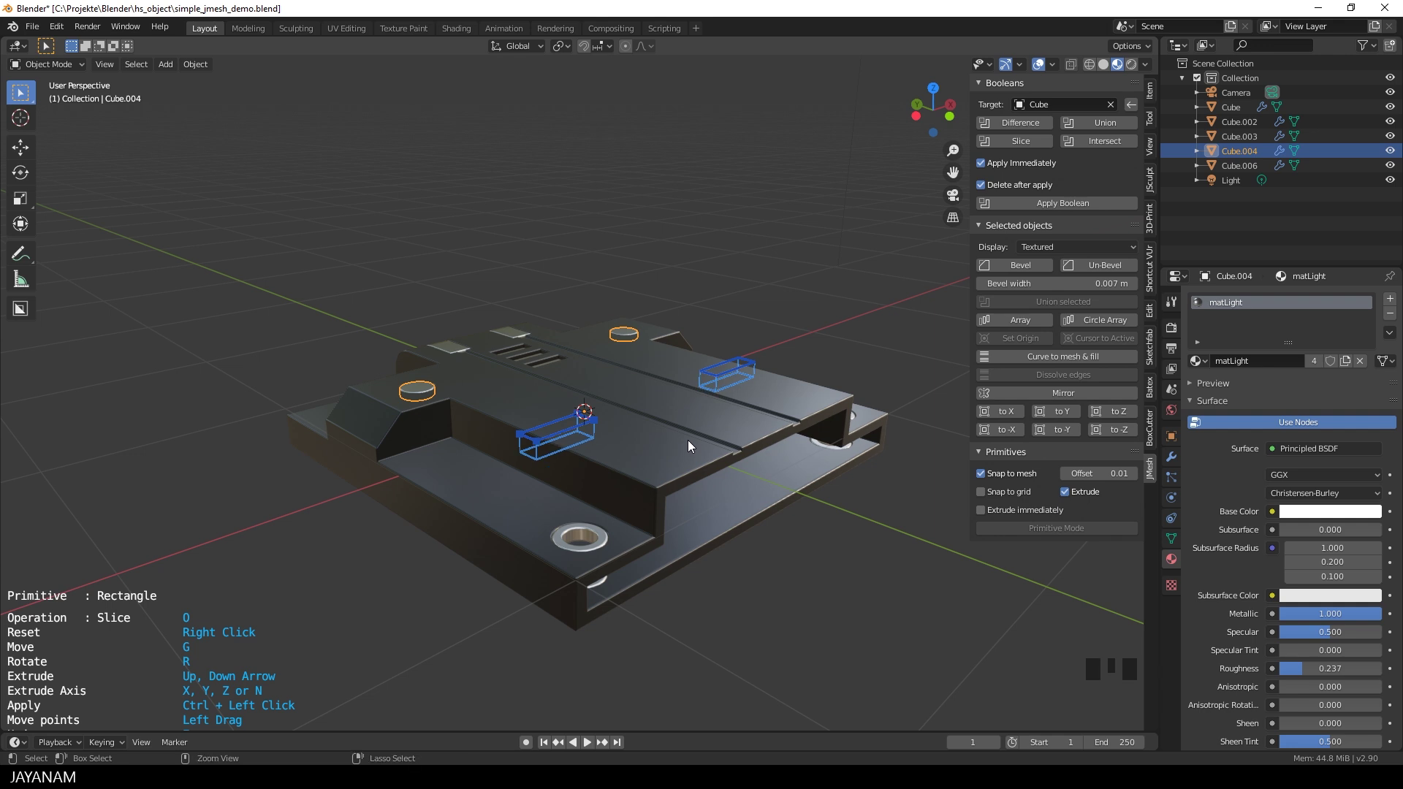
click(687, 440)
ctrl+click(687, 439)
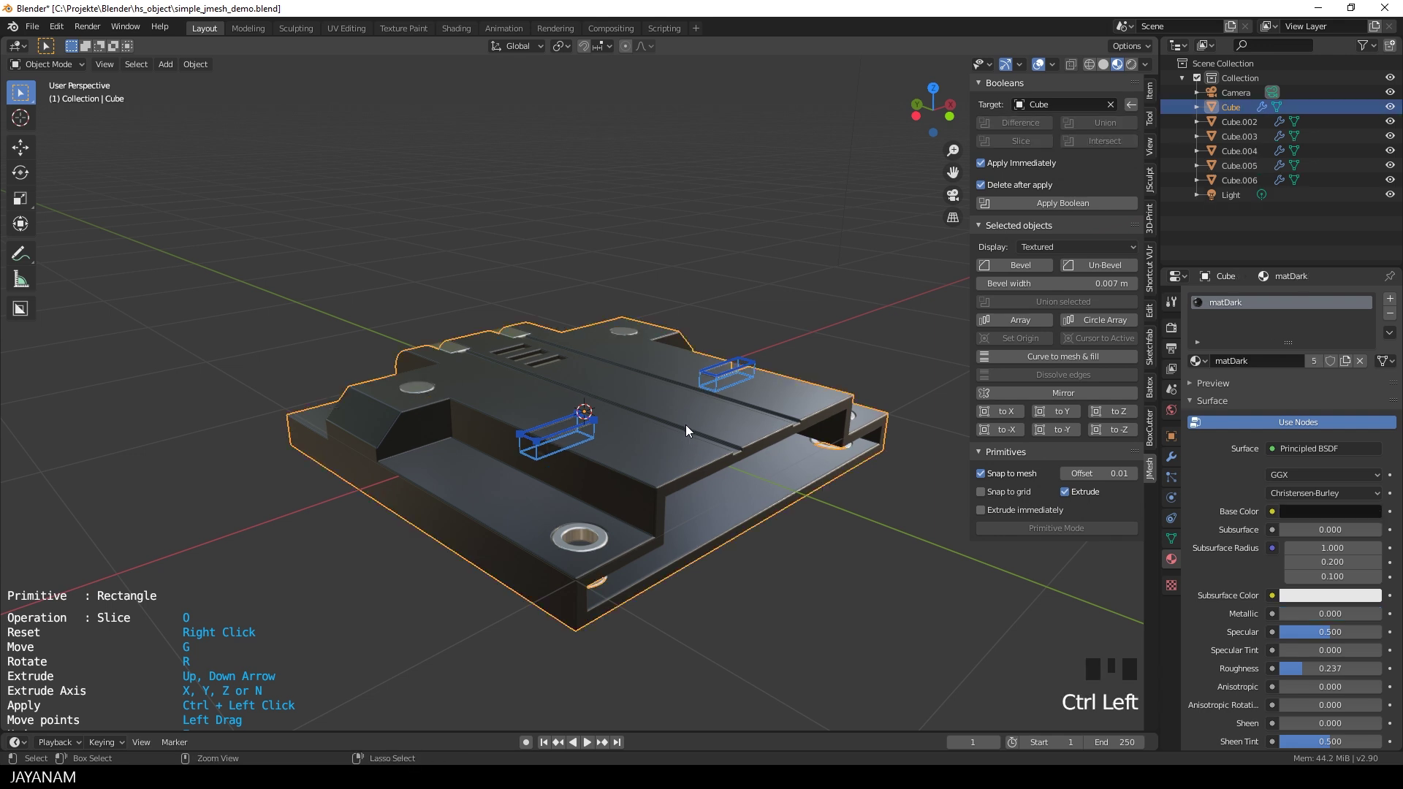
middle_drag(685, 424, 677, 455)
key(Escape)
- Assign the matLight material to the two sliced rectangular side inserts
click(563, 447)
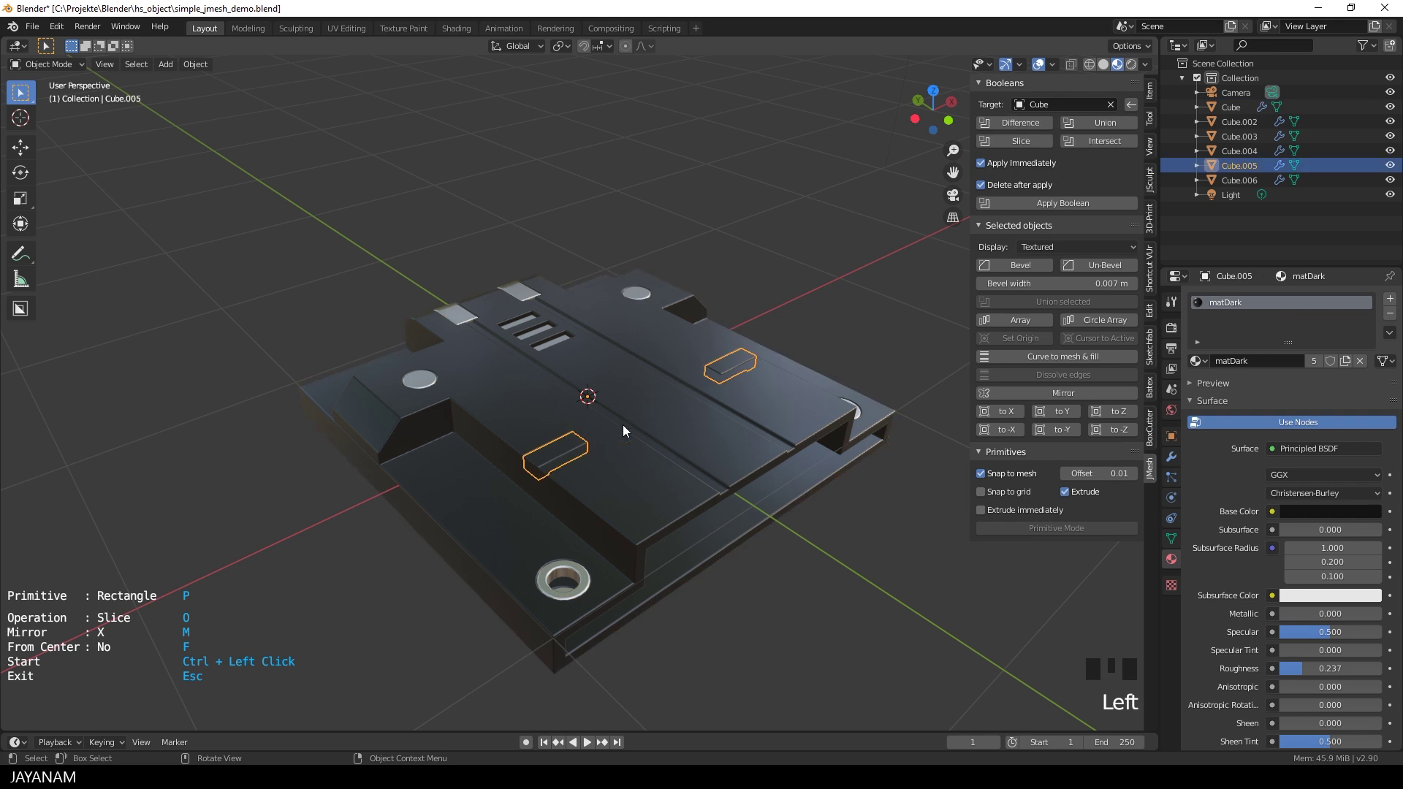
click(1196, 361)
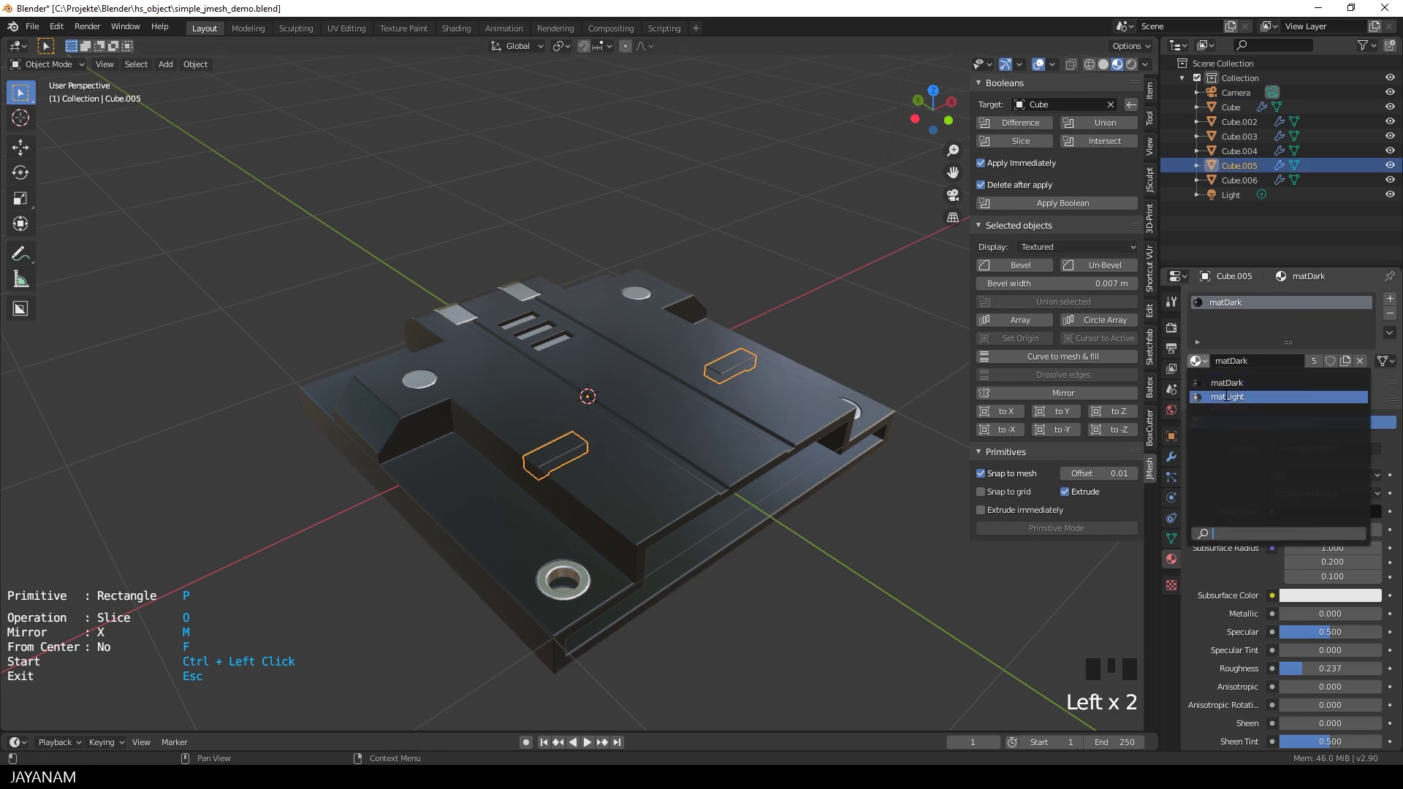
click(1227, 396)
middle_drag(816, 385, 820, 392)
scroll(804, 395, up, 3)
- Bevel the inner top edges of both rectangular side inserts with a width of about 0.0275 m, return to Object Mode and deselect
key(Tab)
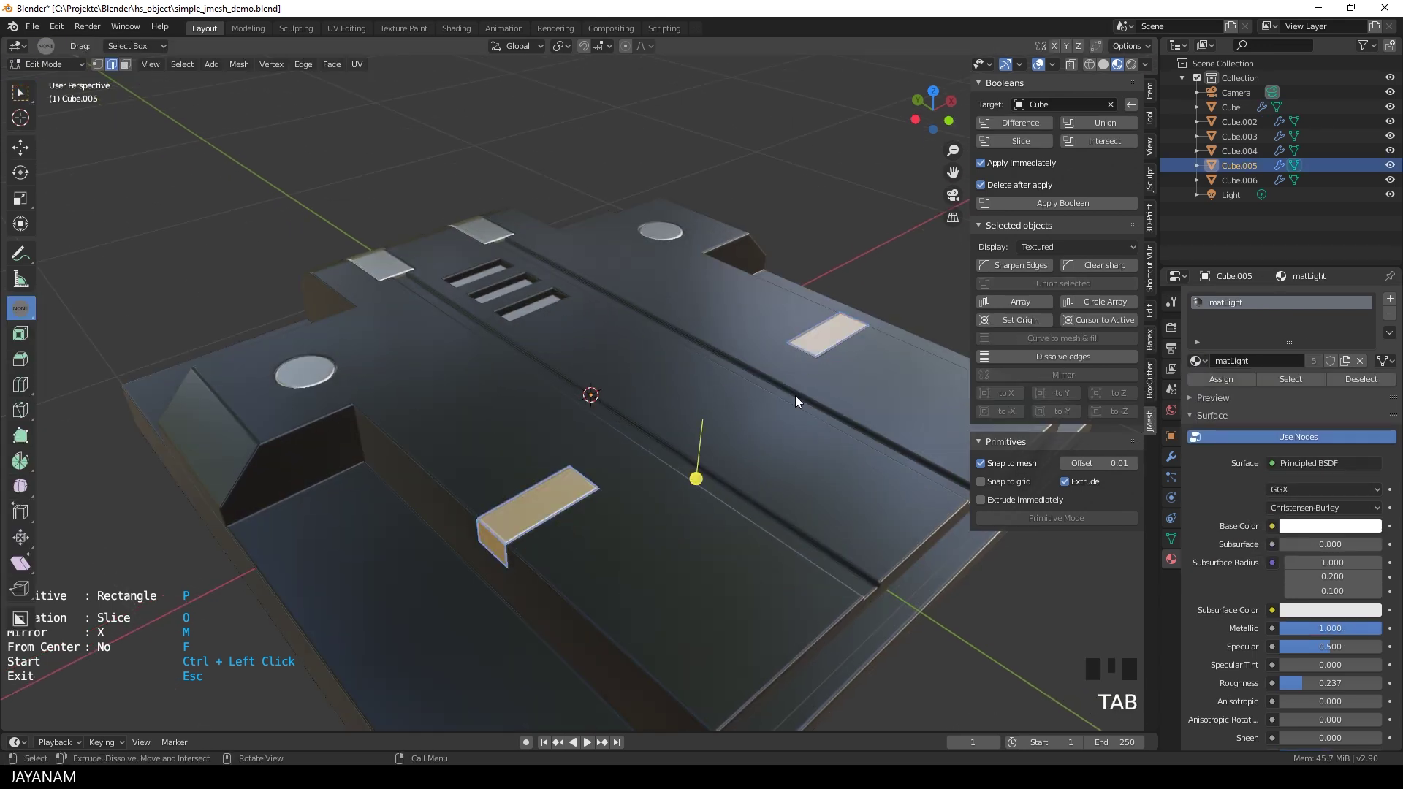
click(590, 489)
middle_click(721, 449)
middle_drag(722, 449, 839, 380)
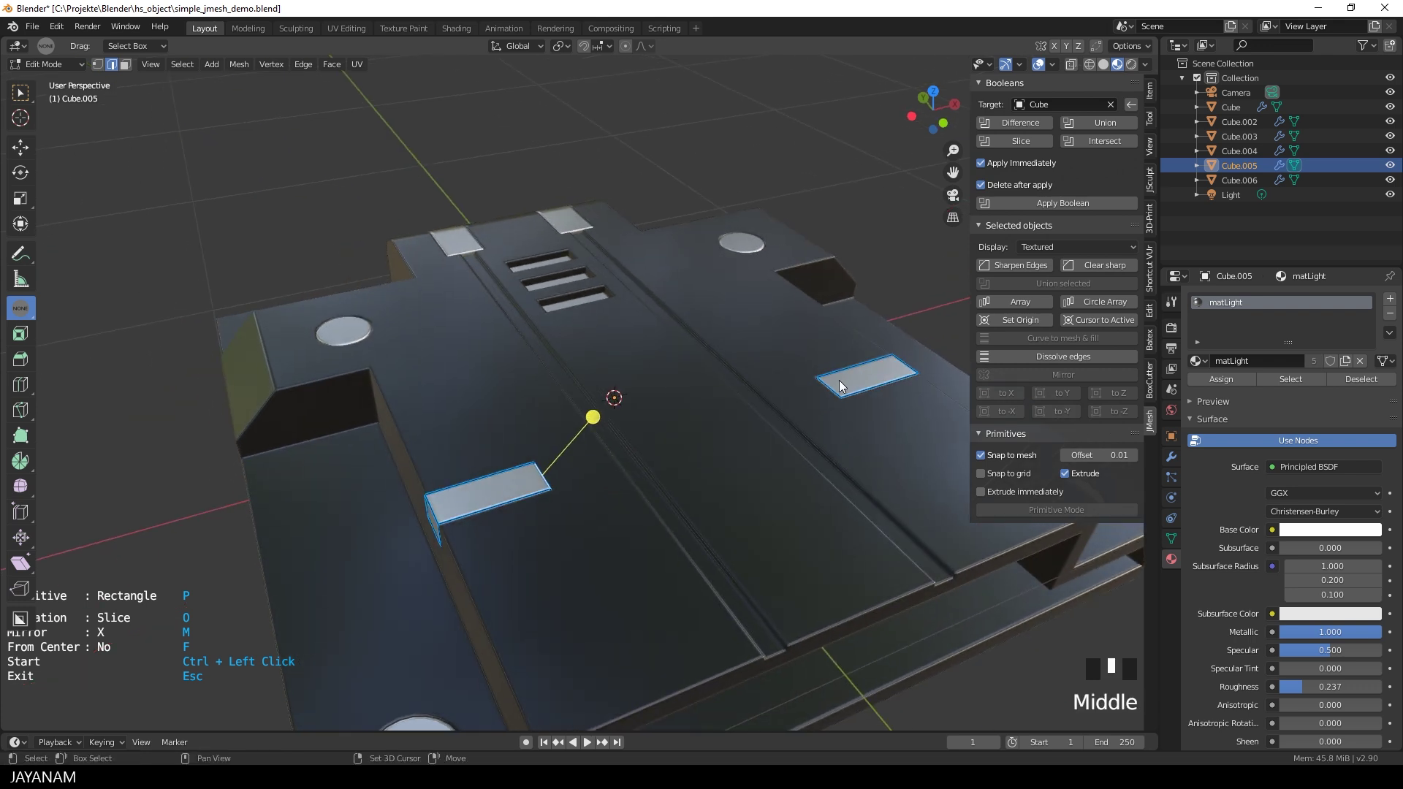
shift+click(831, 391)
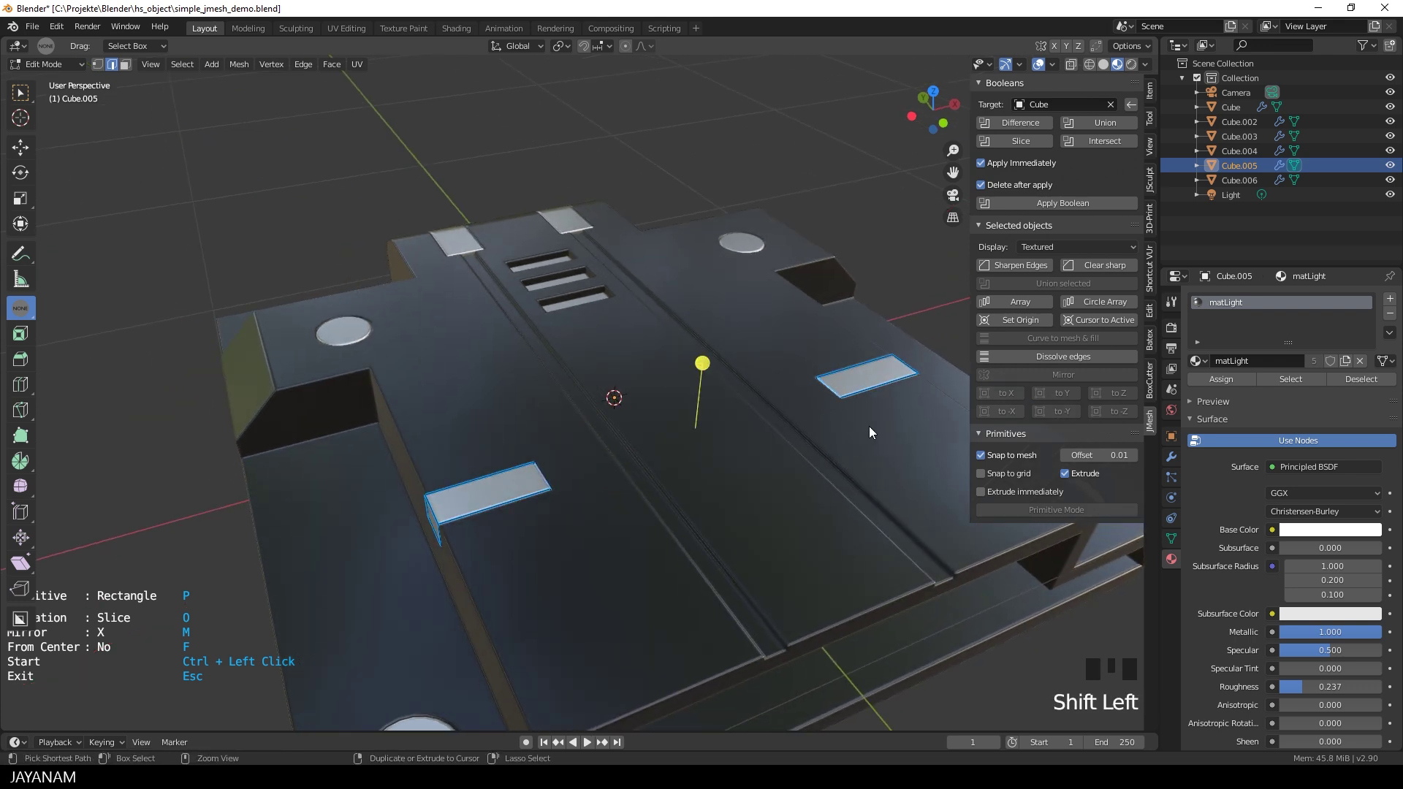
key(ctrl+b)
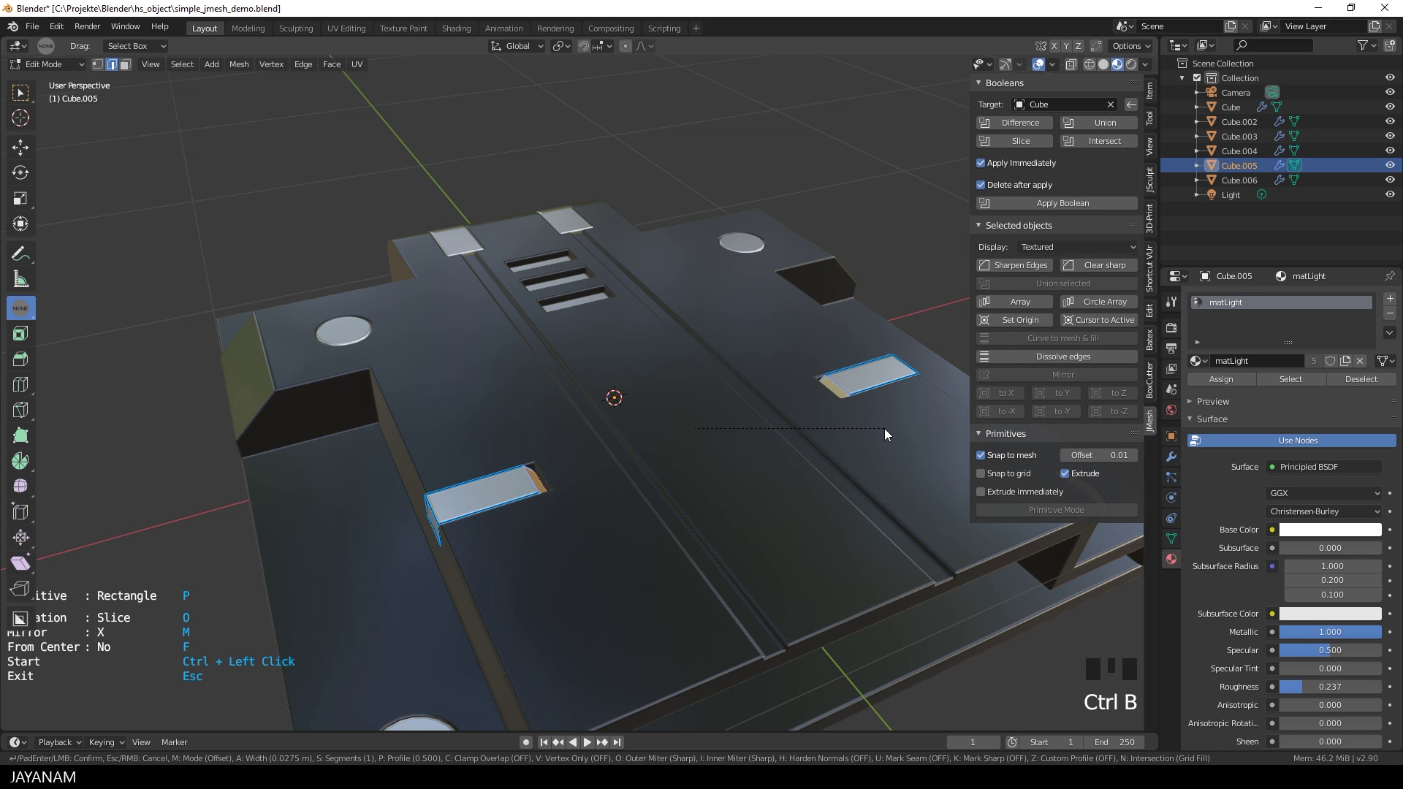
click(884, 428)
scroll(680, 478, down, 3)
middle_drag(680, 478, 748, 454)
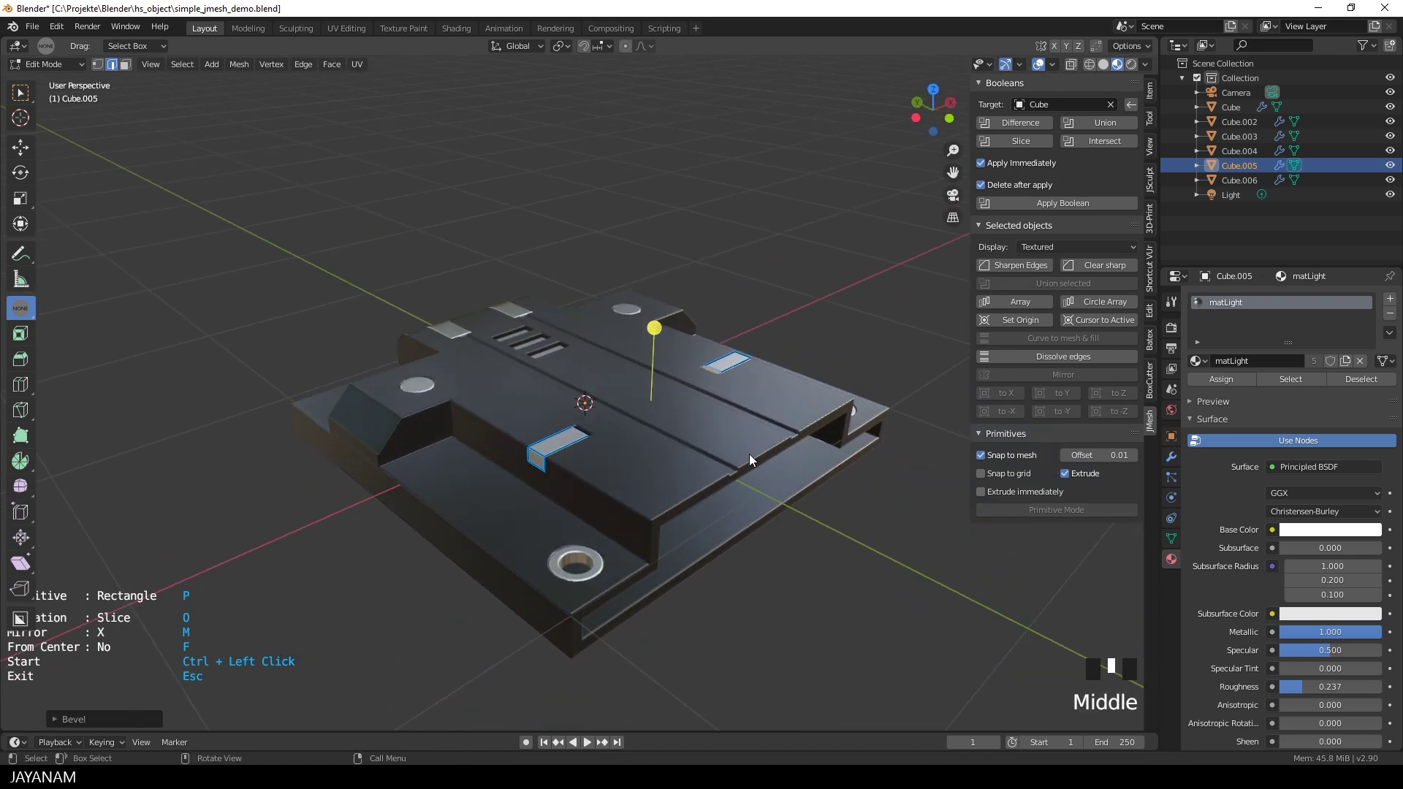
key(Tab)
click(839, 550)
- Hide the viewport sidebar and enable Ambient Occlusion and Bloom in the Eevee render settings
scroll(841, 510, down, 1)
middle_drag(830, 501, 766, 487)
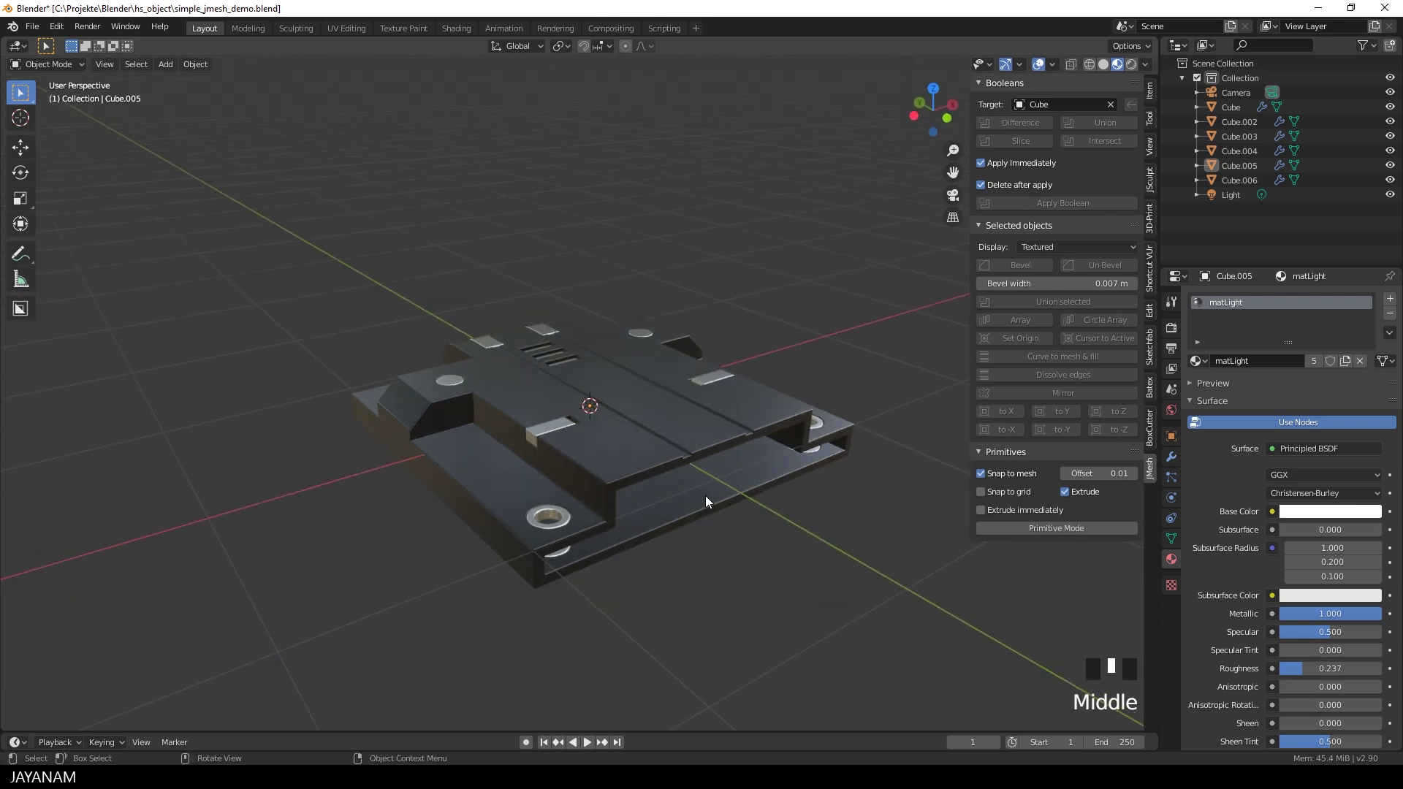
shift+middle_drag(765, 504, 734, 442)
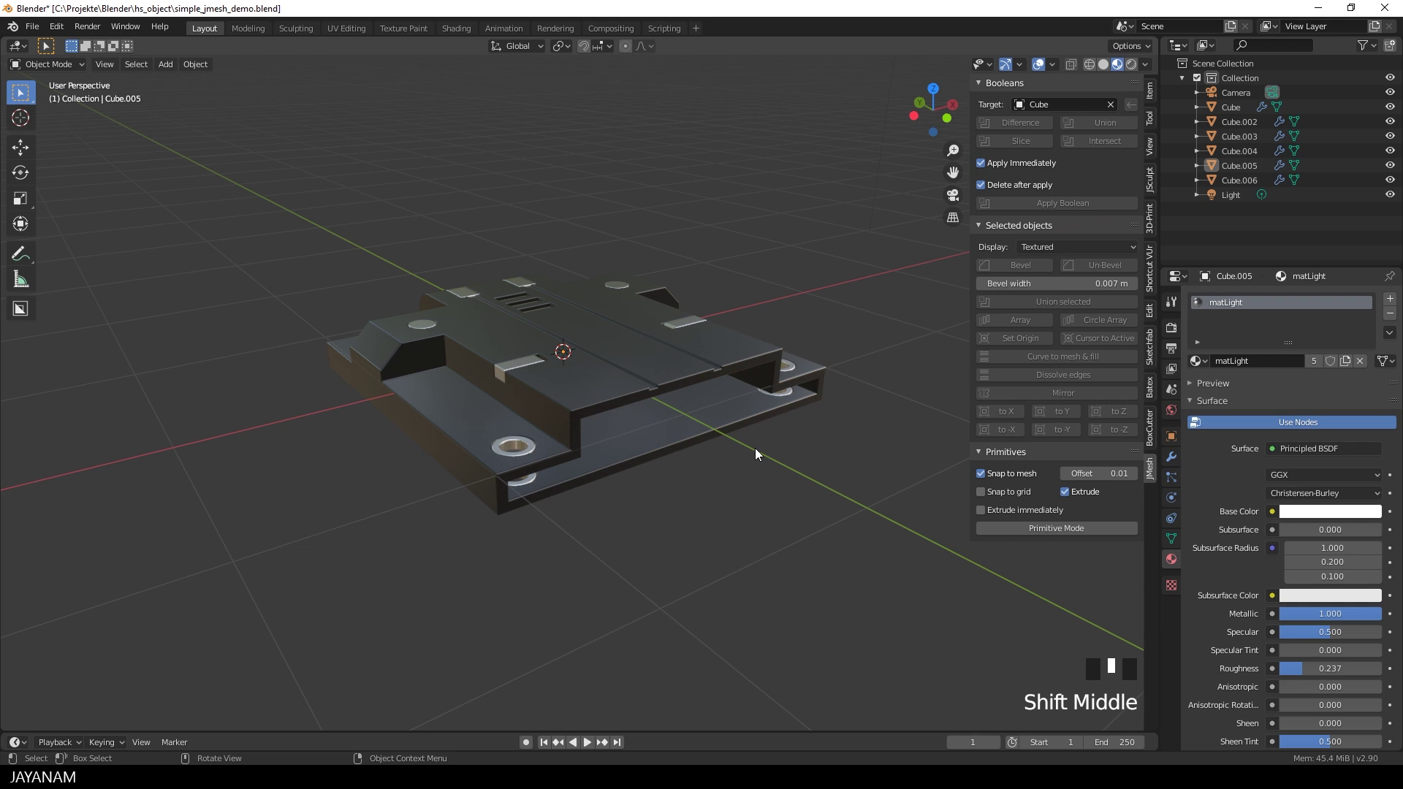
key(n)
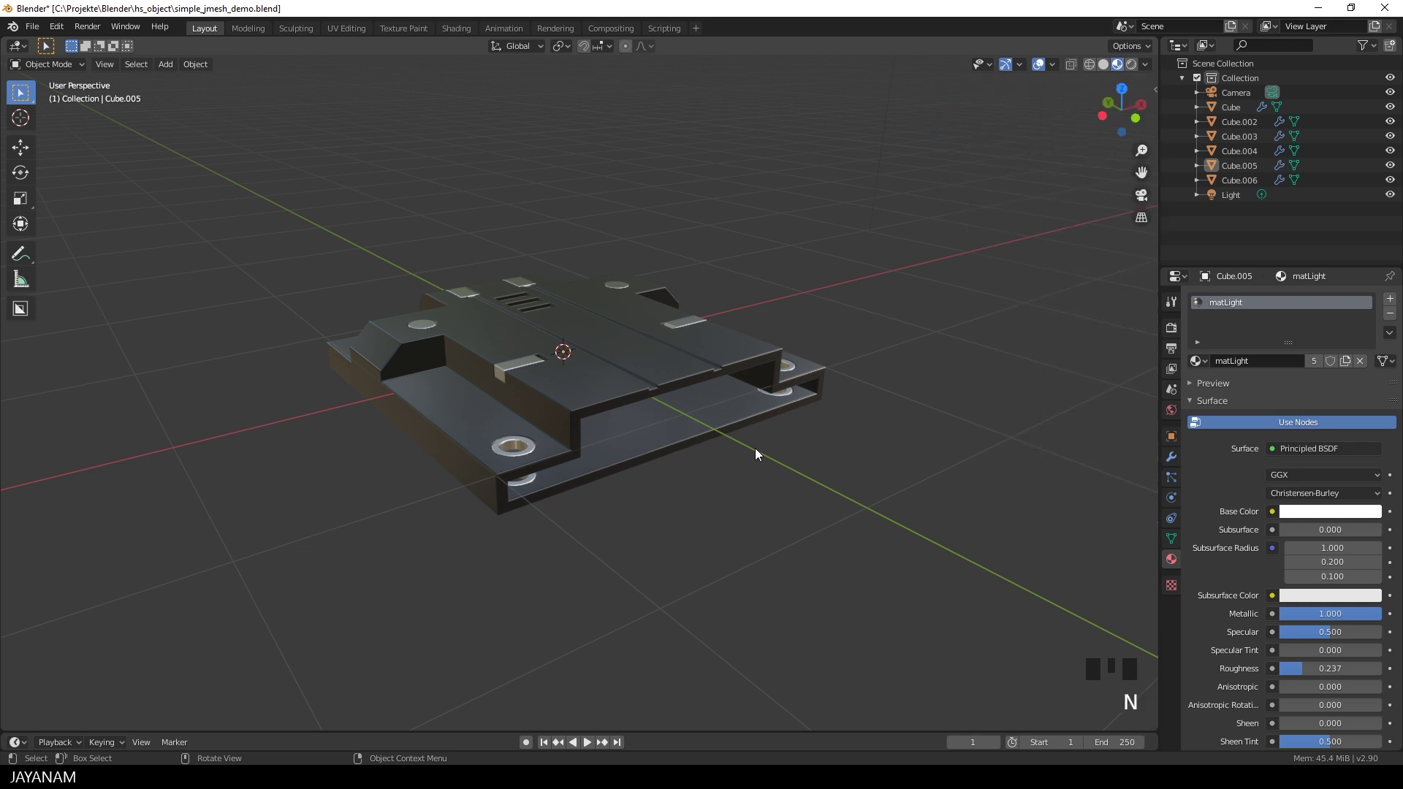
click(1172, 307)
click(1165, 328)
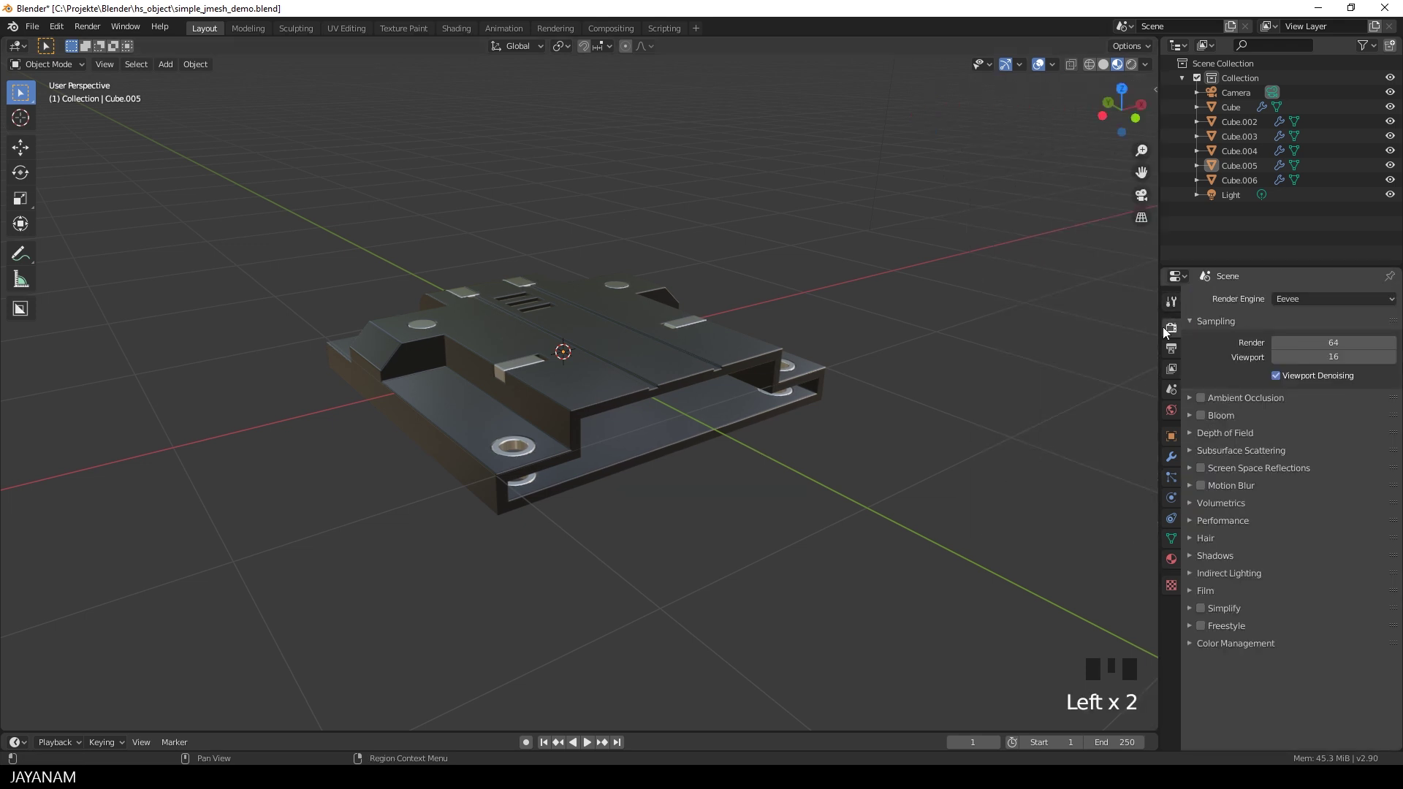
click(1201, 399)
click(1202, 415)
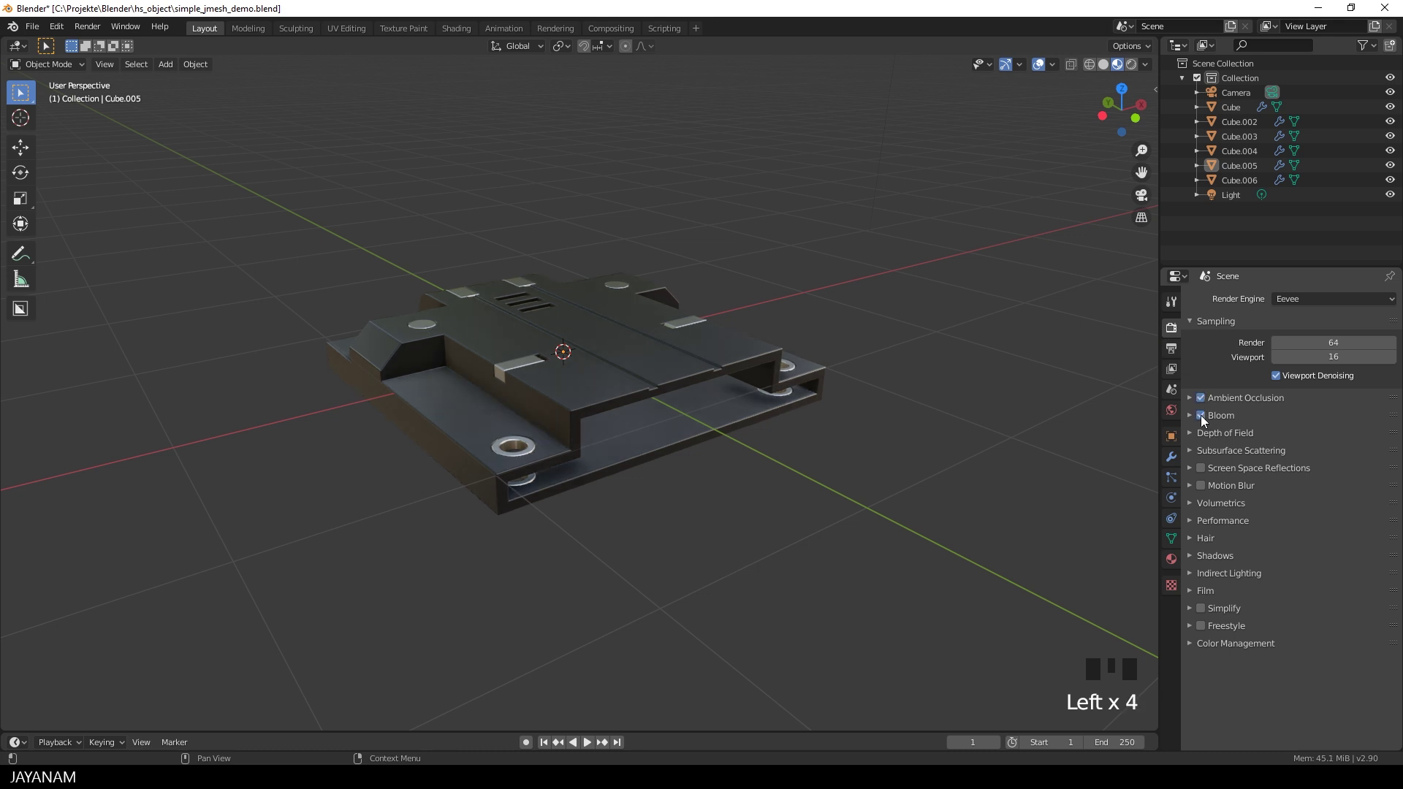
- Set both the shadow Cube Size and Cascade Size to 4096 px
click(1190, 555)
click(1297, 578)
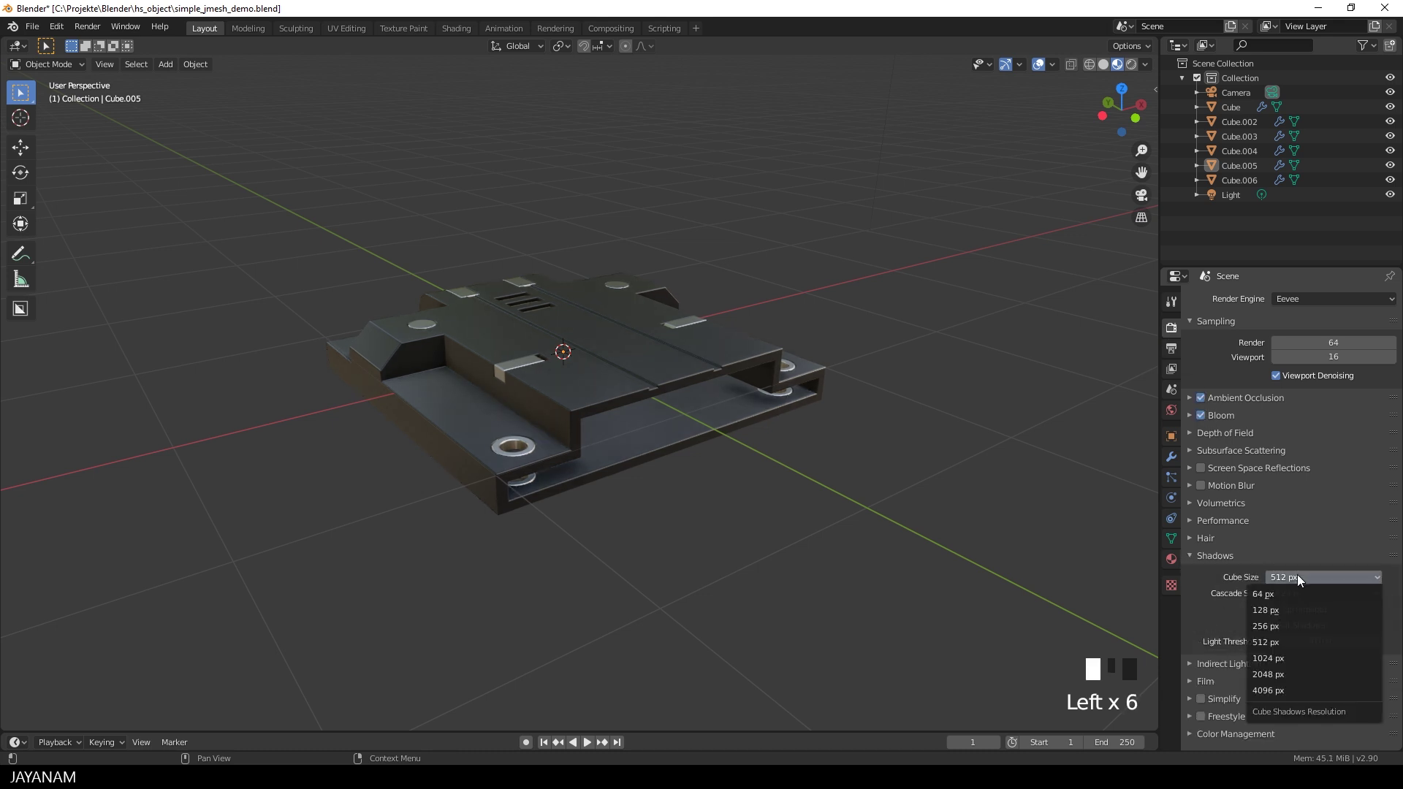
click(1287, 690)
click(1304, 593)
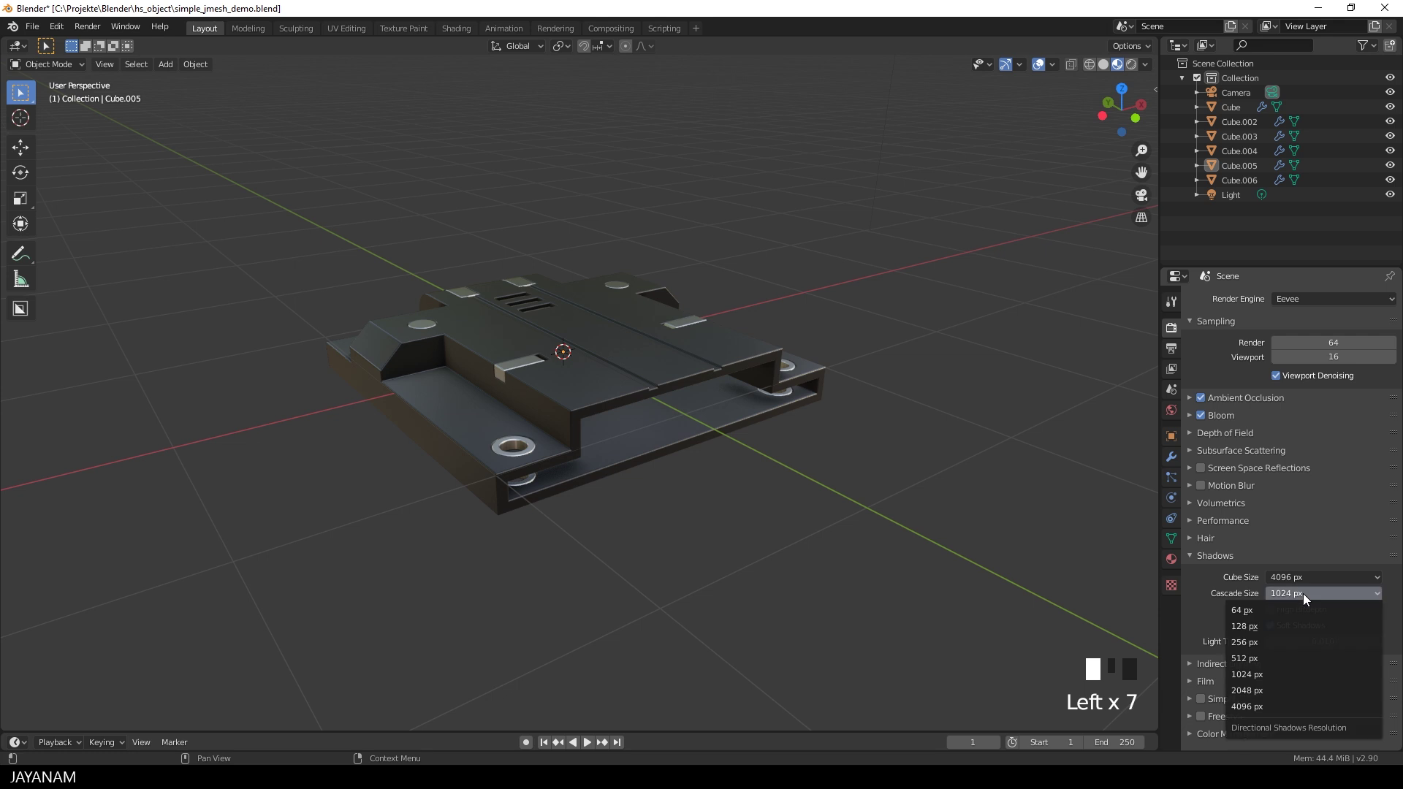
click(1271, 706)
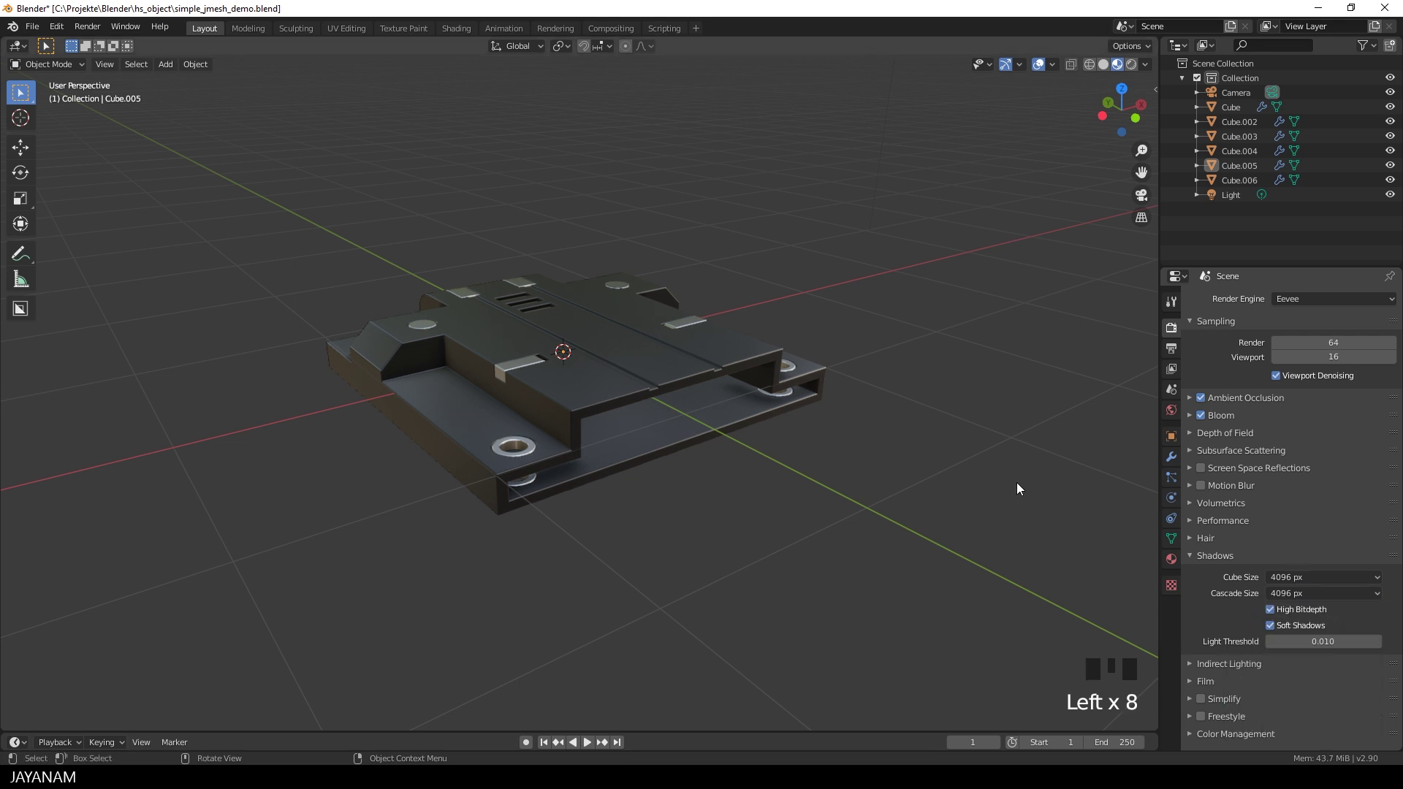
- Enable Scene Lights in the viewport shading, with lighting strength about 1.212 and environment rotation about 6.3°
middle_drag(1020, 488, 1006, 476)
click(1149, 64)
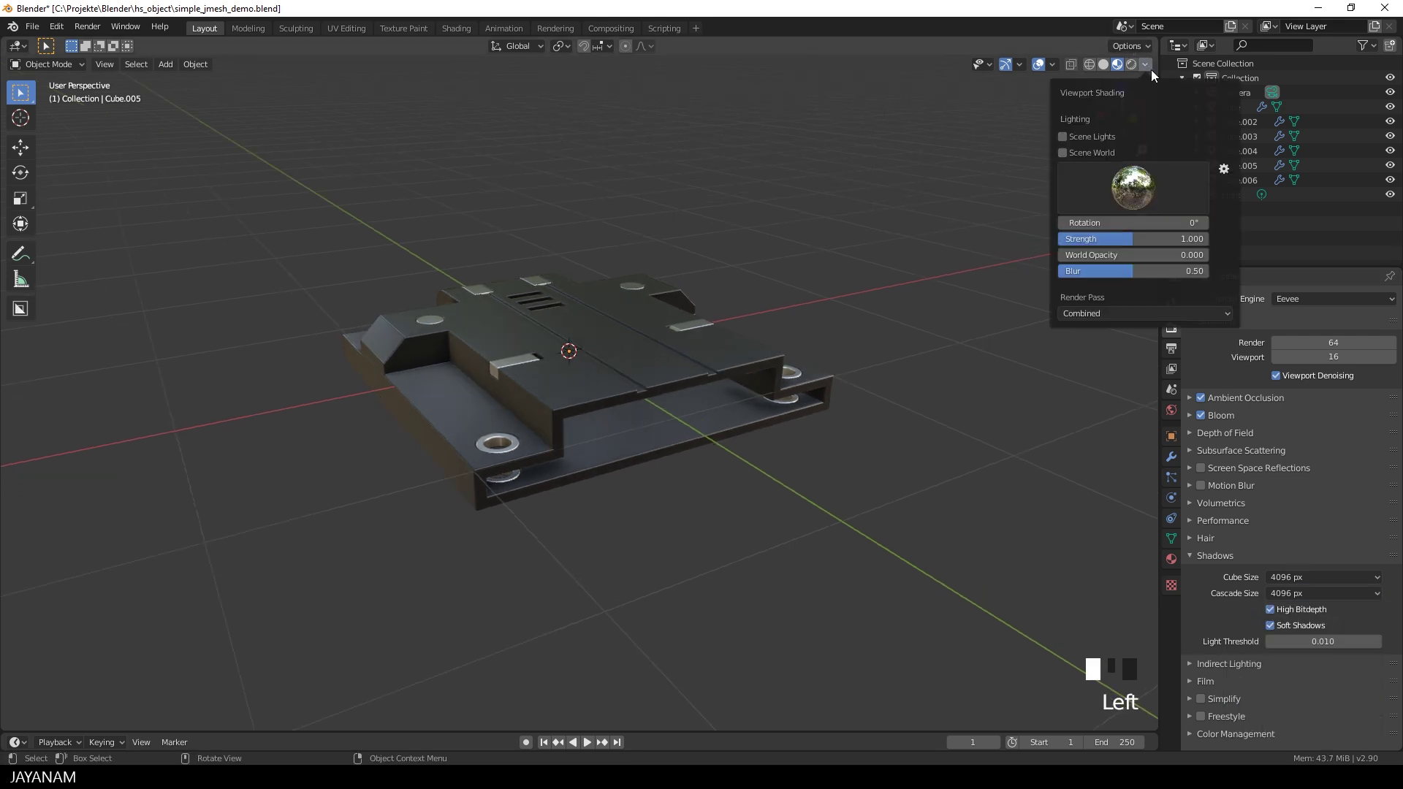
drag(1131, 250, 1149, 247)
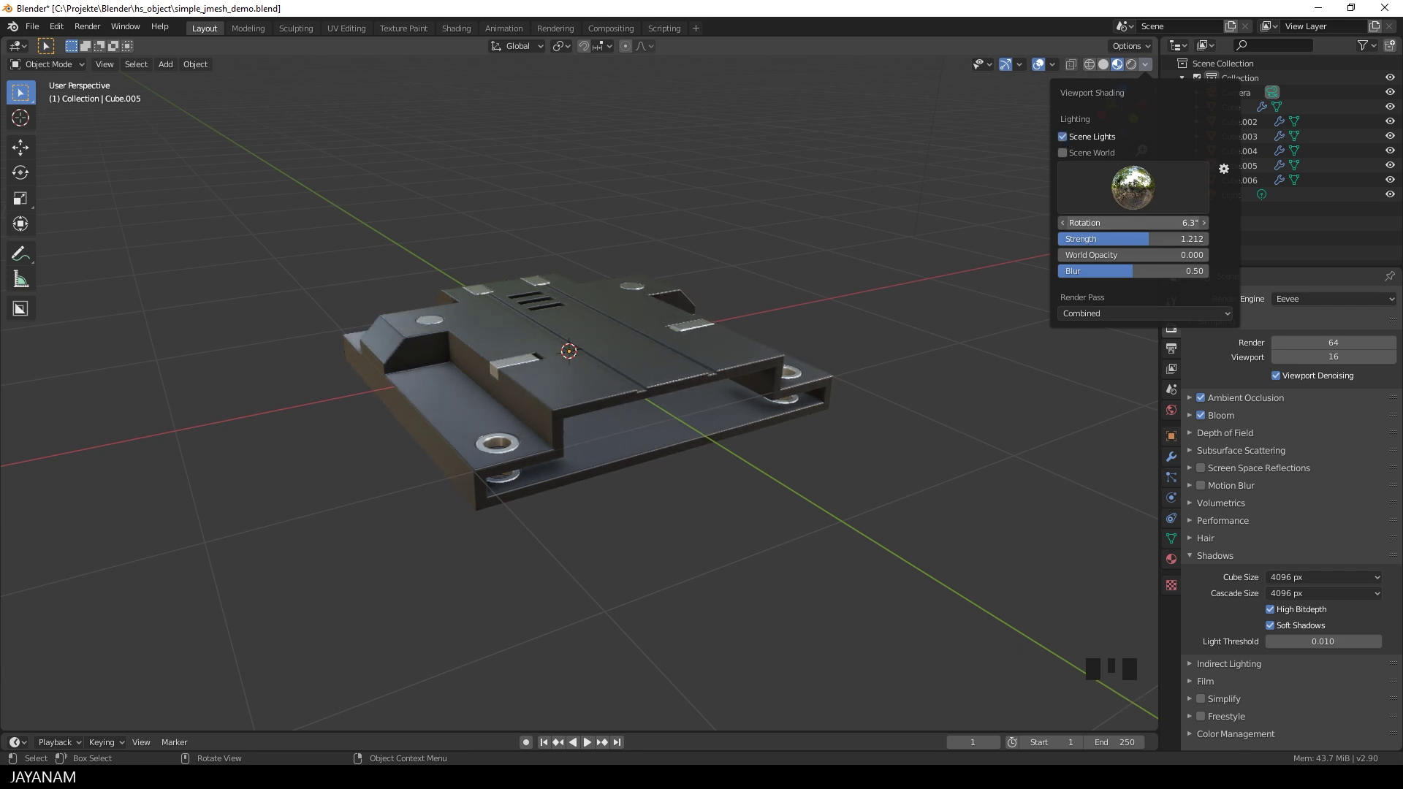
mouse_move(936, 285)
middle_down()
mouse_move(918, 272)
mouse_move(970, 204)
mouse_move(1041, 60)
mouse_move(970, 200)
middle_up()
click(1041, 60)
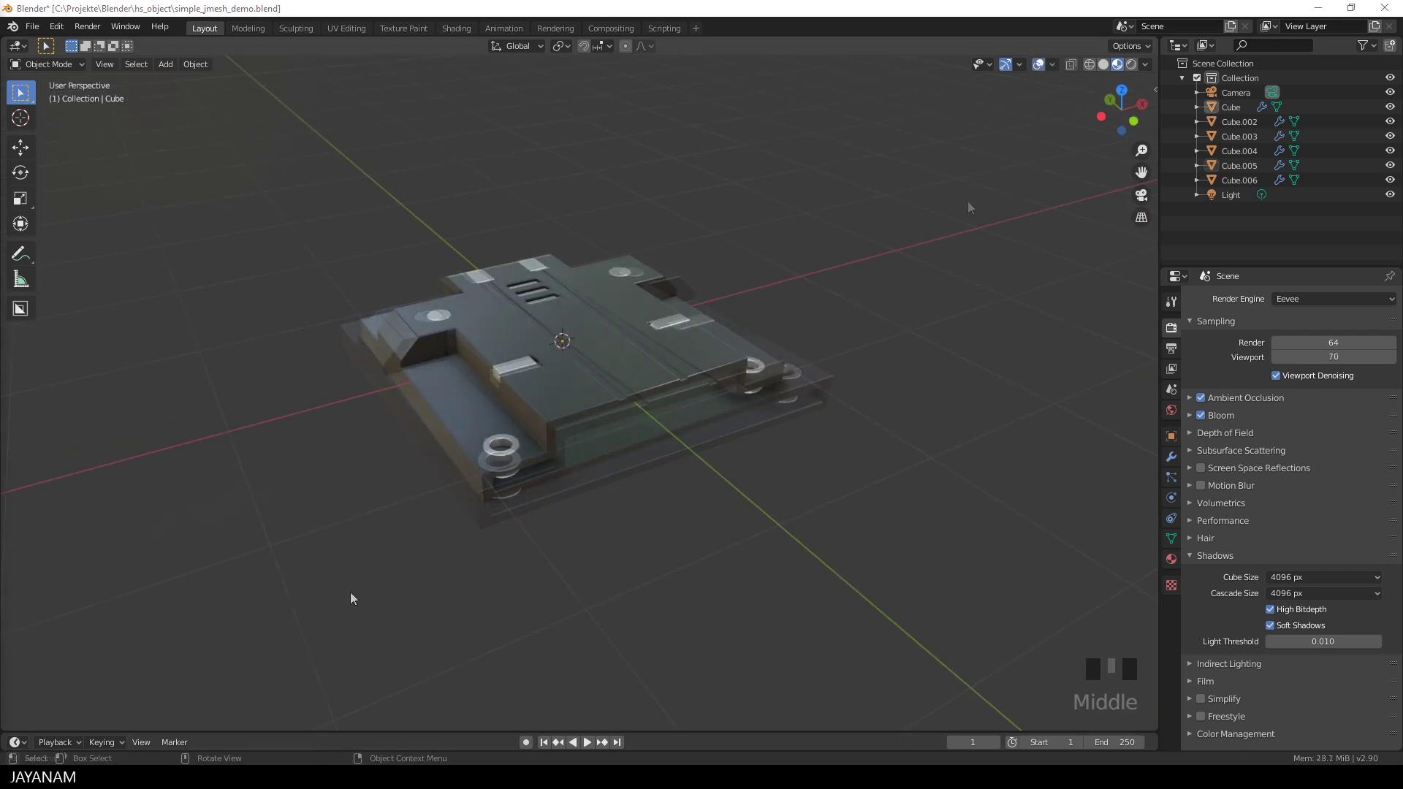
- Draw X-mirrored circular Union outlines with 24 segments and a radius of about 0.068 on the rear corner ledges in top view
alt+middle_drag(796, 282, 585, 378)
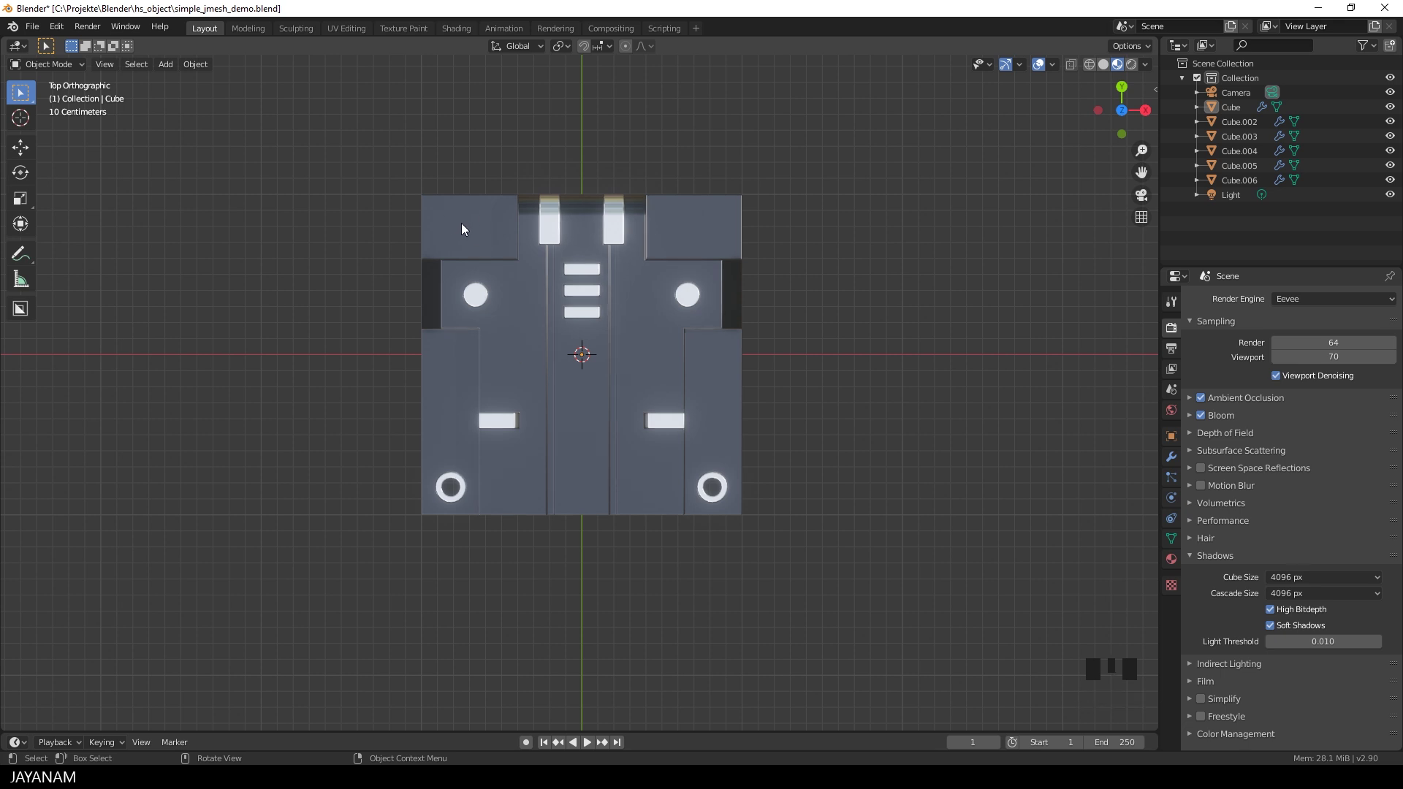
key(ctrl+shift+p)
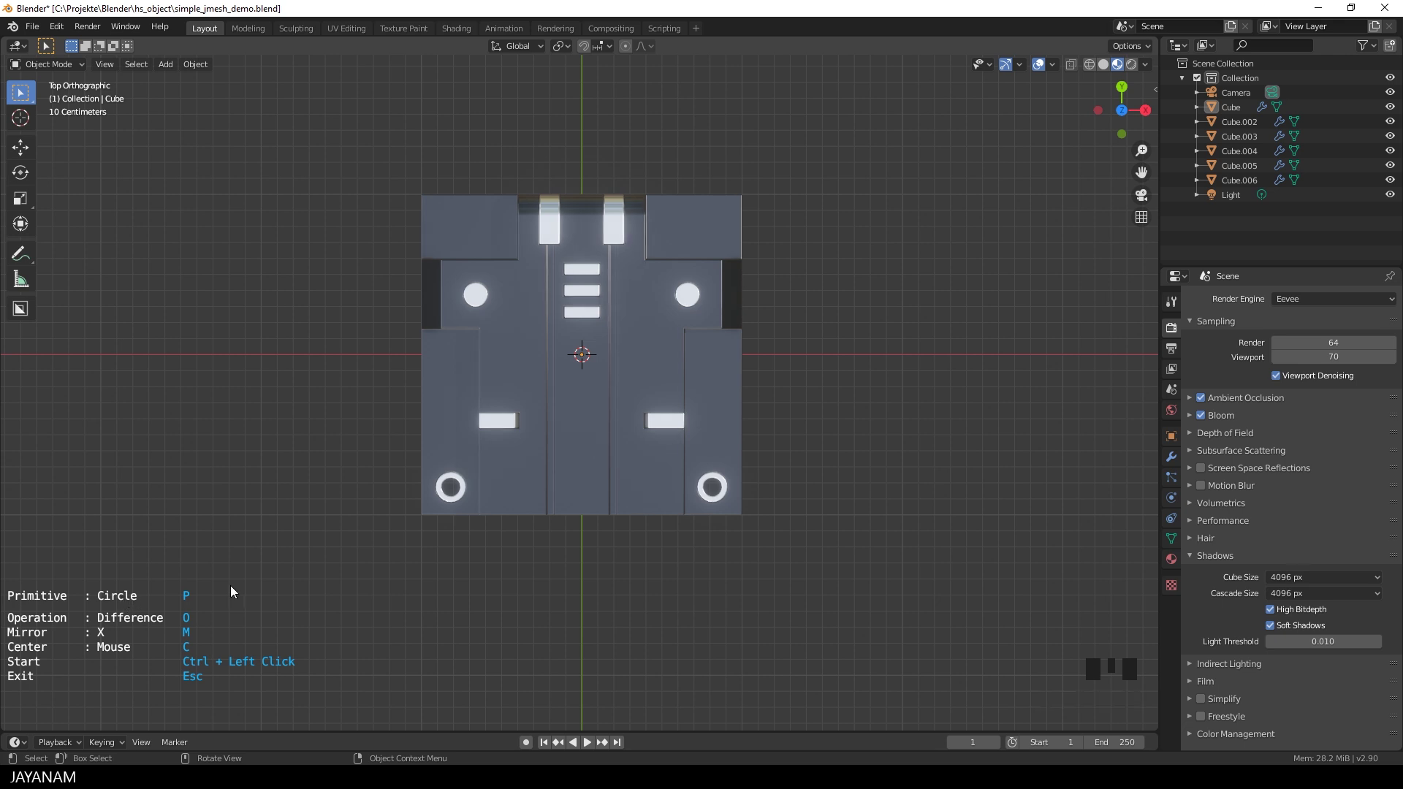
key(o)
key(ctrl)
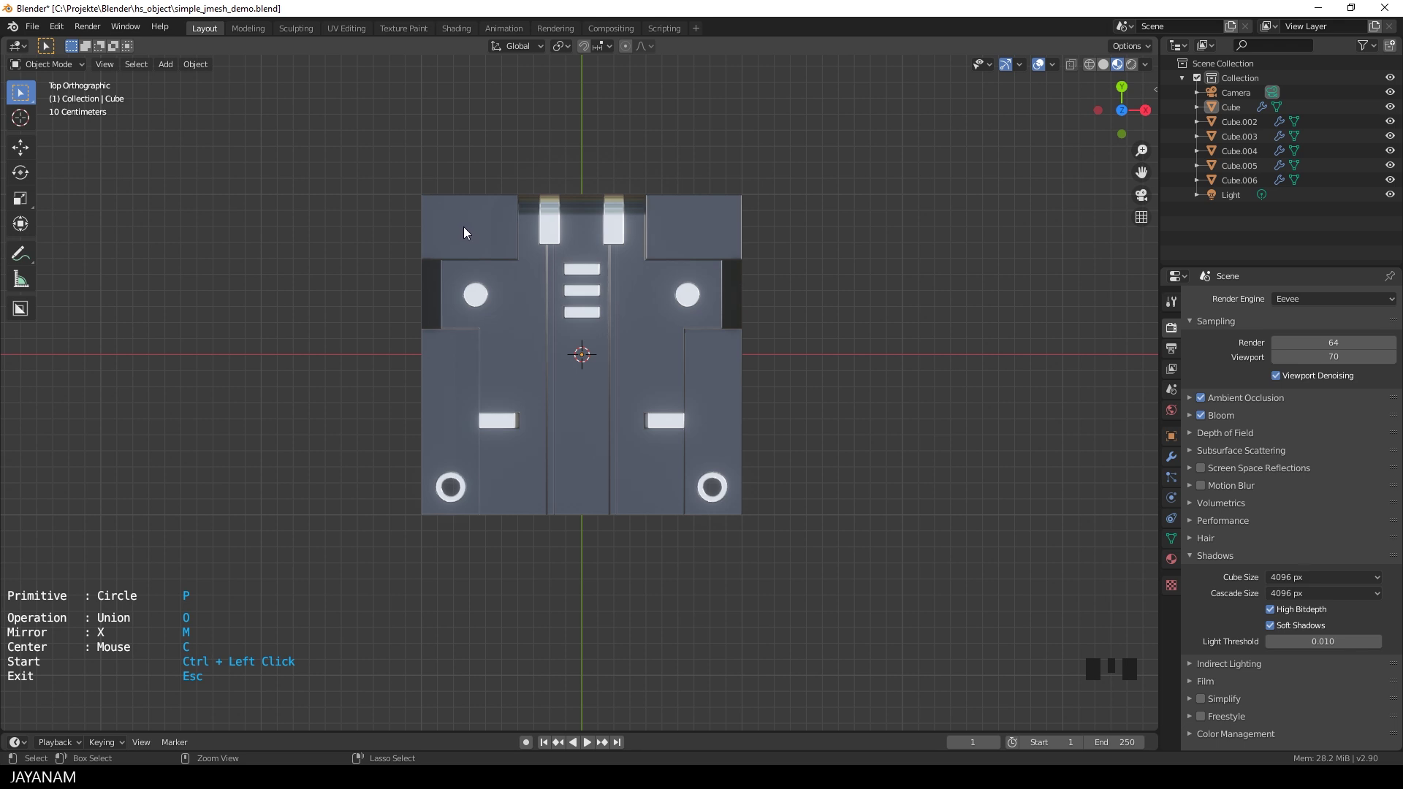
ctrl+click(464, 228)
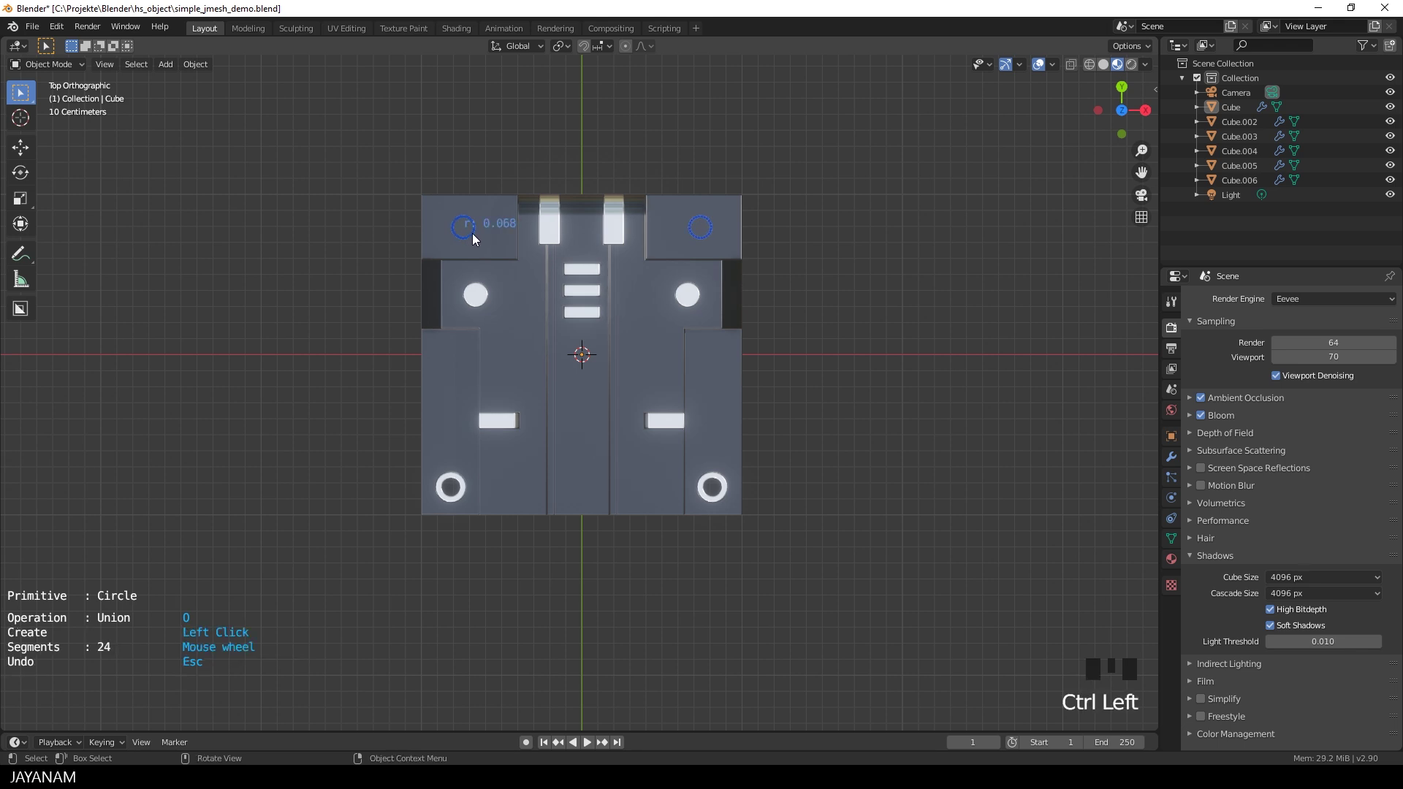
click(473, 233)
- Raise the two circles to just below the body's top surface in left view and extrude them down past its underside
middle_drag(514, 423, 700, 263)
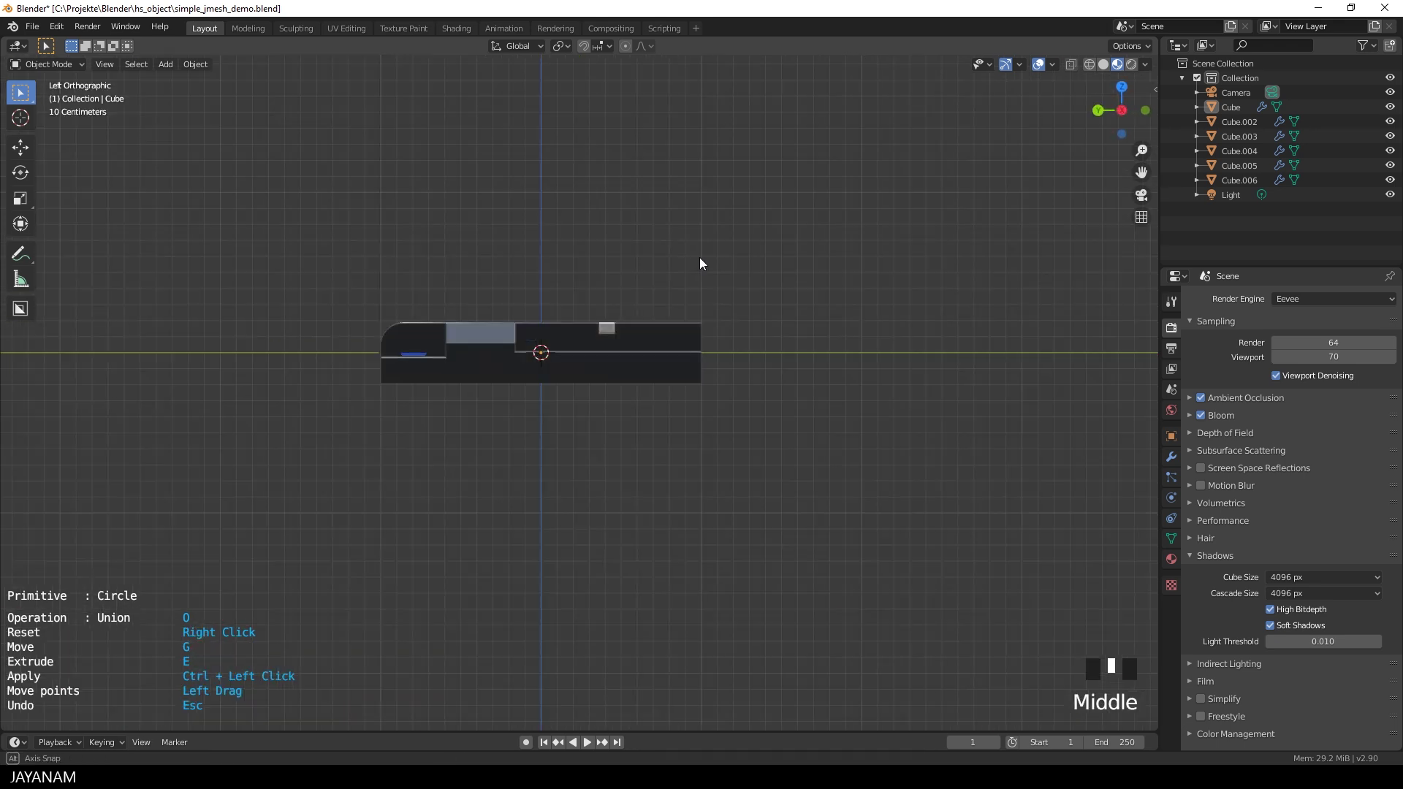
key(g)
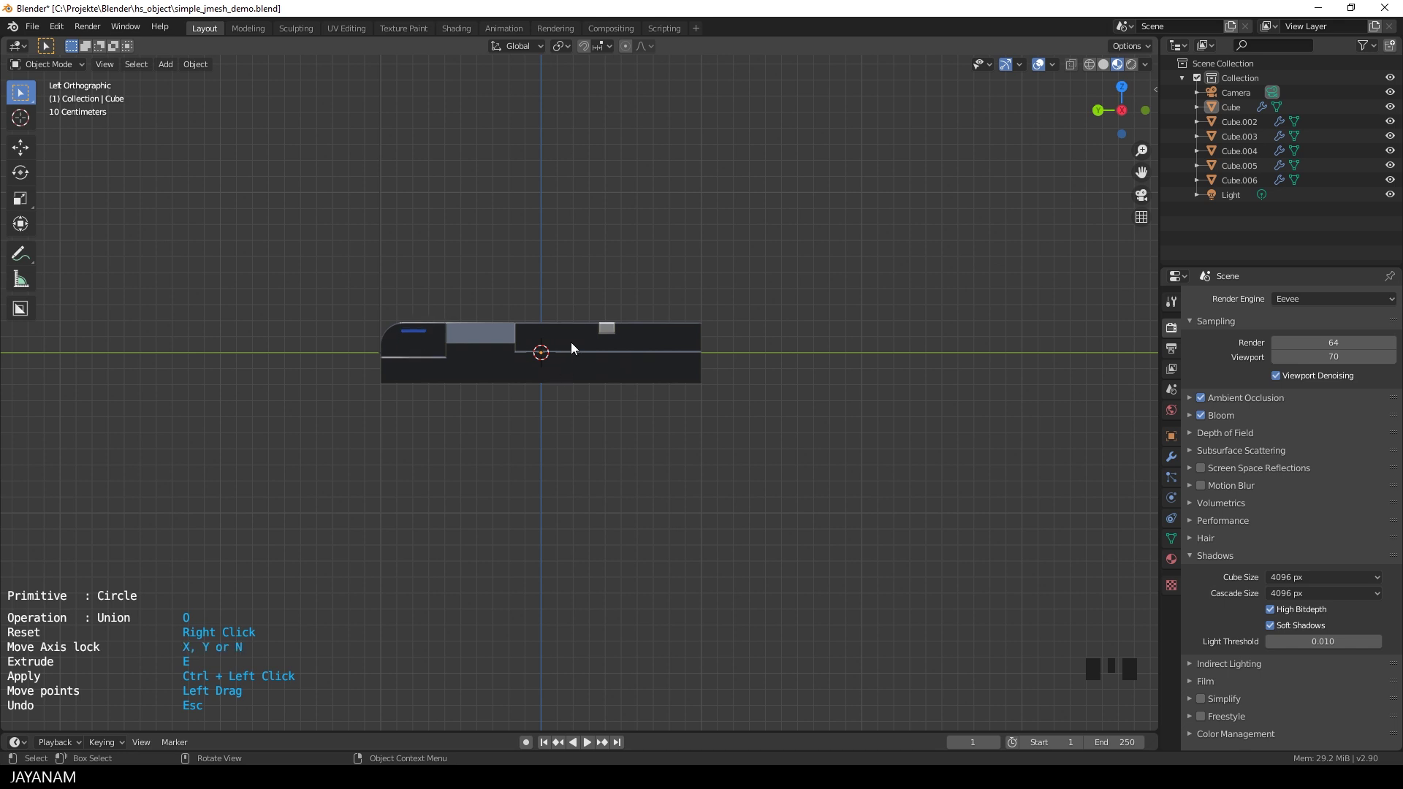
click(571, 343)
key(e)
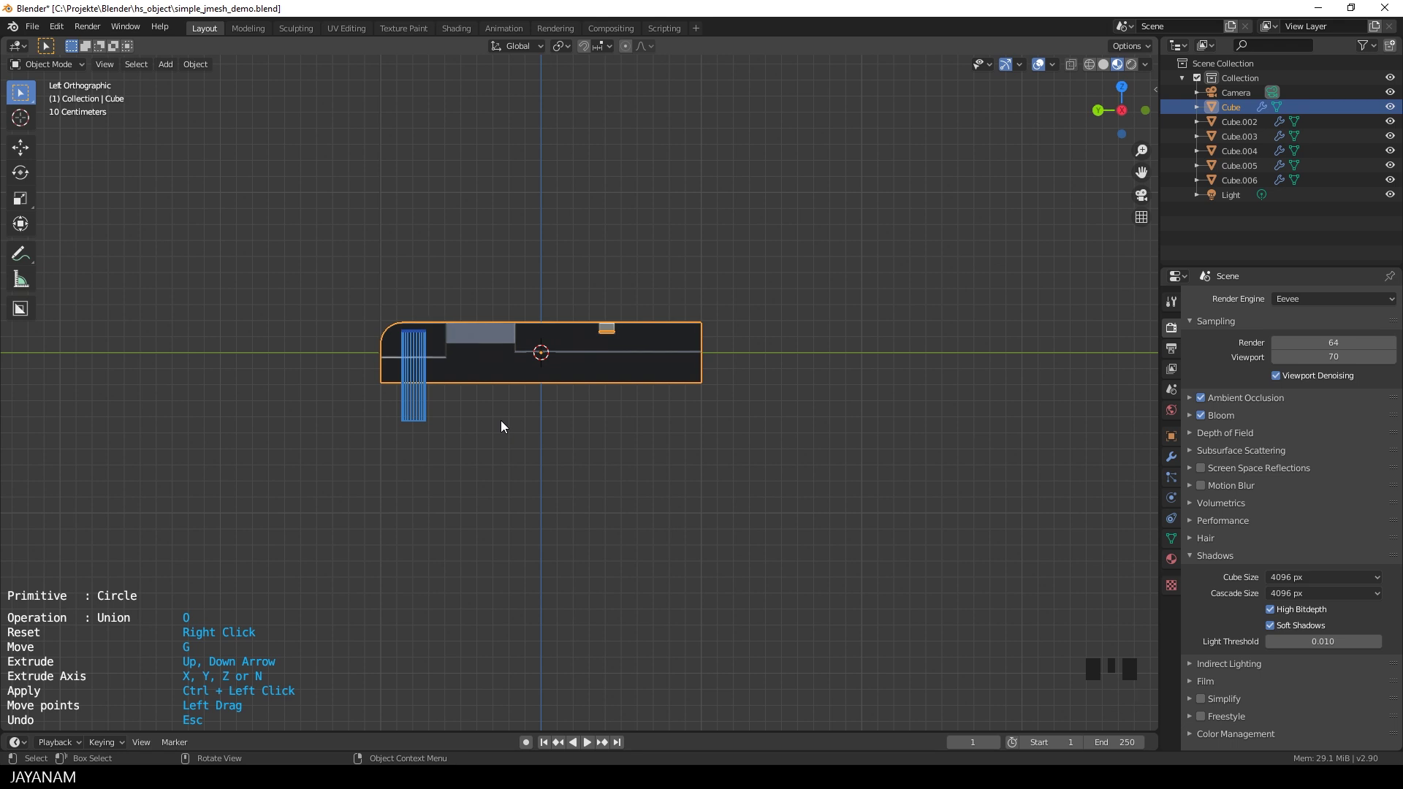
click(501, 419)
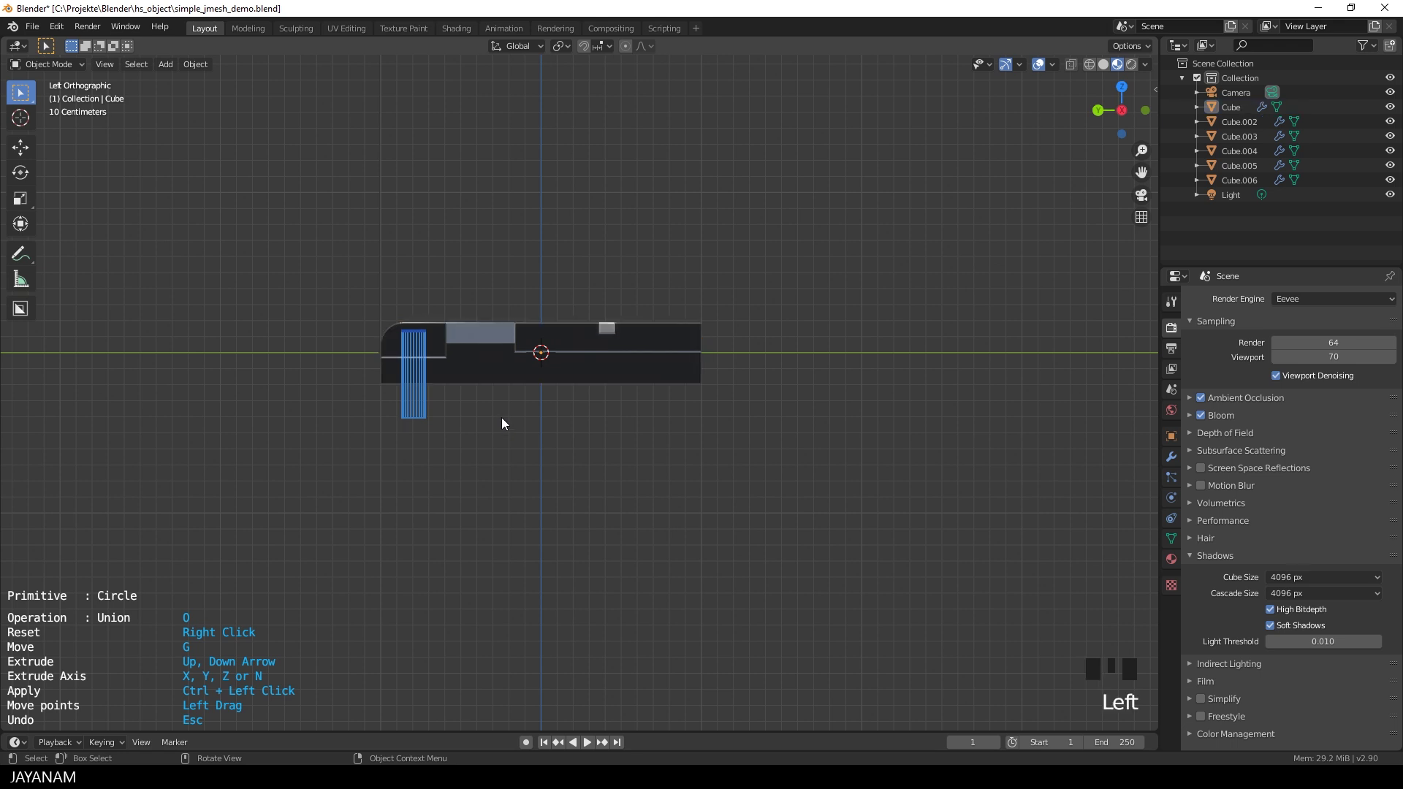
- Apply the mirrored circular Union to join the two extruded cylinders to the body at the rear corner ledges
scroll(541, 376, down, 2)
middle_drag(541, 375, 488, 336)
ctrl+click(409, 341)
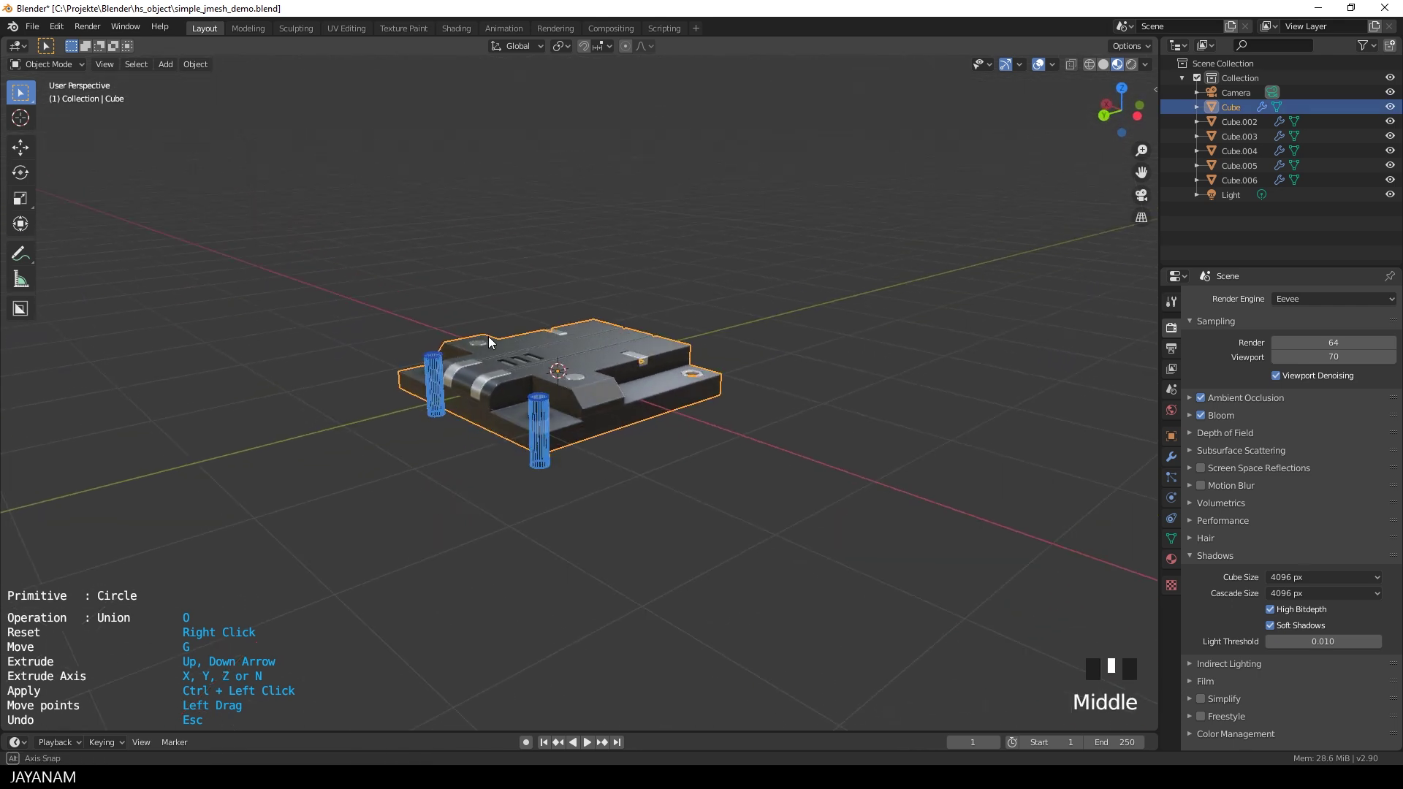
scroll(577, 440, up, 6)
middle_drag(576, 434, 579, 366)
- Draw X-mirrored circular Difference outlines with 24 segments and a radius of about 0.045 inside the two rear cylinders in top view
scroll(593, 436, down, 5)
scroll(574, 367, up, 4)
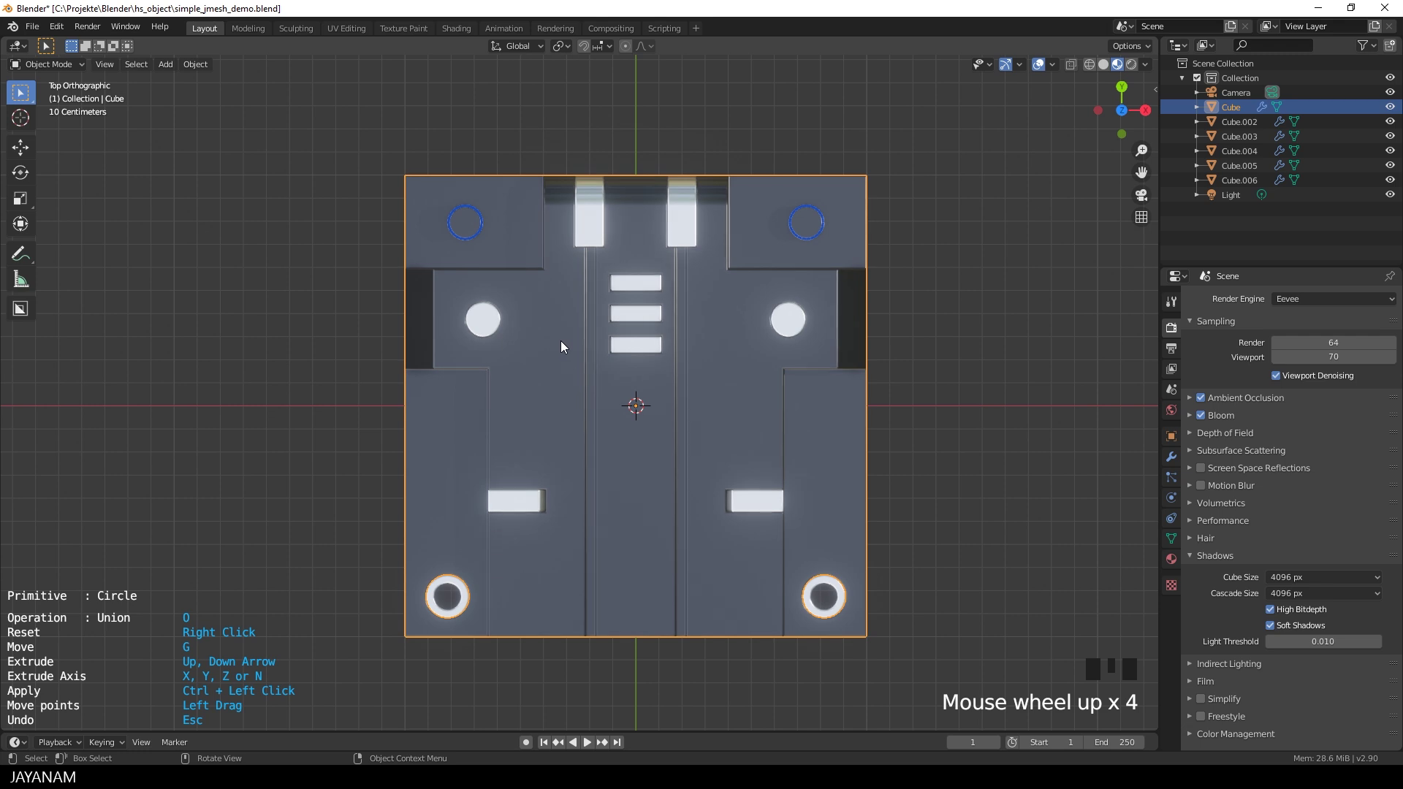
key(o)
key(o)
key(o)
key(o)
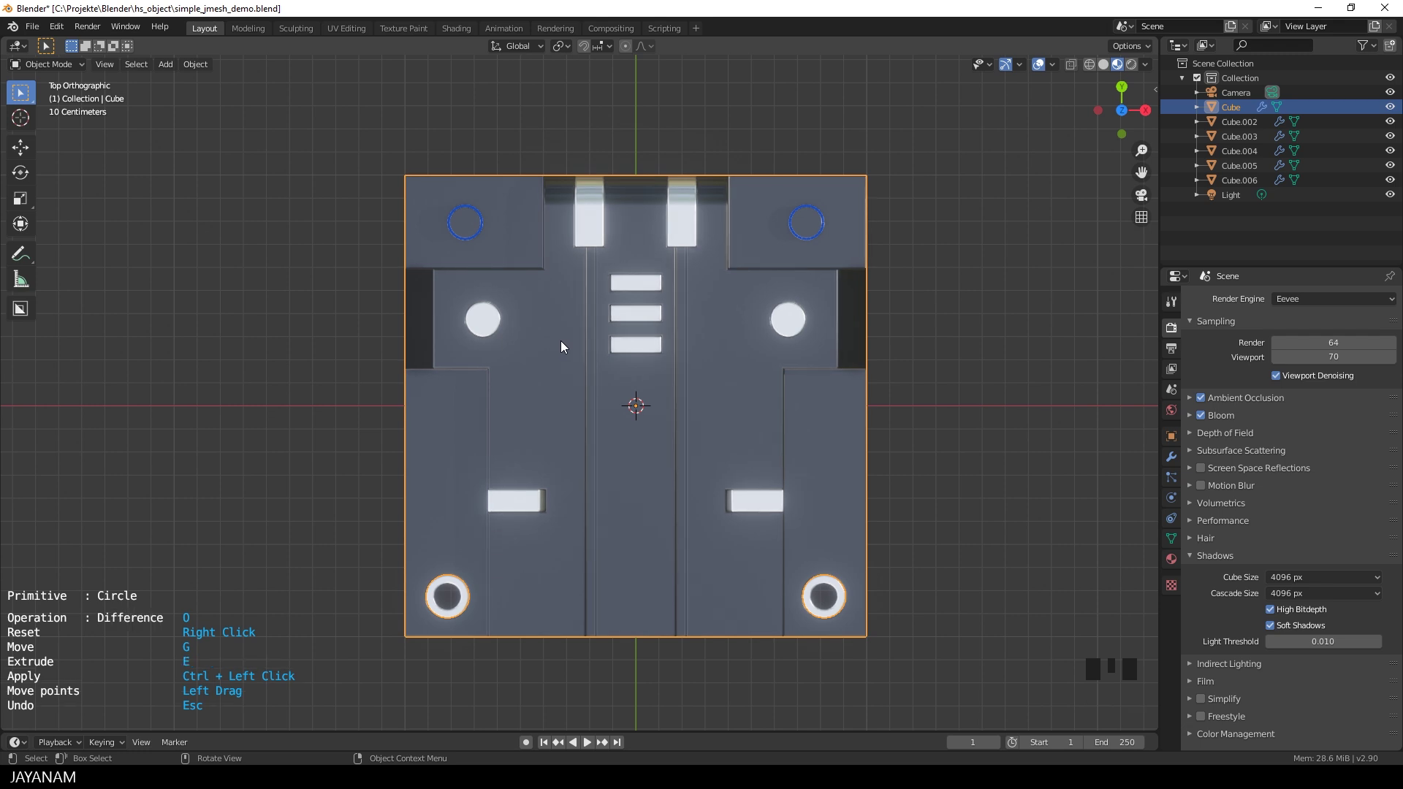
ctrl+click(498, 248)
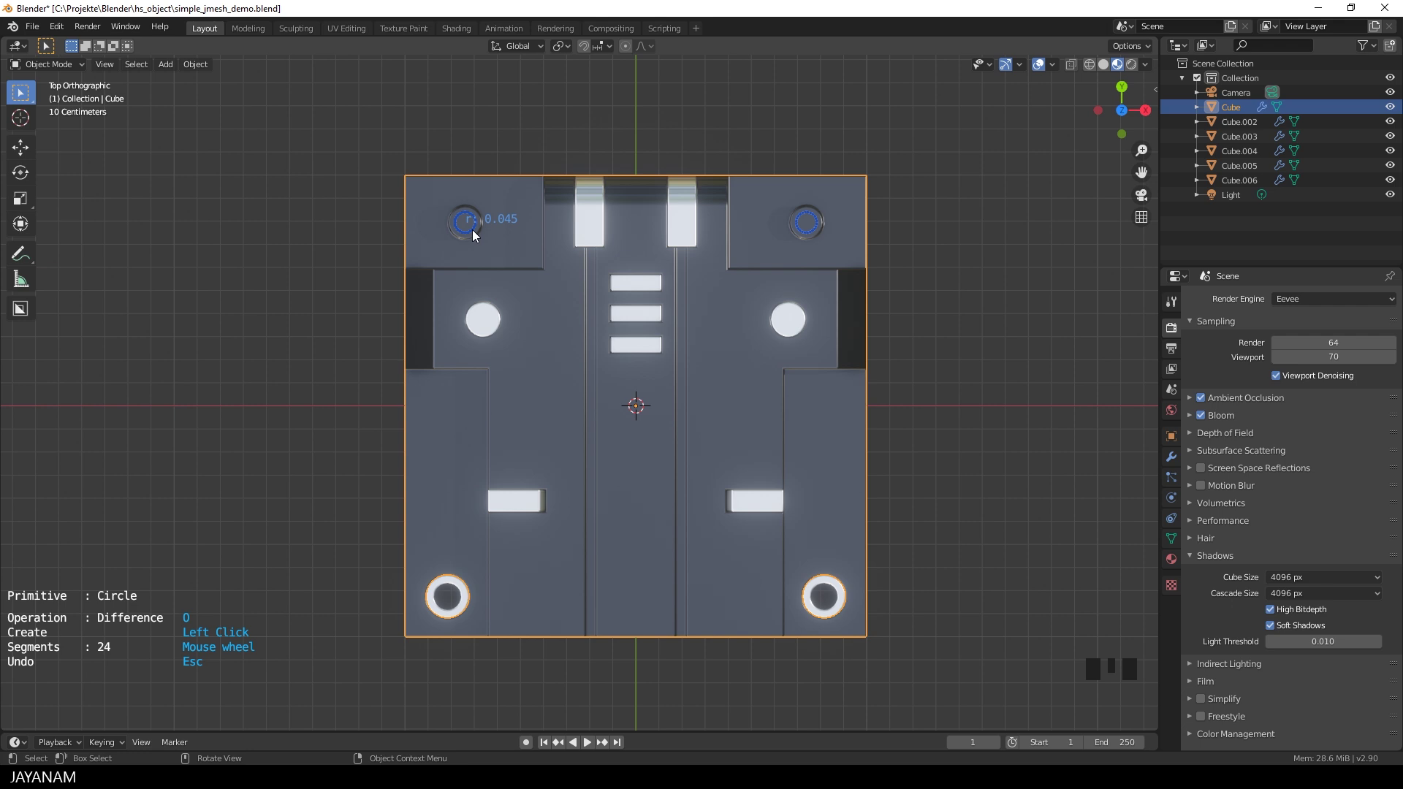
click(472, 230)
- Raise the smaller circles to the body's top surface in left view and cut them down through the full height of the cylinders
middle_drag(472, 233, 582, 238)
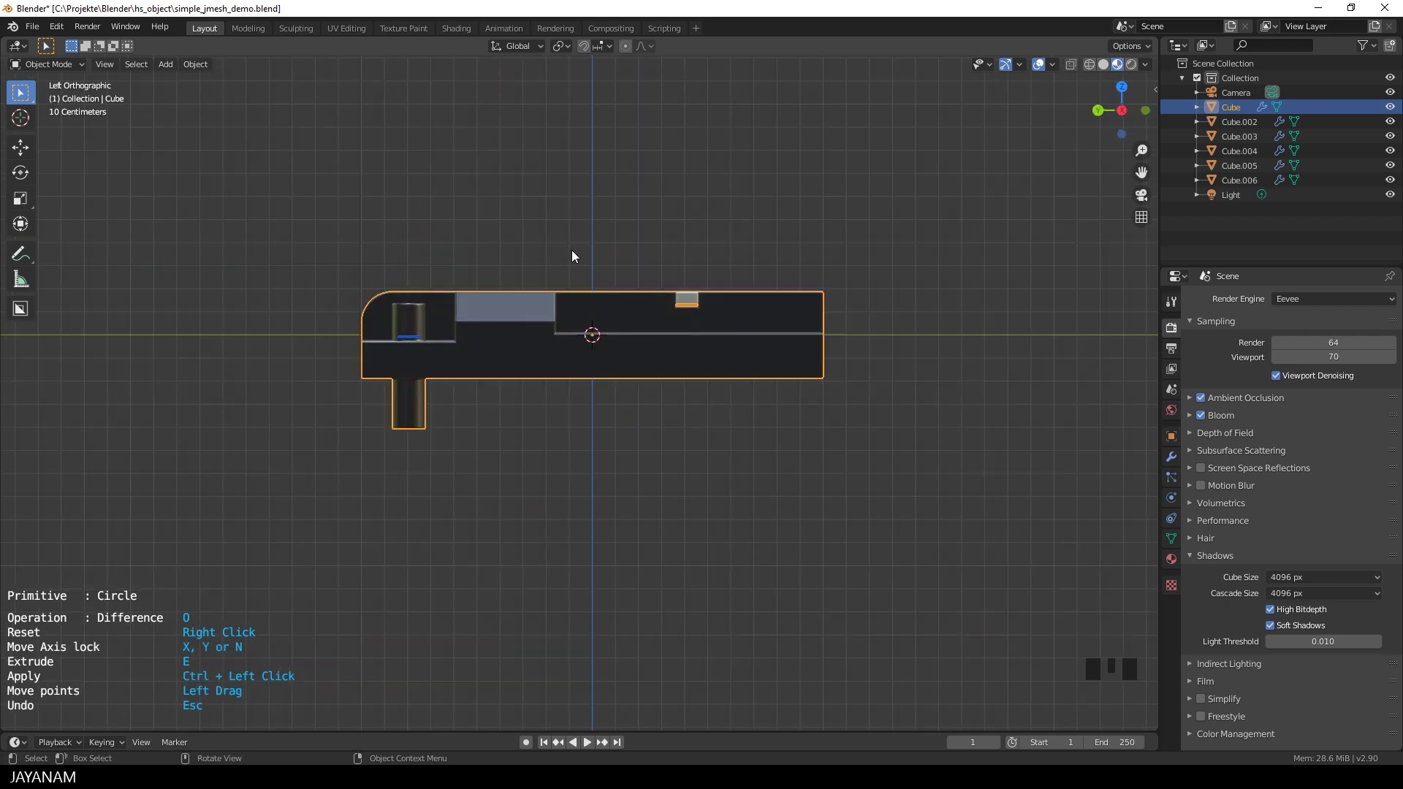
click(579, 209)
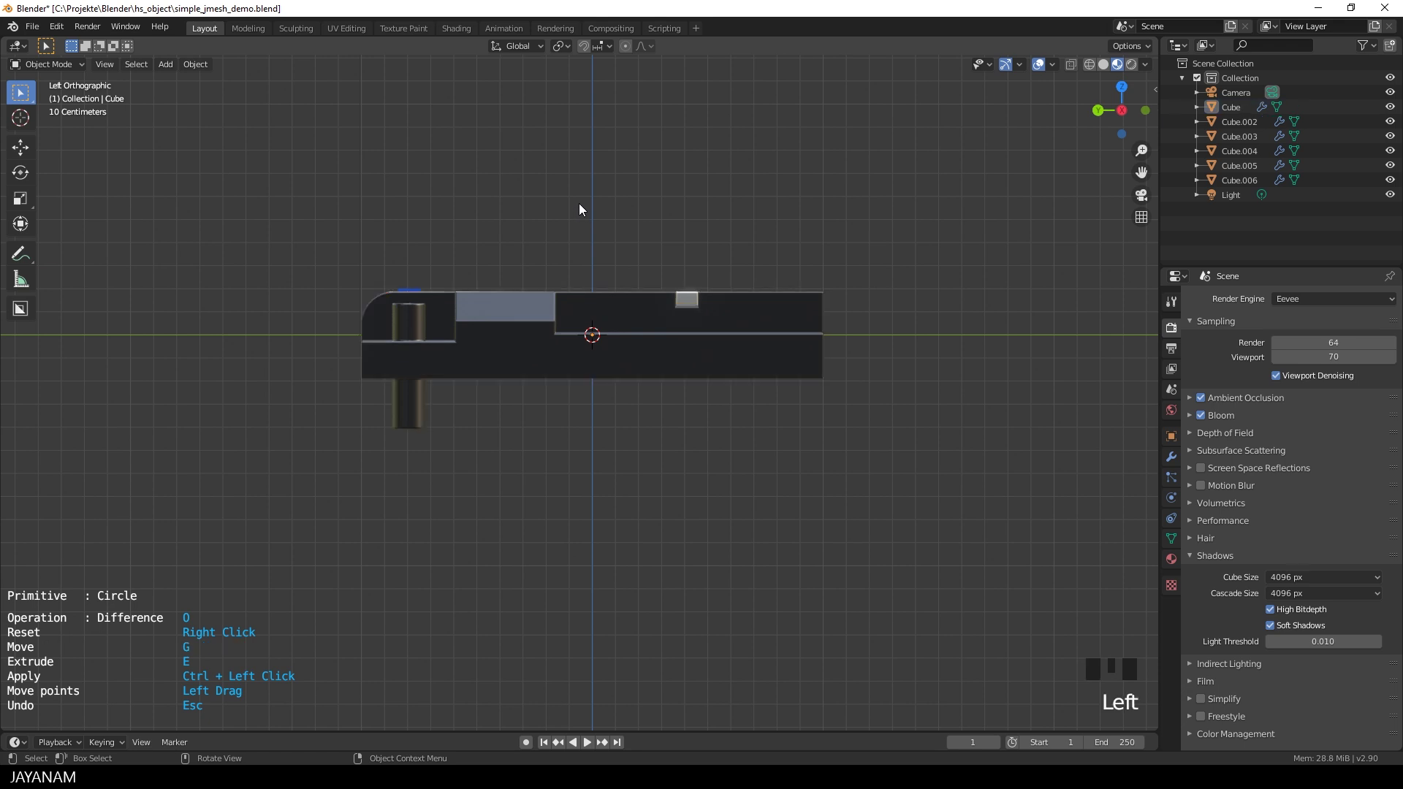
click(585, 479)
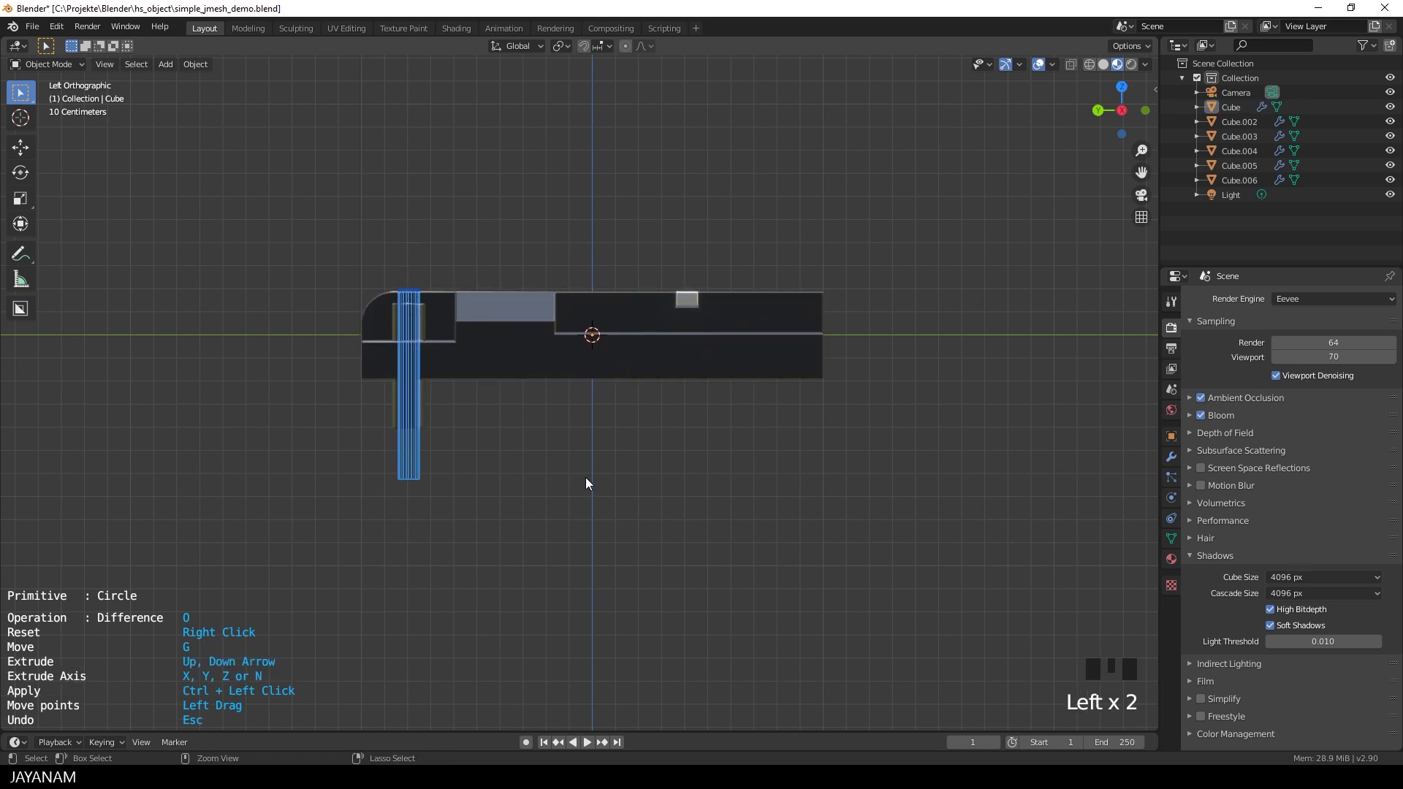
ctrl+click(585, 476)
middle_drag(603, 453, 595, 399)
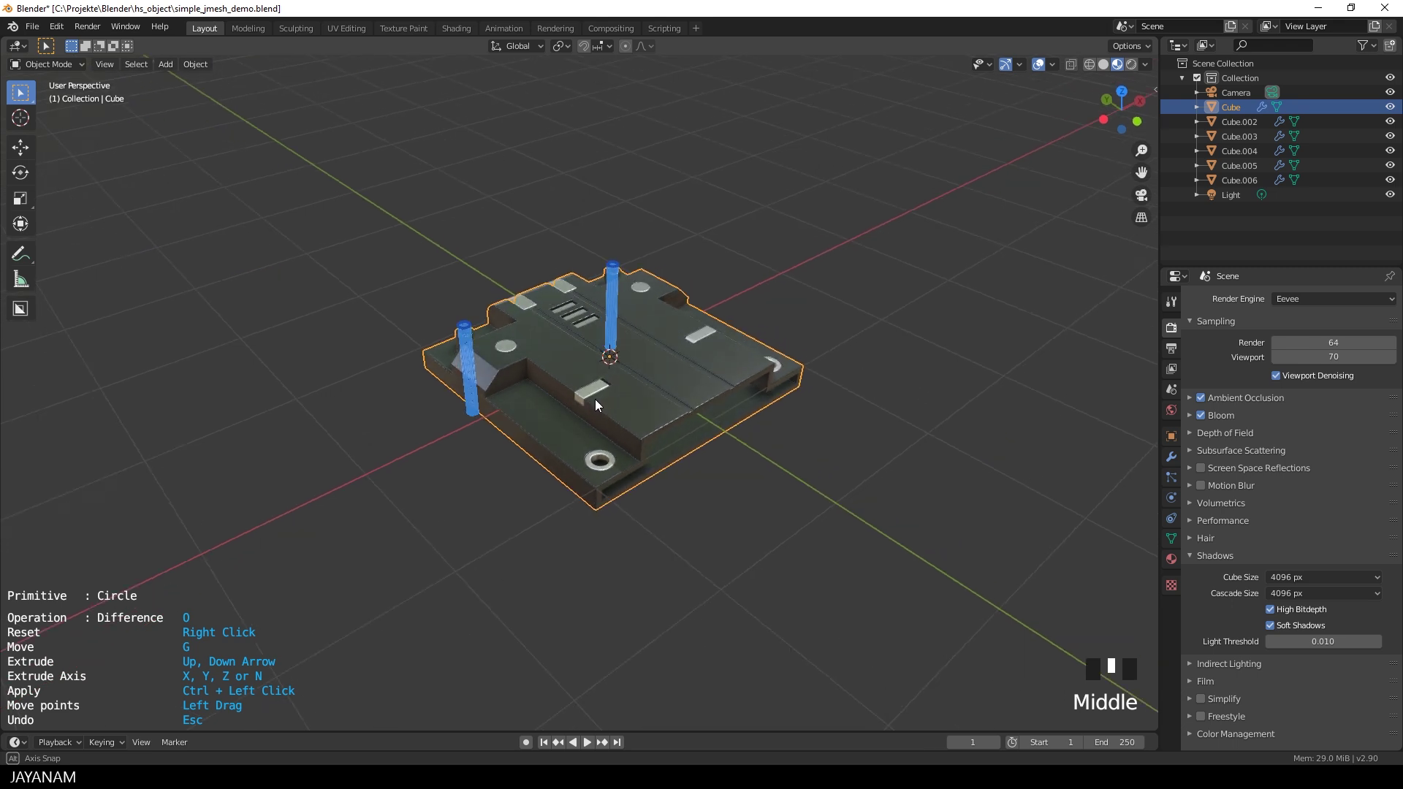
key(Escape)
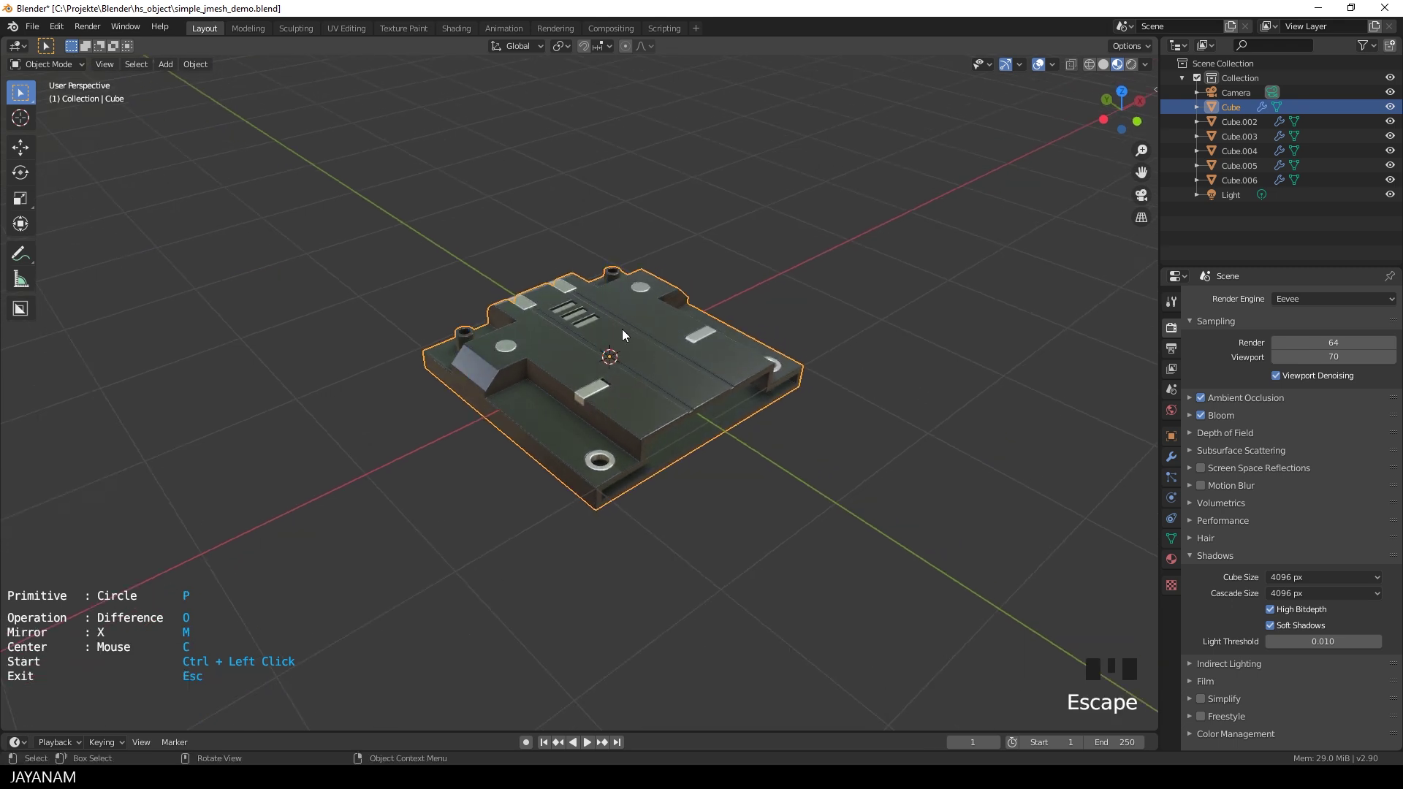
- Hide the viewport gizmos and overlays, and view the finished model from several sides
scroll(573, 338, up, 3)
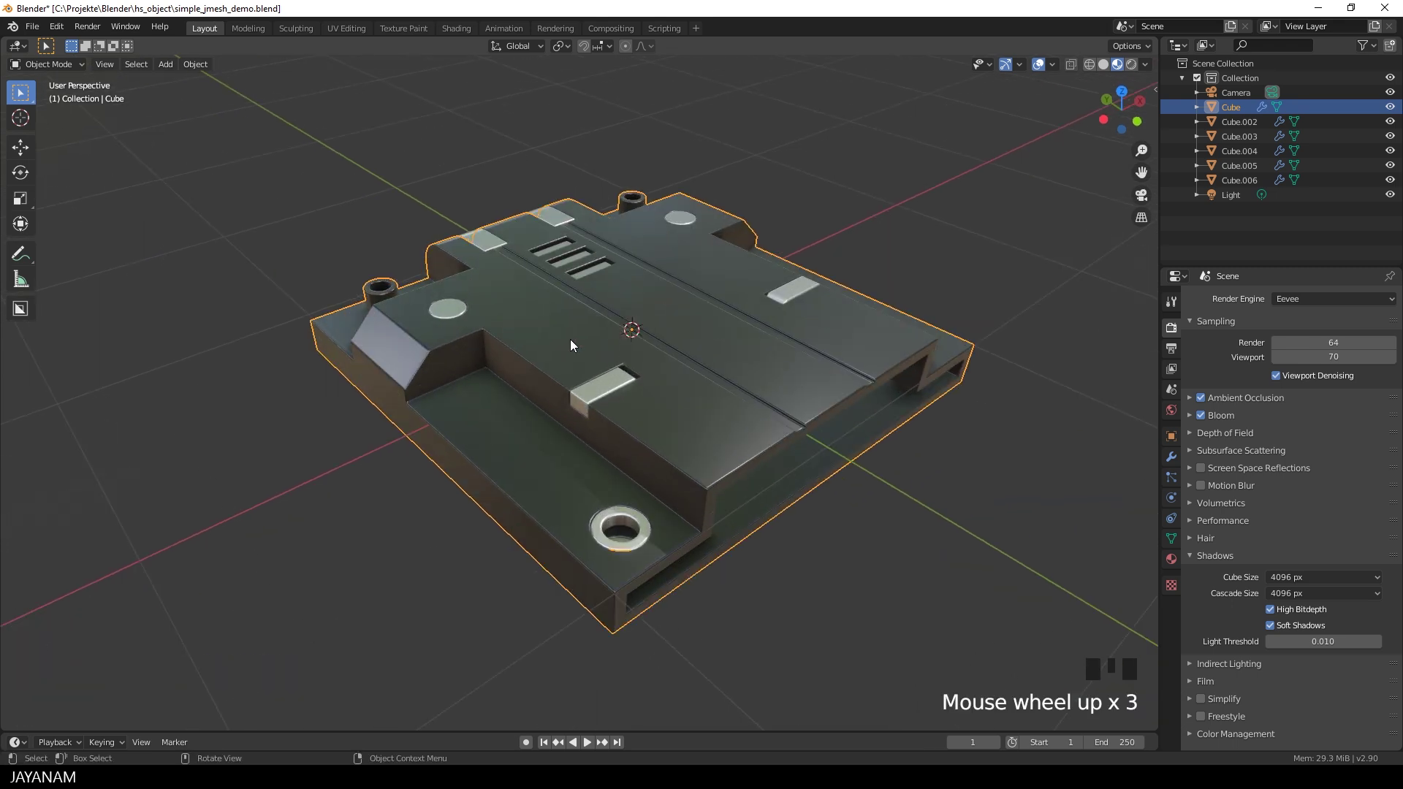
click(1002, 65)
click(1039, 64)
scroll(695, 331, down, 1)
mouse_move(695, 331)
middle_down()
mouse_move(631, 353)
mouse_move(736, 371)
mouse_move(796, 353)
mouse_move(731, 343)
middle_up()
middle_drag(533, 314, 687, 309)
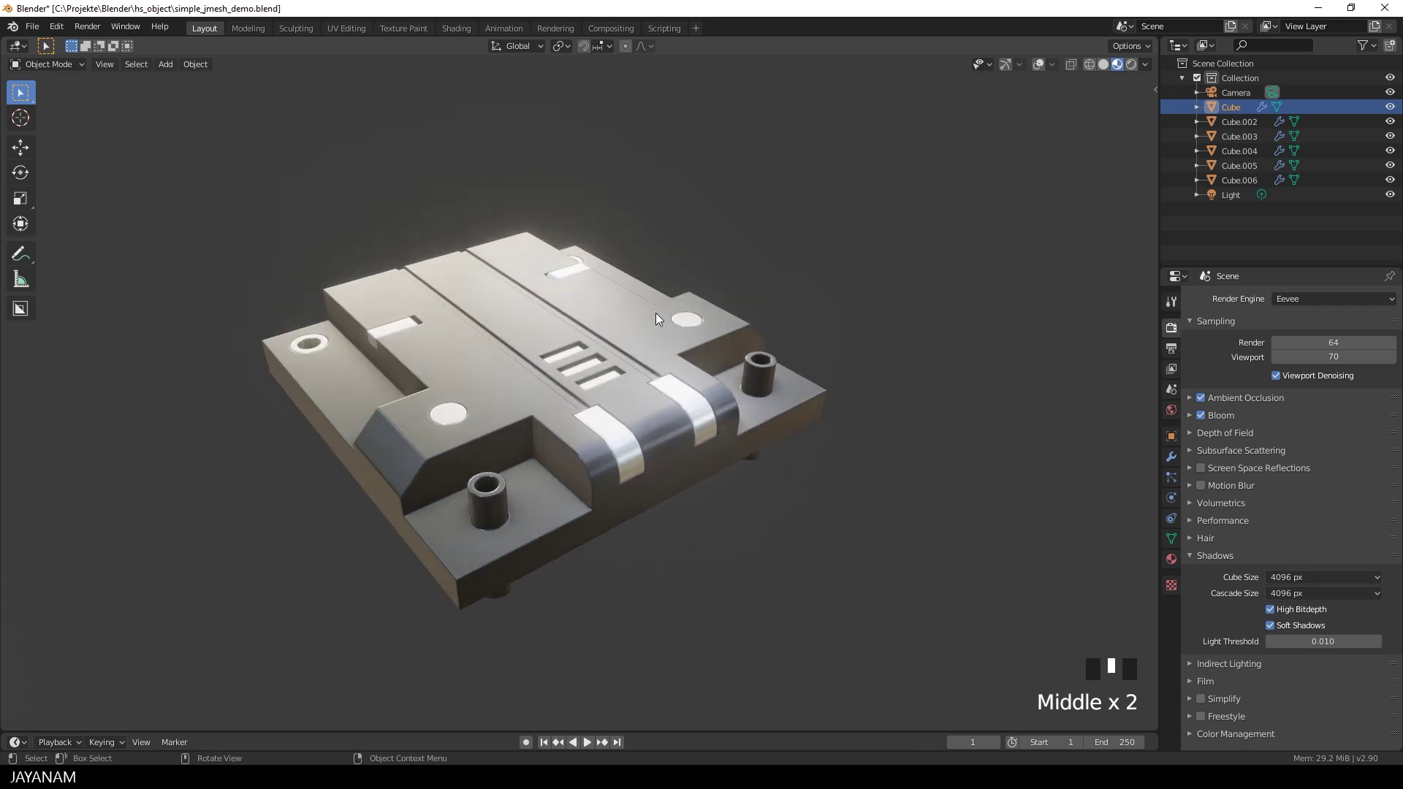
middle_drag(454, 347, 814, 364)
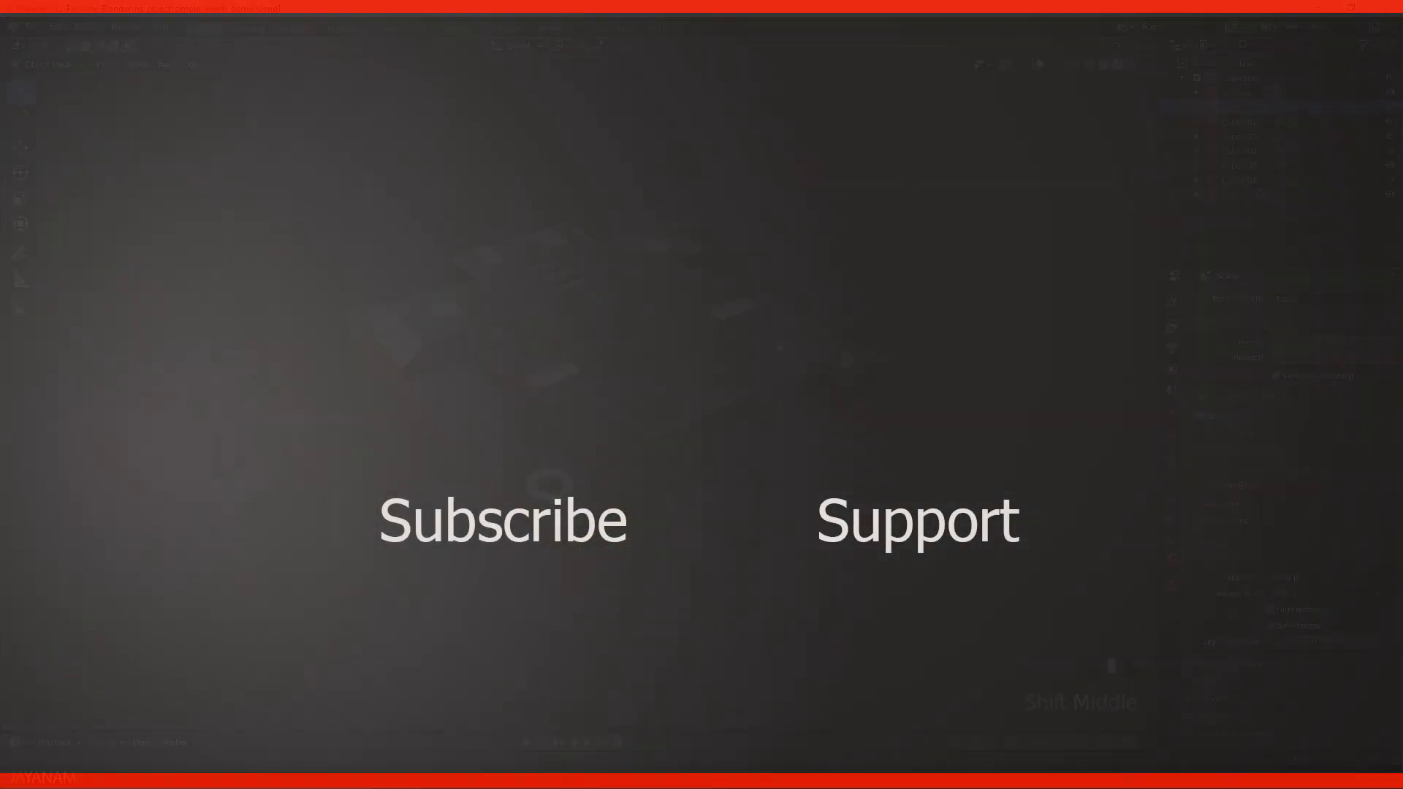